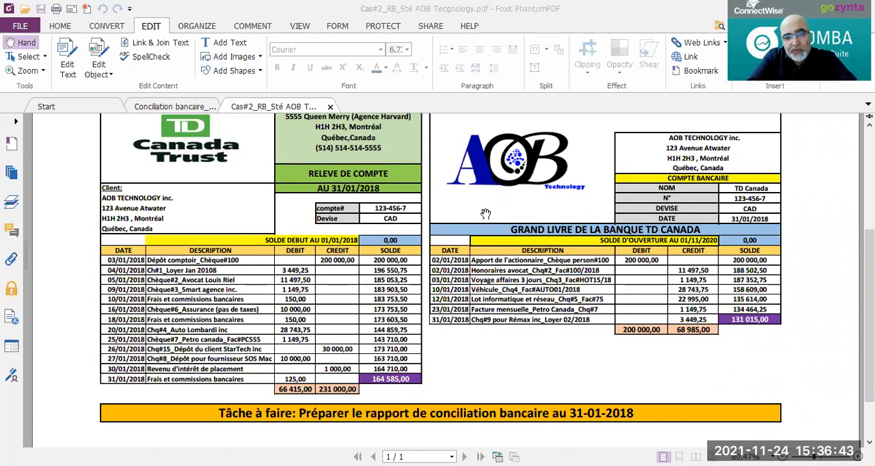
Step: Review the bank statement and ledger in the PDF, switch to Acomba and open the reconciliation of bank account 1001
scroll(373, 189, "up", 1)
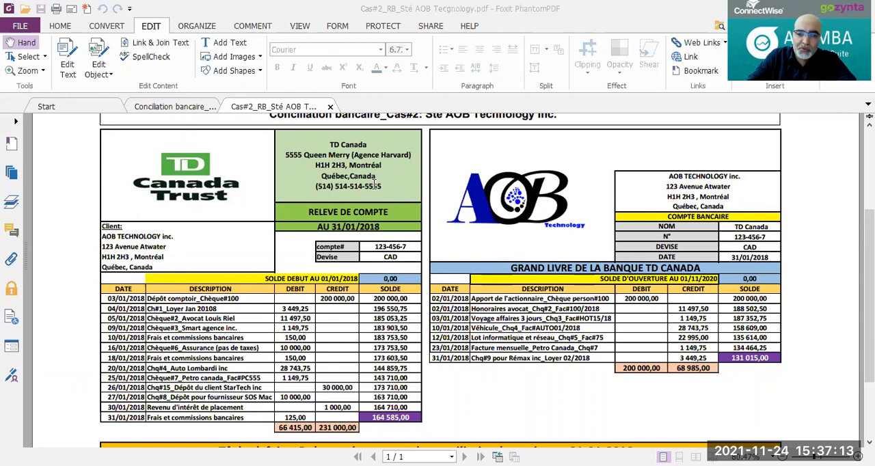
scroll(690, 309, "down", 1)
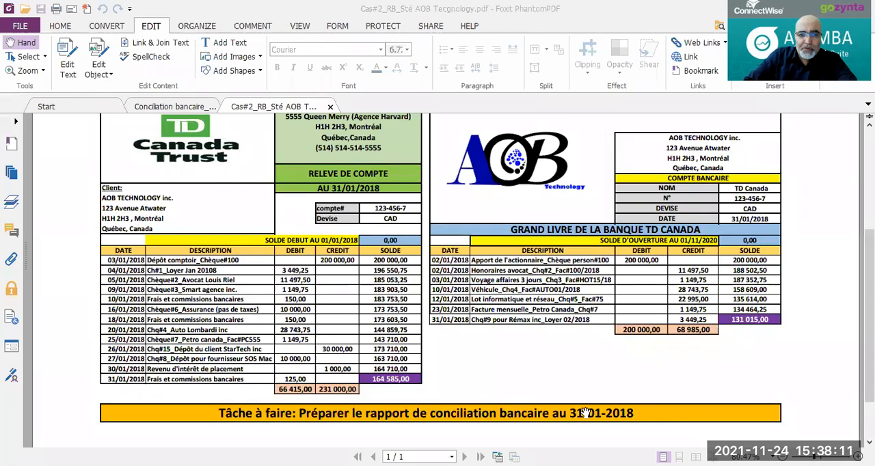
key("alt+Tab")
left_click(262, 20)
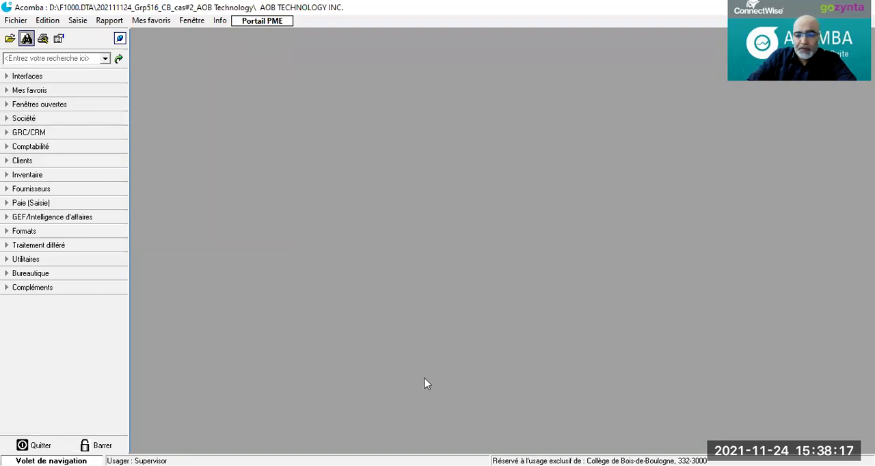
left_click(9, 119)
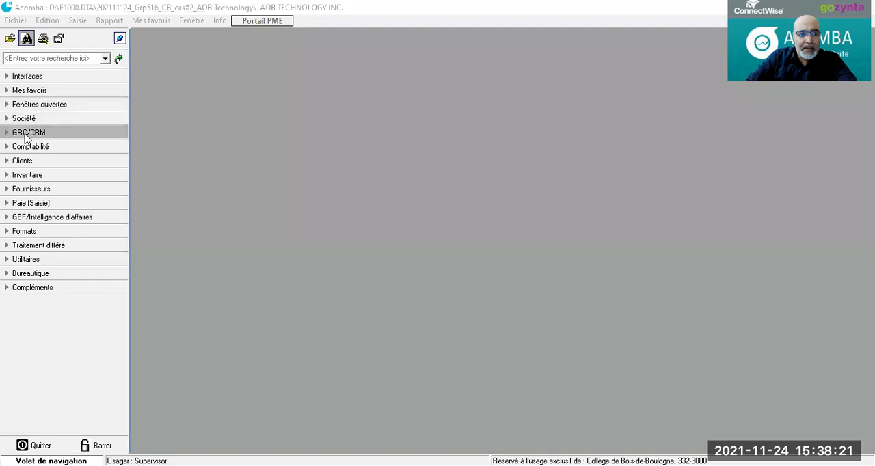
left_click(9, 148)
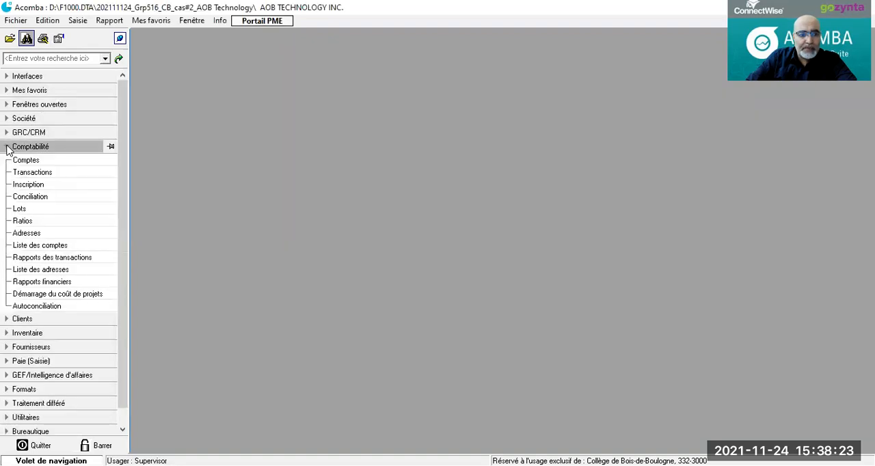
left_click(18, 197)
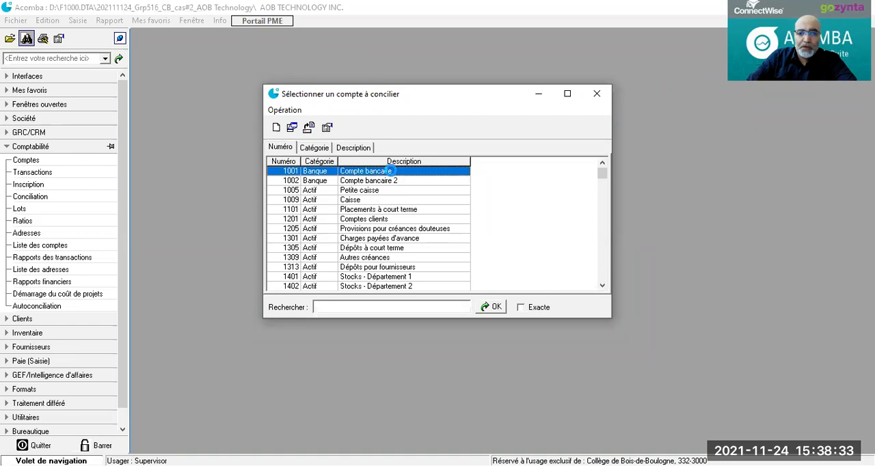
double_click(391, 172)
left_click_drag(570, 138, 398, 73)
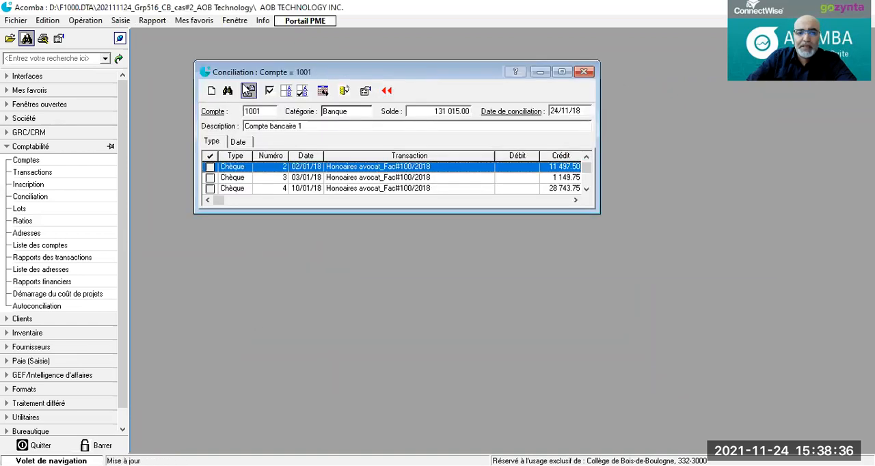
Step: Start a new reconciliation session for account 1001 dated 31/01/18 and maximize its window
left_click(213, 92)
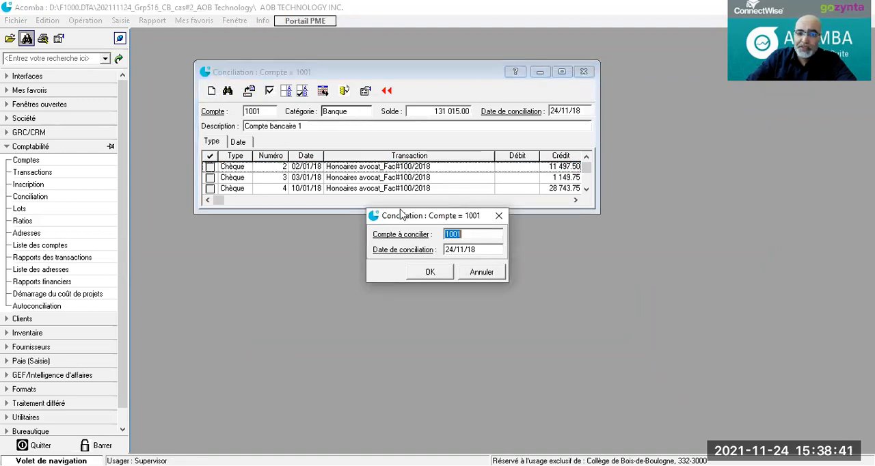
left_click(477, 250)
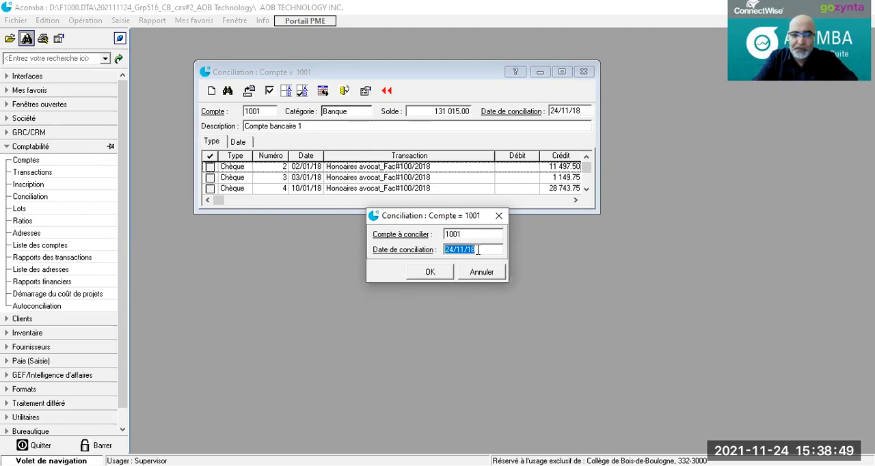
type("31/01/18")
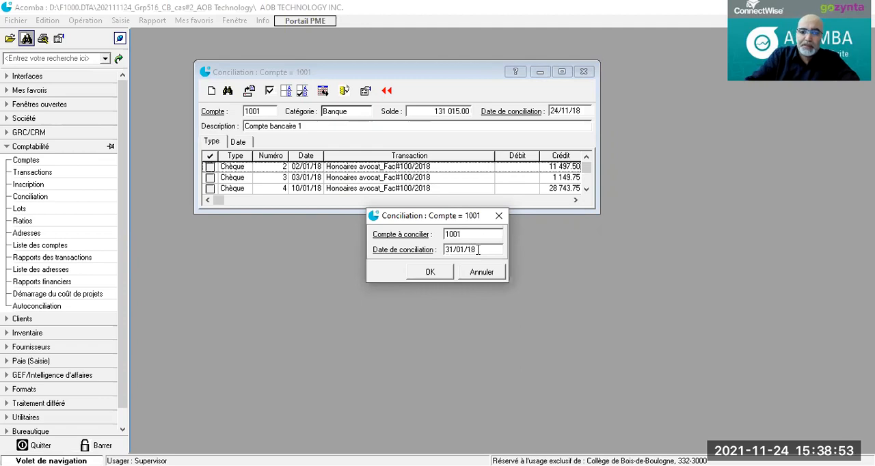
left_click(430, 272)
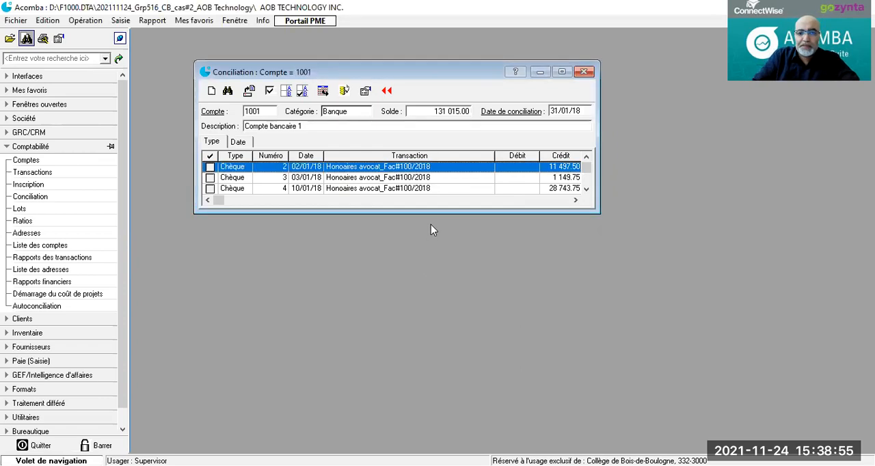
left_click(561, 71)
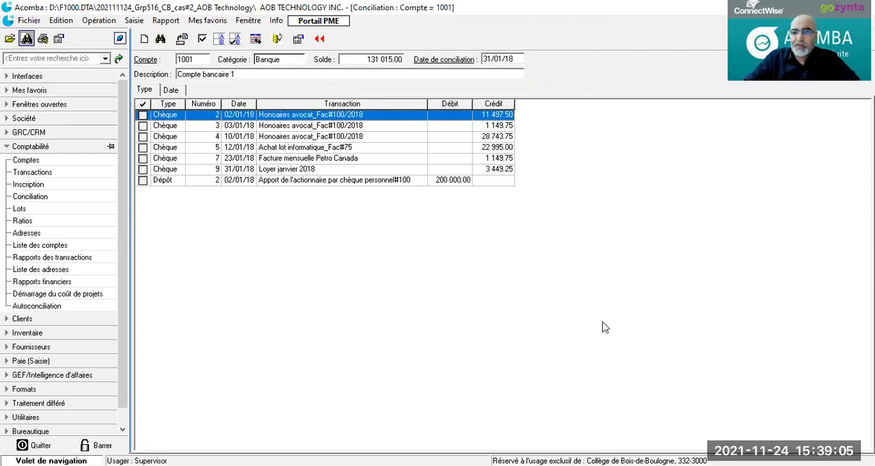
Step: Mark the shareholder's 200 000.00 deposit and cheques 2 and 4 as reconciled
key("alt+Tab")
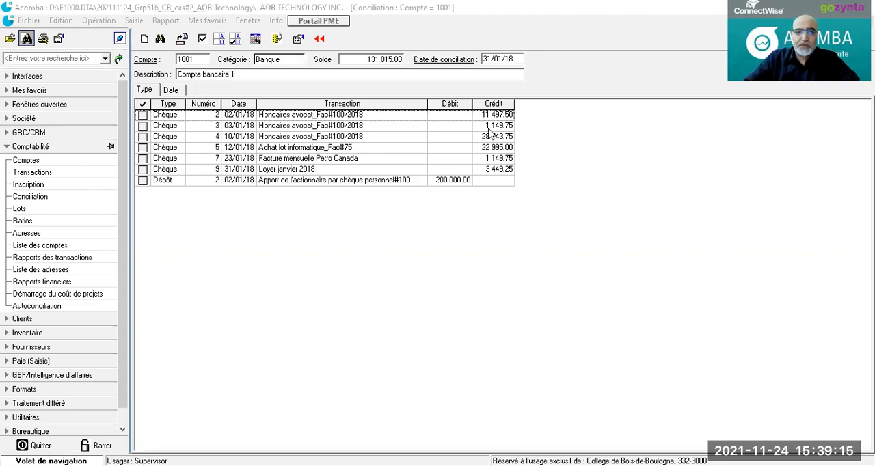
left_click(235, 40)
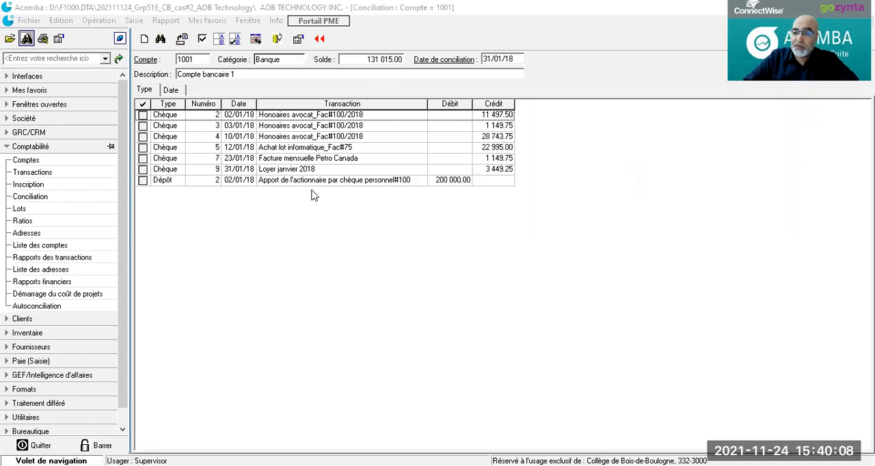
left_click(142, 181)
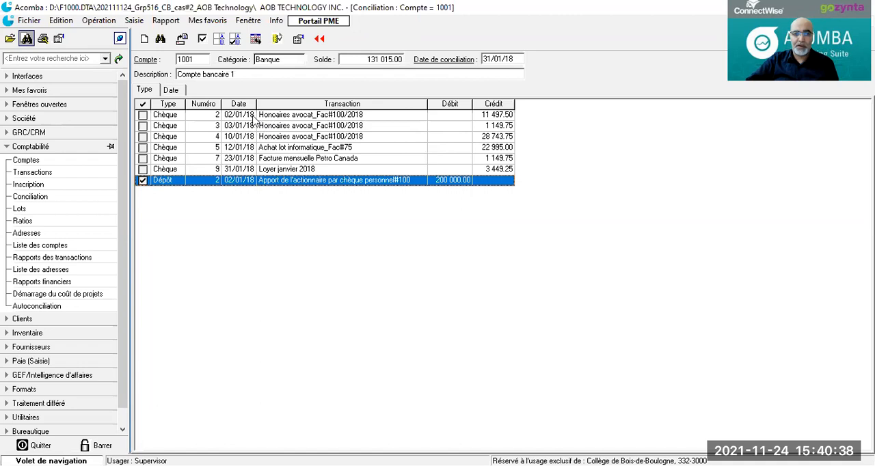
left_click(142, 114)
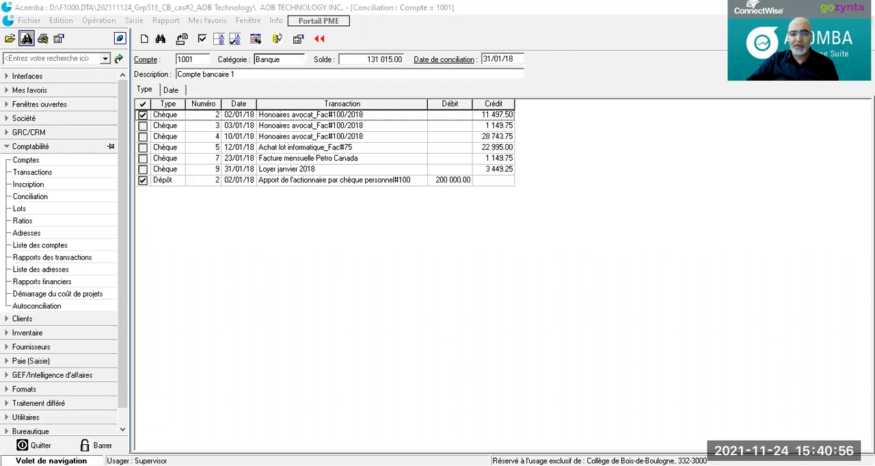
left_click(331, 176)
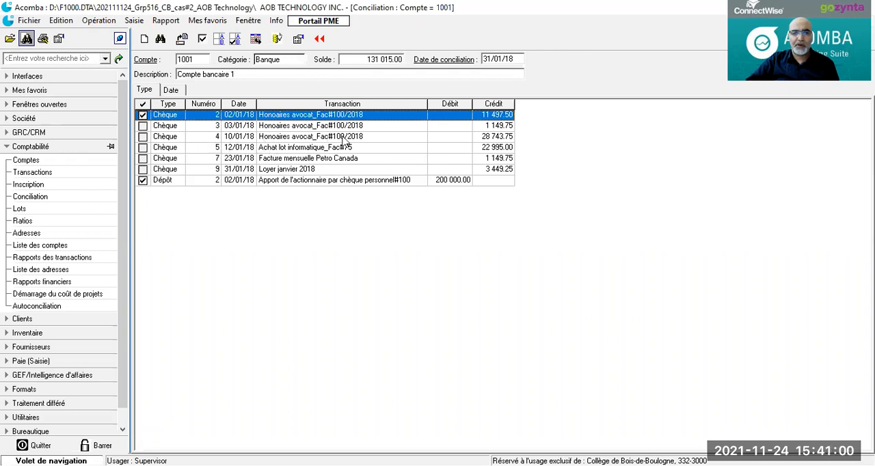
left_click(142, 136)
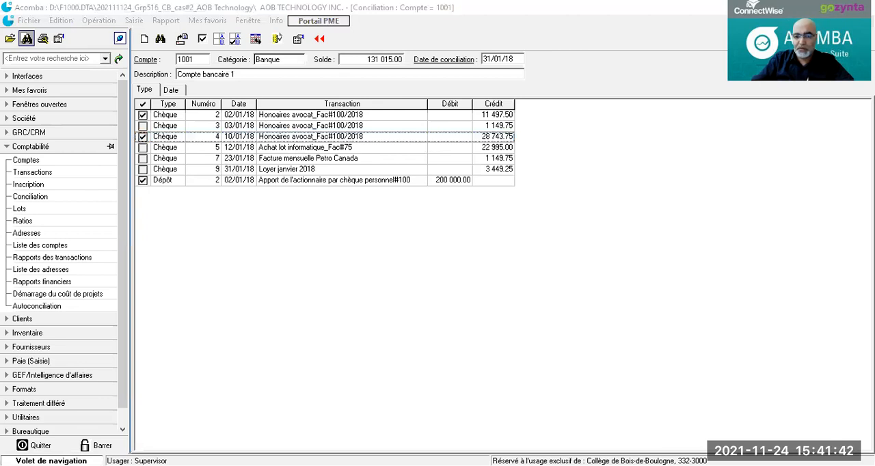
Step: Mark cheques 3 and 7 as reconciled after comparing them with the bank statement
key("alt+Tab")
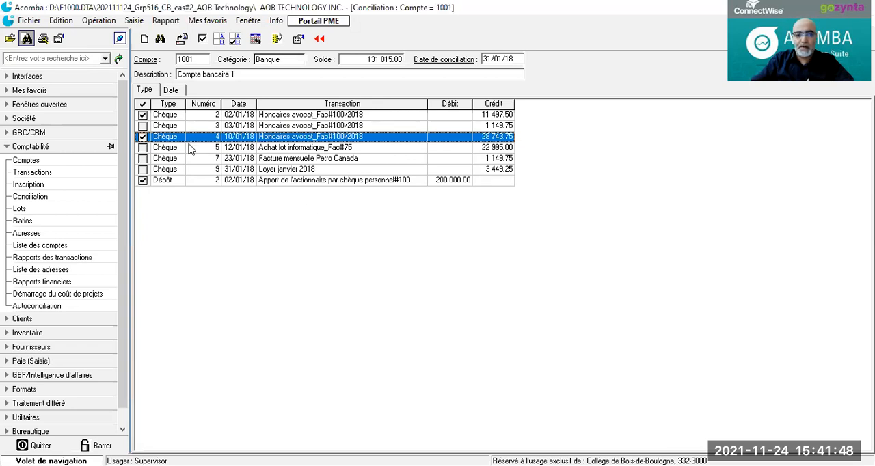
left_click(143, 127)
left_click(143, 127)
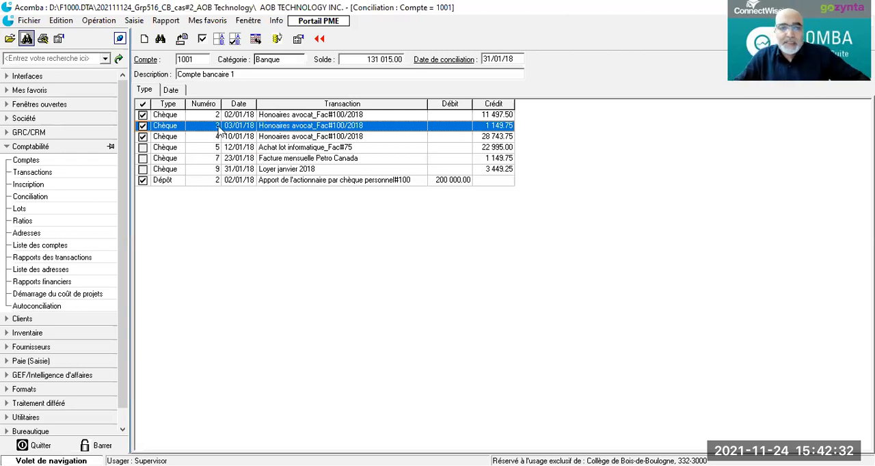
left_click(142, 158)
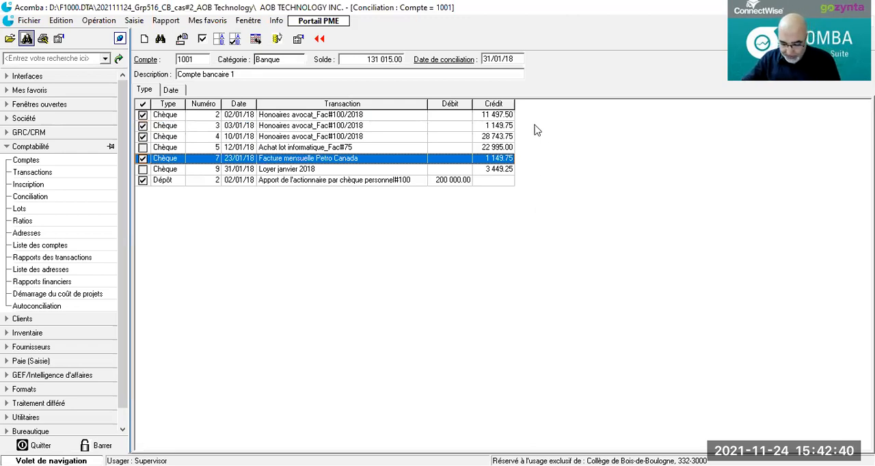
left_click(142, 125)
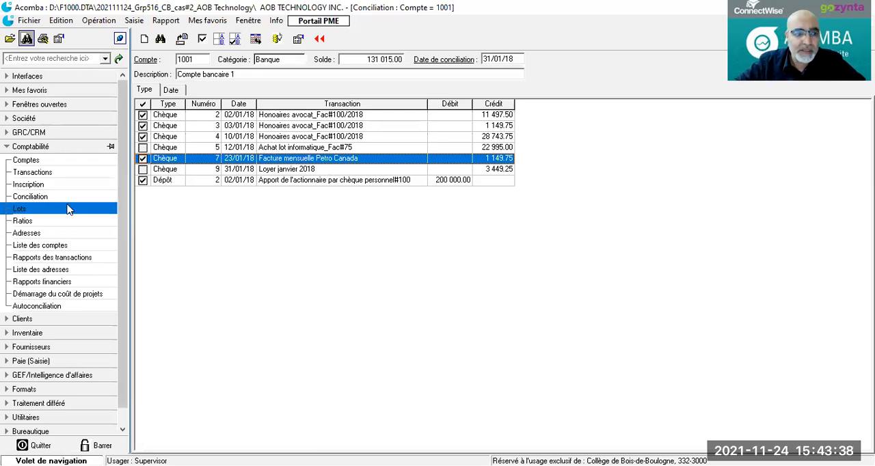
Step: Open a new cheque entry for bank account 1001 and date it 04/01/18
left_click(23, 185)
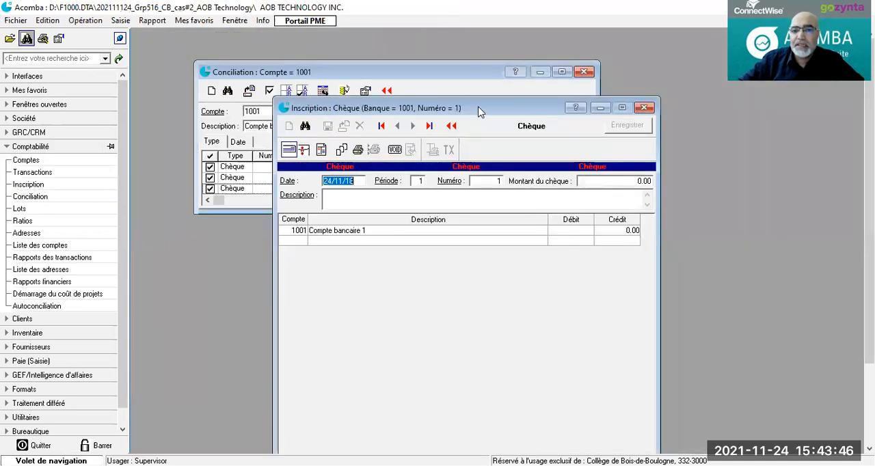
left_click_drag(480, 112, 421, 67)
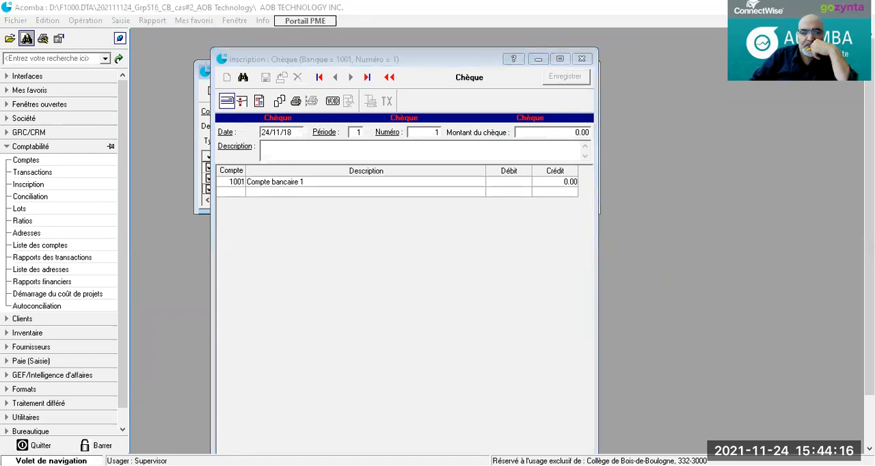
left_click(394, 154)
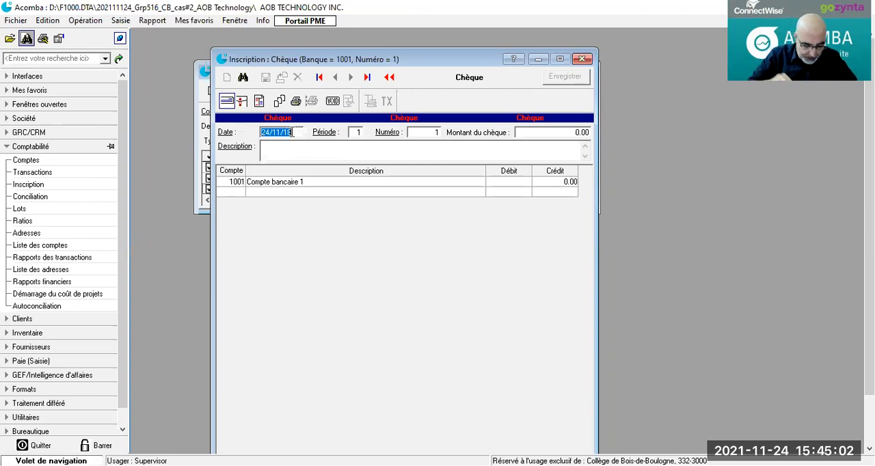
type("04/")
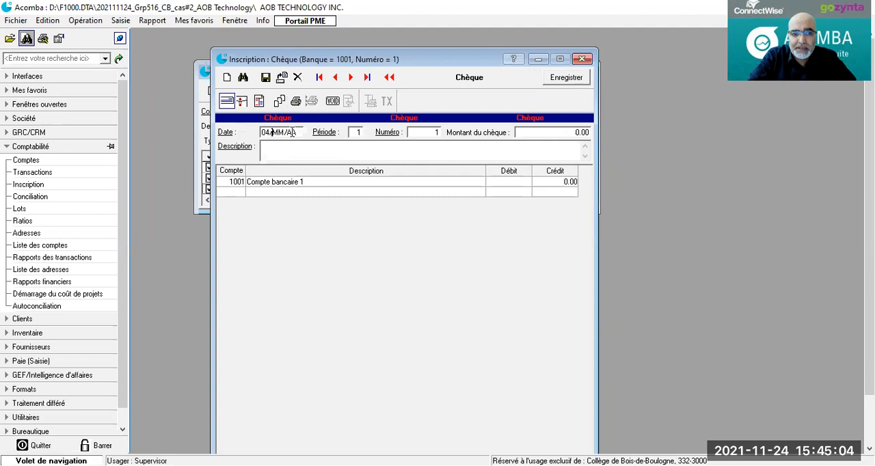
type("01/18")
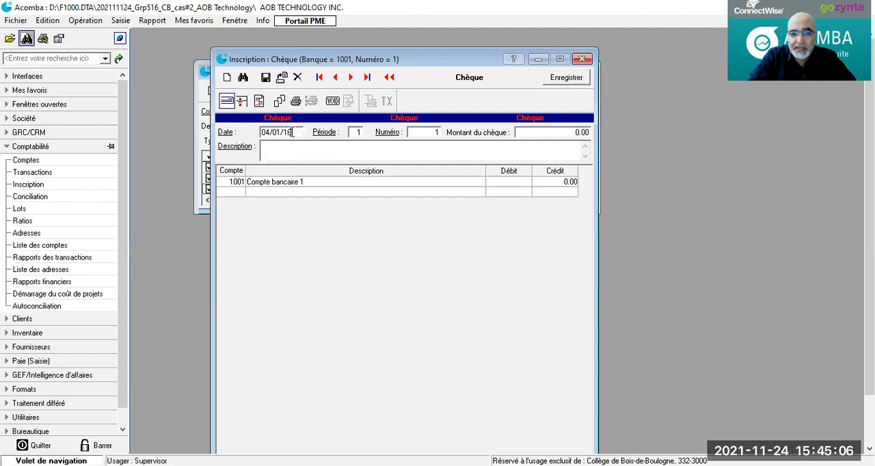
left_click(436, 131)
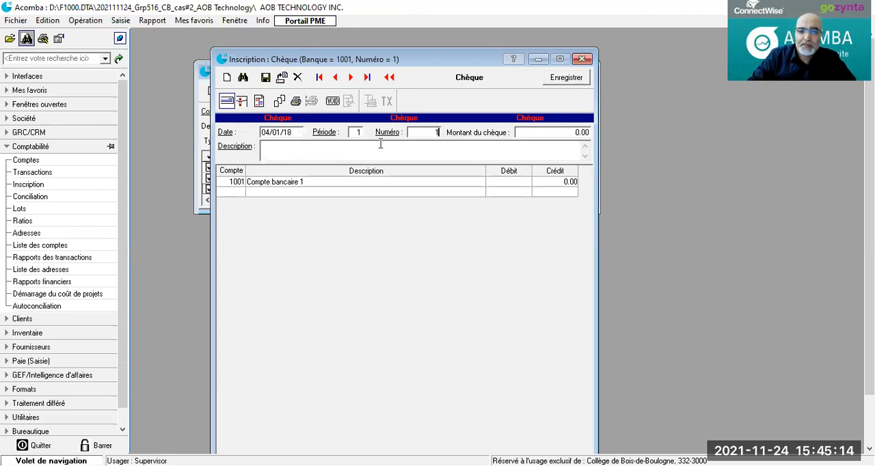
Step: Enter "Loyer janvier 2018_Fac#AFG789" as the cheque's description
type("Loyer")
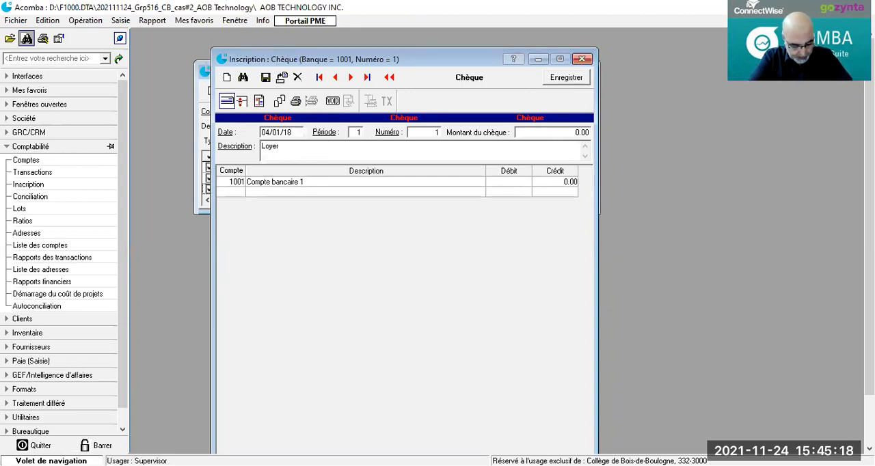
type(" janvier 20")
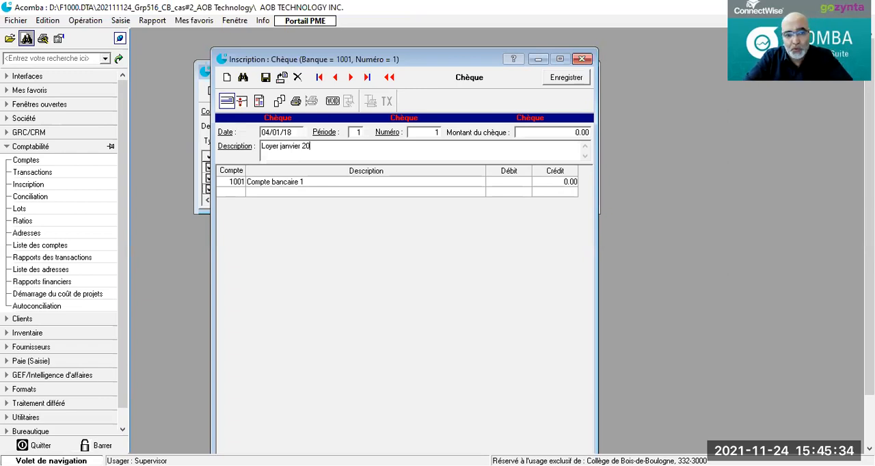
type("1")
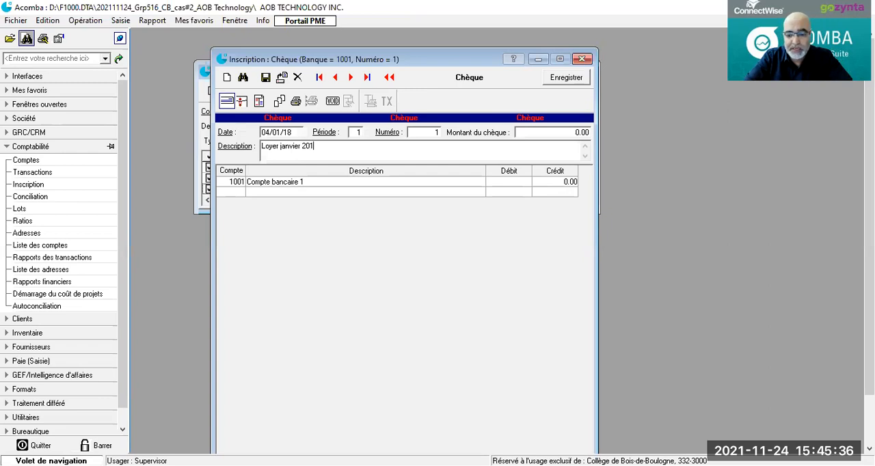
type("8_Fz")
key("BackSpace")
type("a")
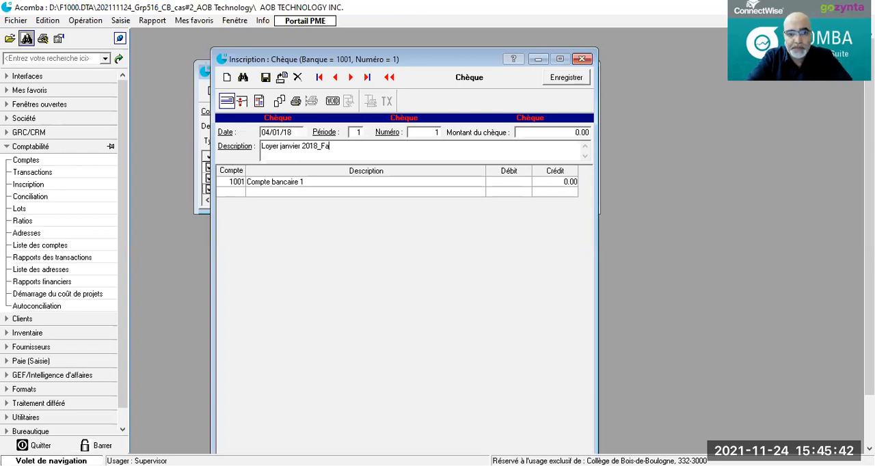
type("c")
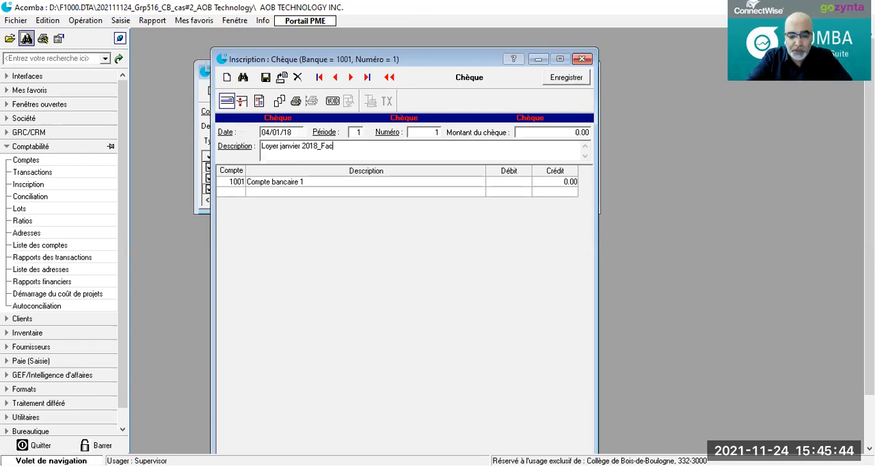
type("#A")
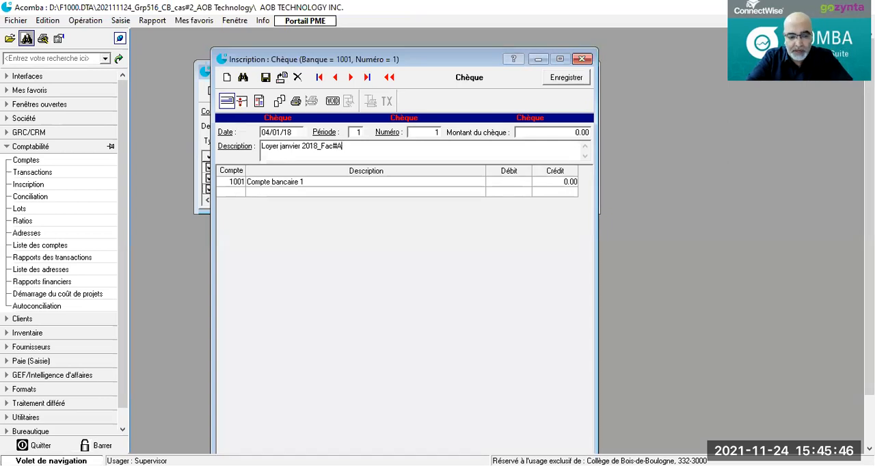
type("FG")
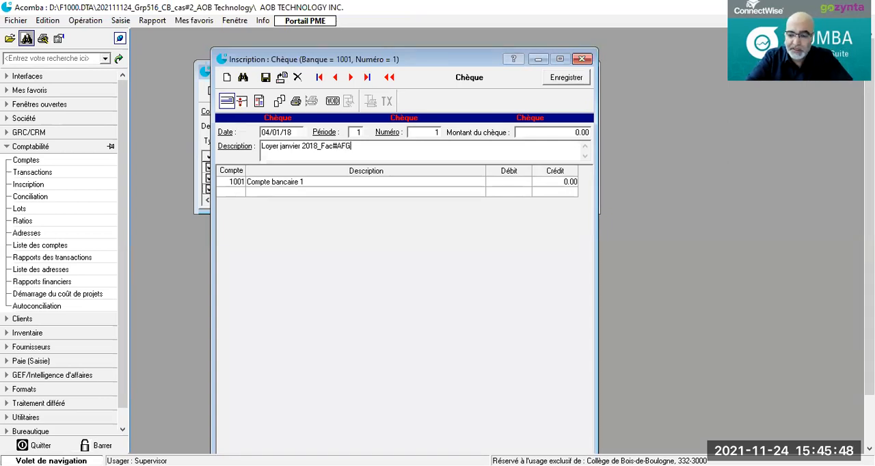
type("789")
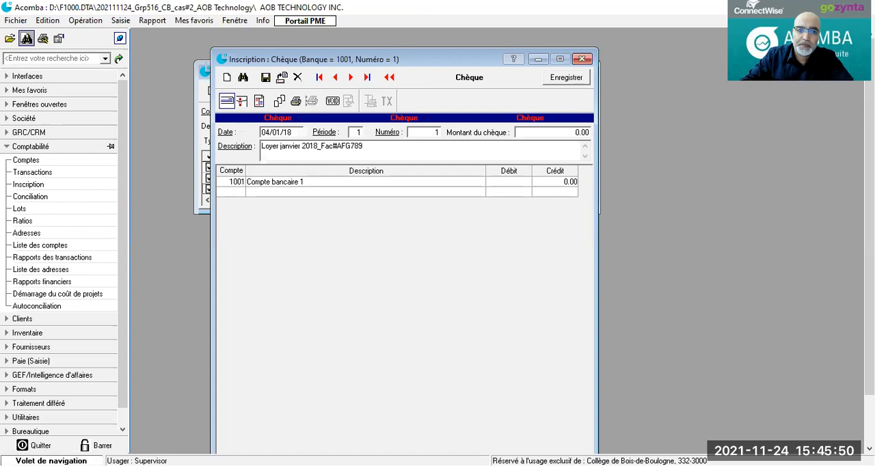
Step: Add a line for account 8201 (Loyer) to the cheque with a debit of 3449.25
left_click(228, 193)
double_click(228, 194)
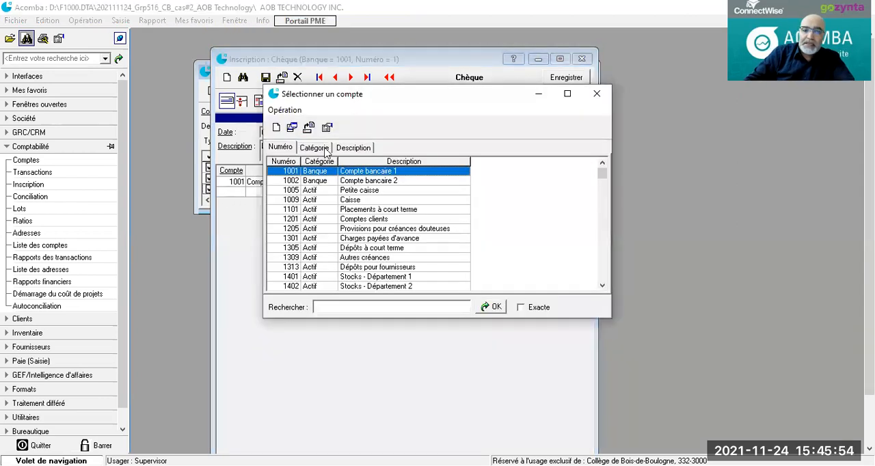
left_click(598, 95)
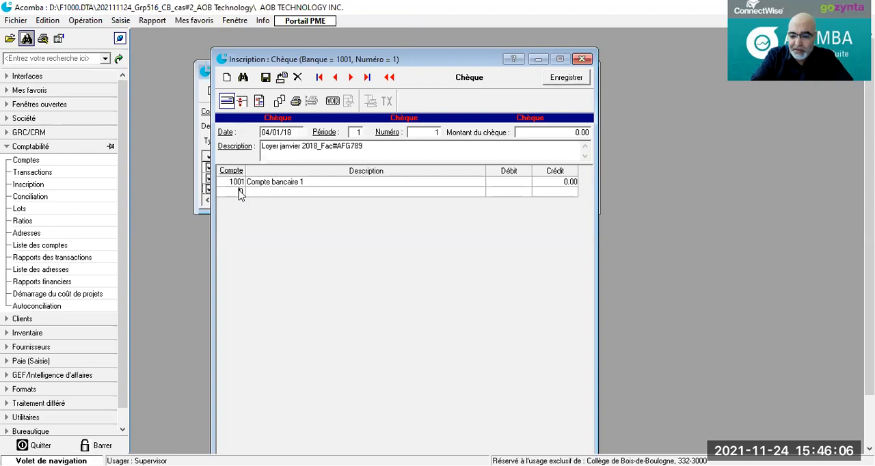
type("8201")
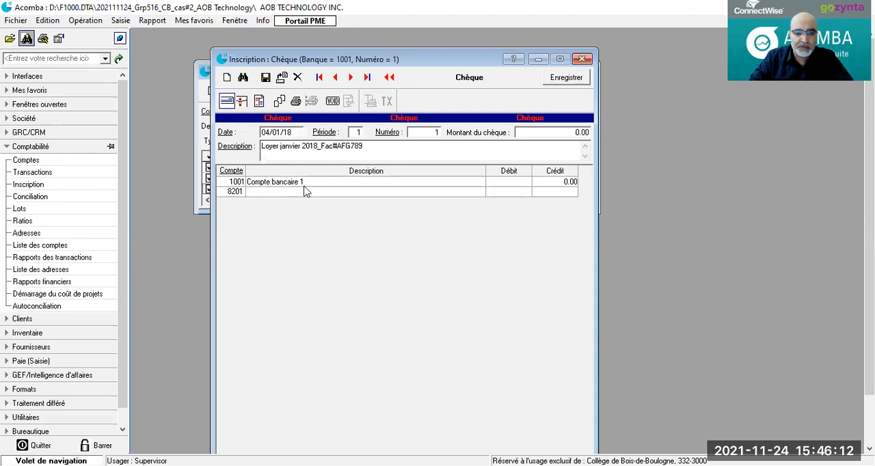
left_click(260, 192)
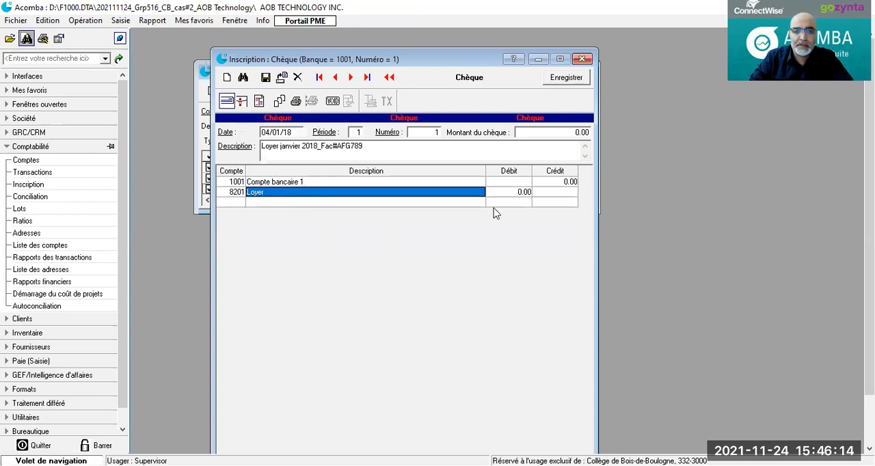
left_click(517, 195)
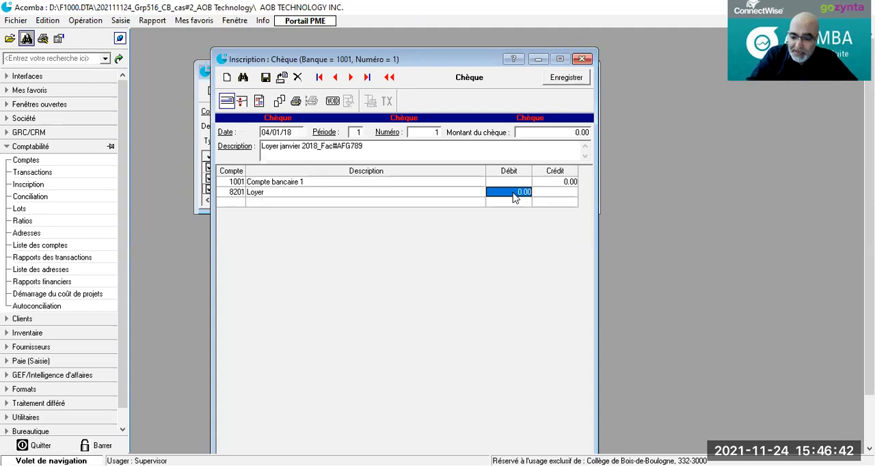
type("3445.25")
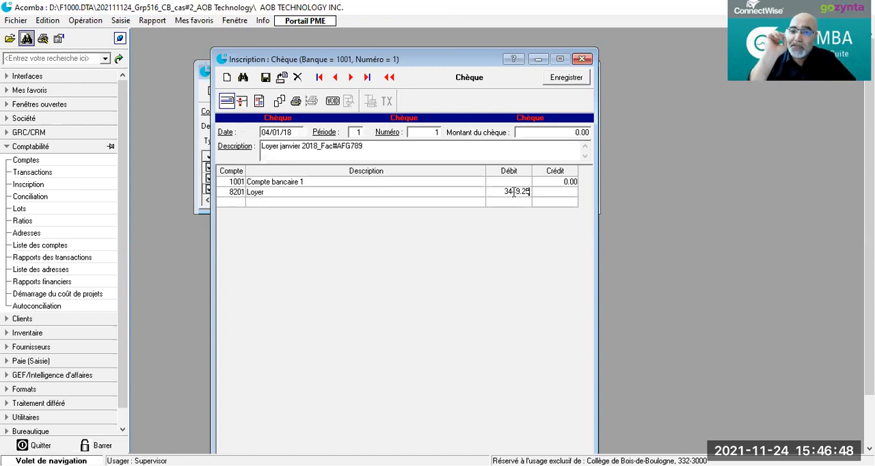
key("Return")
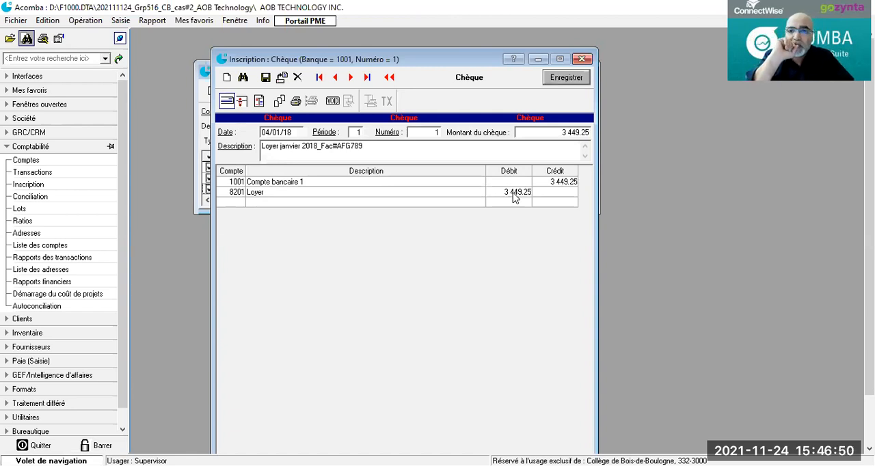
Step: Split the taxes out of the rent amount and save the cheque
left_click(229, 204)
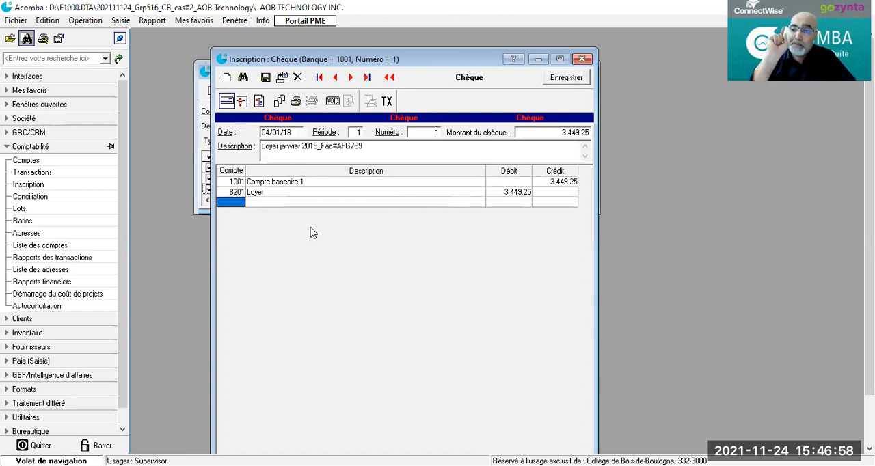
left_click(387, 102)
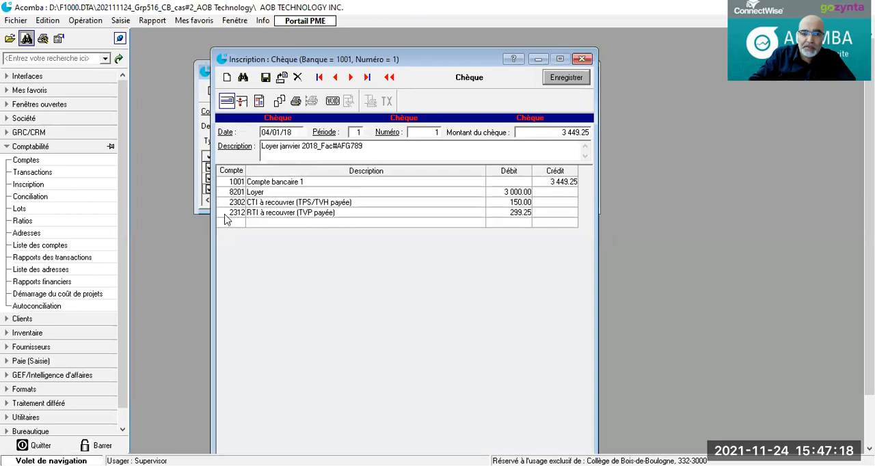
left_click(266, 78)
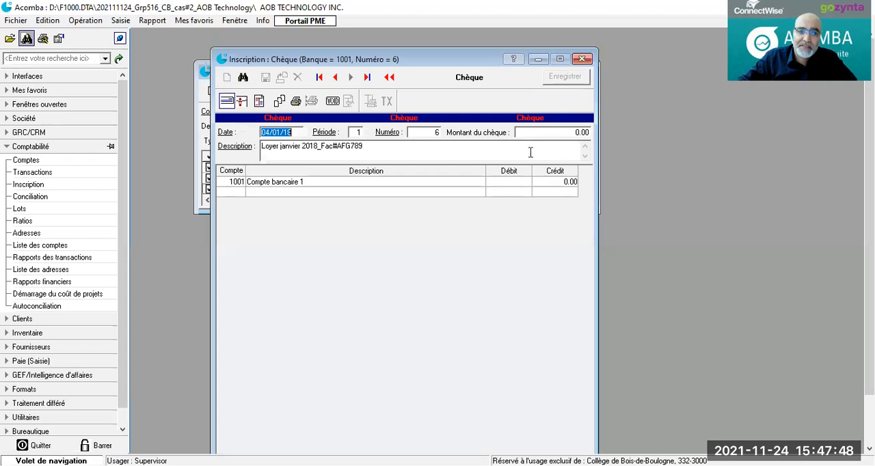
left_click(259, 102)
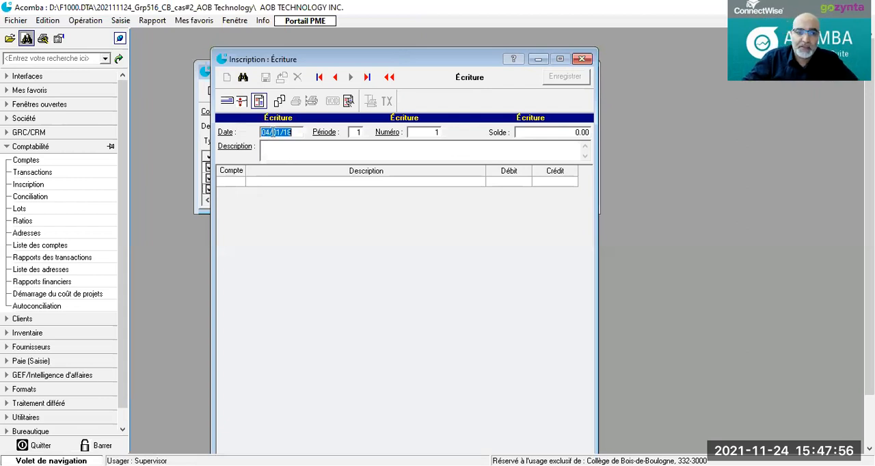
left_click_drag(272, 133, 261, 131)
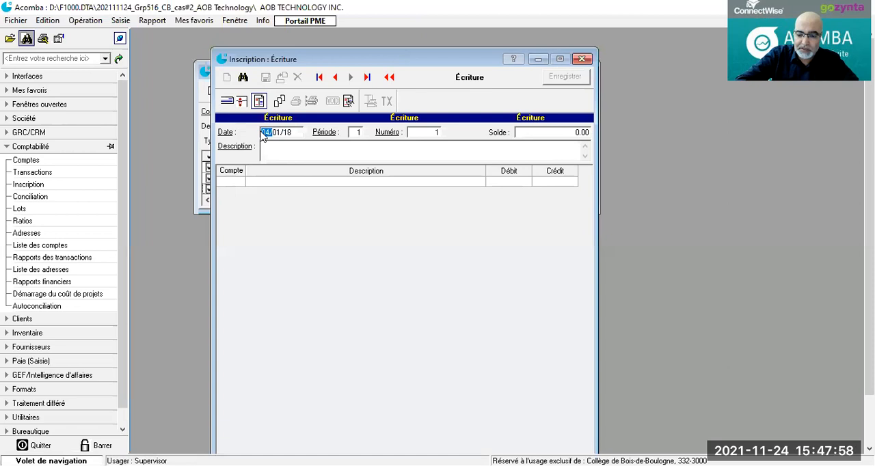
type("10")
key("Escape")
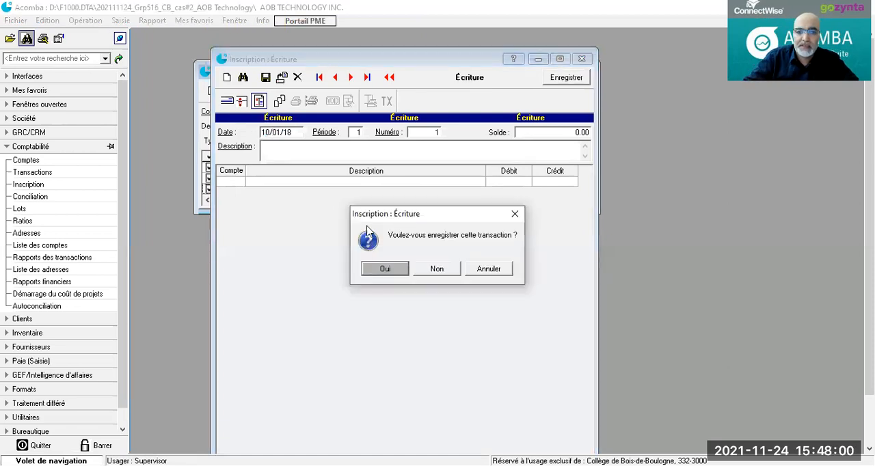
left_click(443, 276)
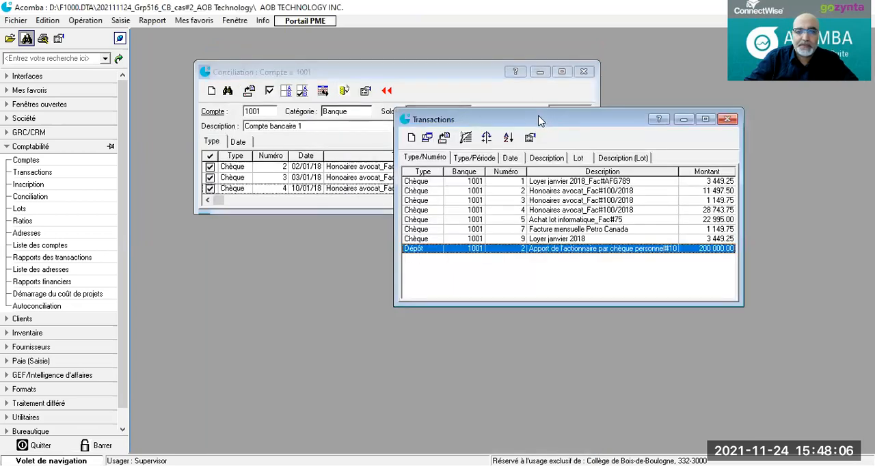
Step: Create a new journal entry dated 10/01/18 with the description "Frais et commissions bancaires"
left_click_drag(540, 120, 349, 78)
left_click(538, 79)
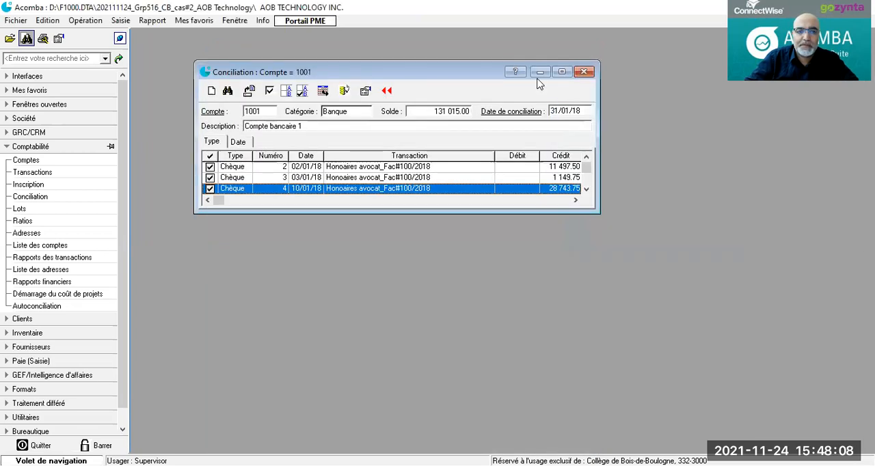
scroll(273, 175, "up", 1)
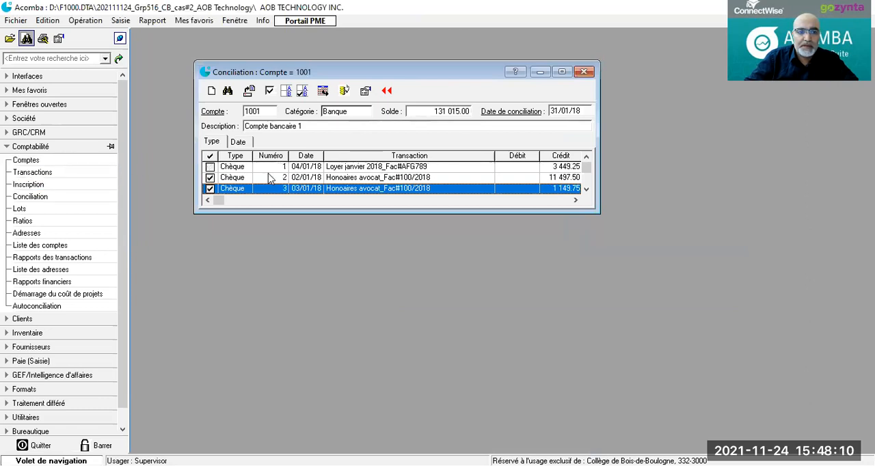
left_click(30, 184)
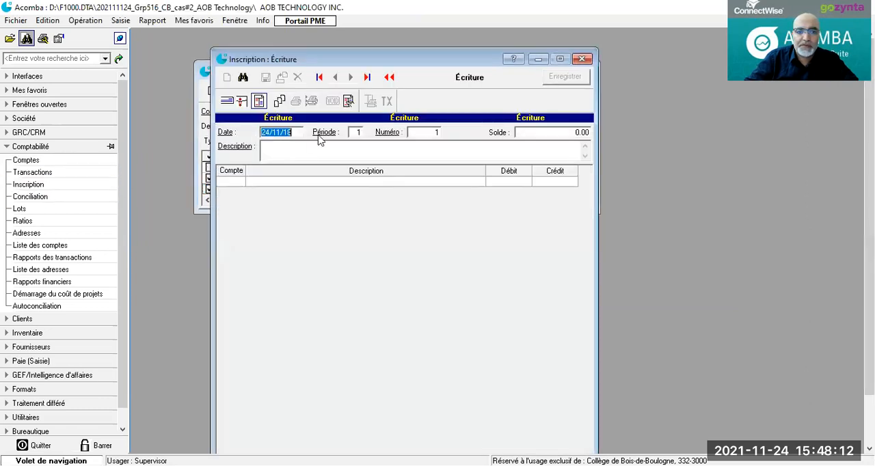
type("10/")
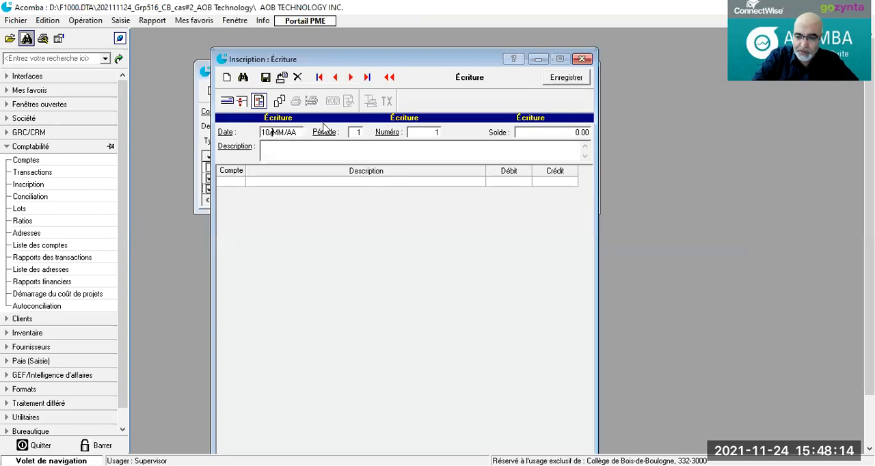
type("01/18")
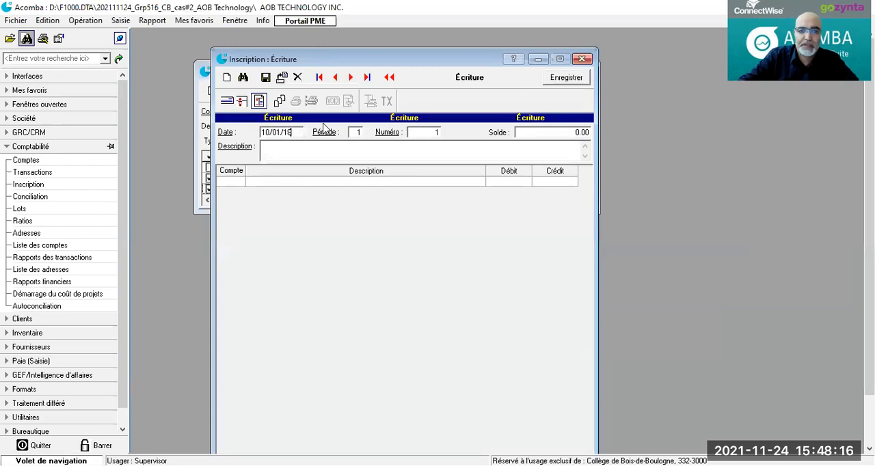
left_click(277, 153)
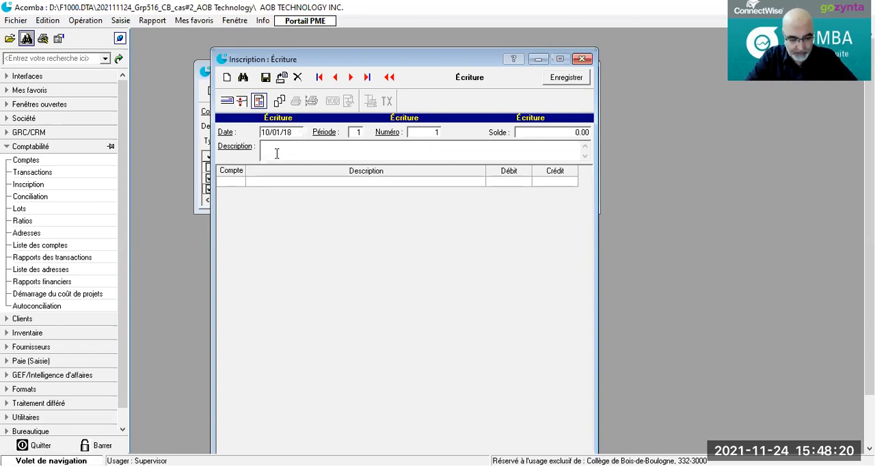
type("Frais et commissio")
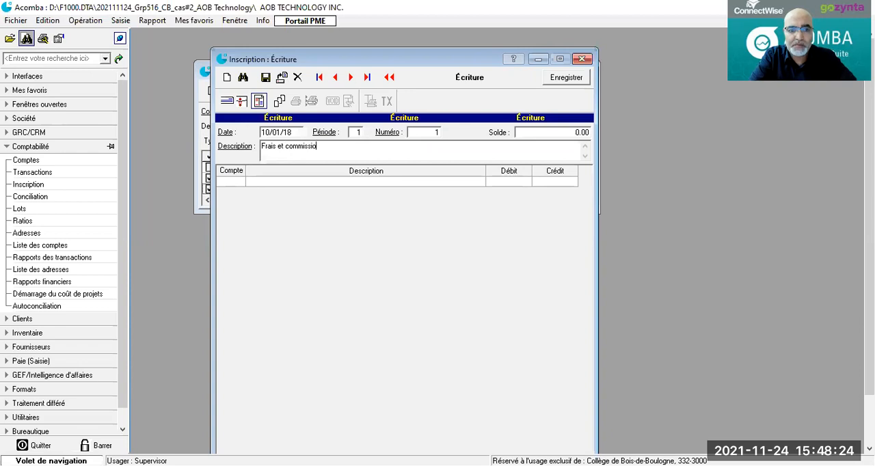
type("ns bancaires")
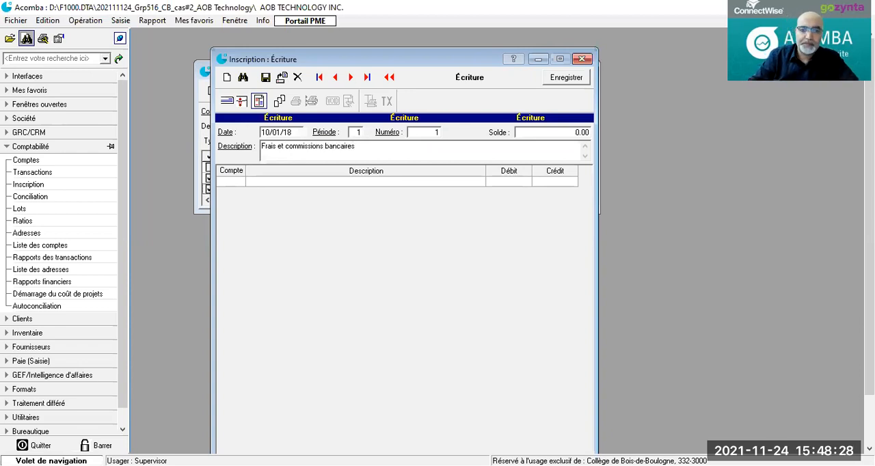
Step: Add a line for account 9001 (Intérêts et frais bancaires) with a debit of 150.00
left_click(230, 183)
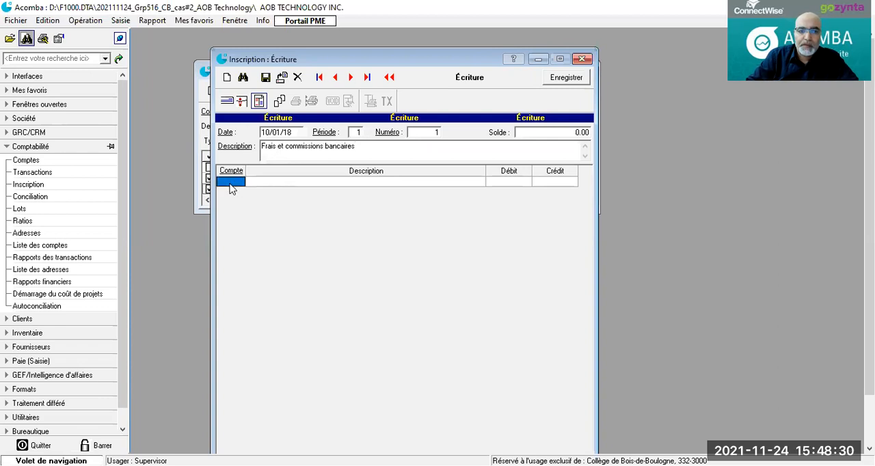
left_click(230, 183)
type("5001")
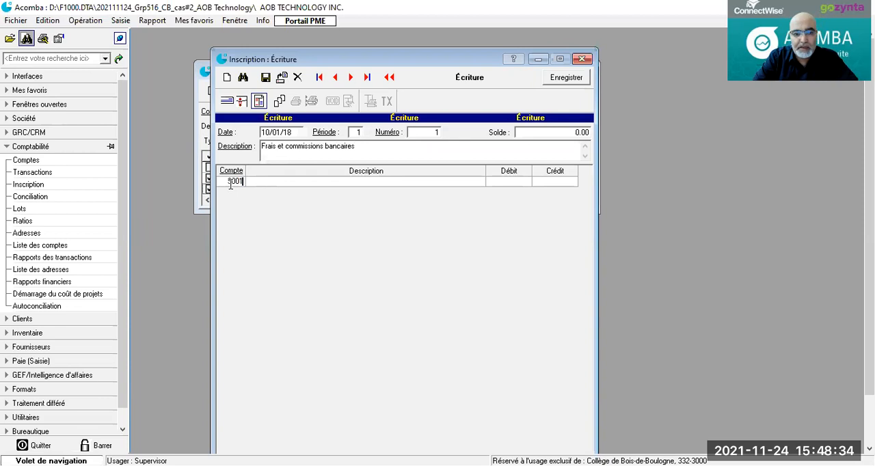
key("Return")
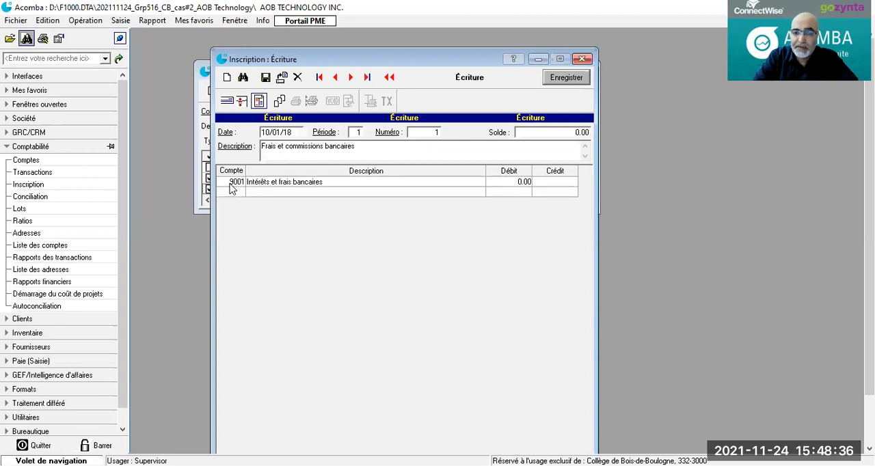
left_click(510, 183)
type("150")
key("Return")
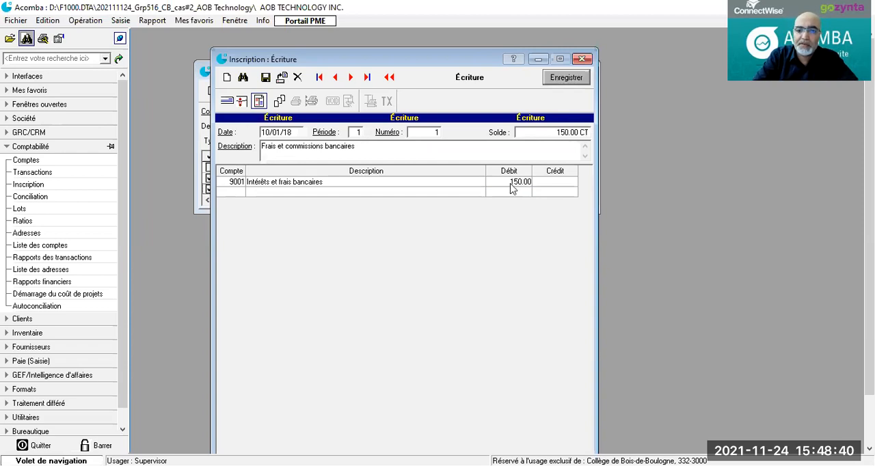
Step: Add a line for account 1001 (Compte bancaire 1) with a credit of 150.00 and save the journal entry
left_click(238, 192)
double_click(238, 194)
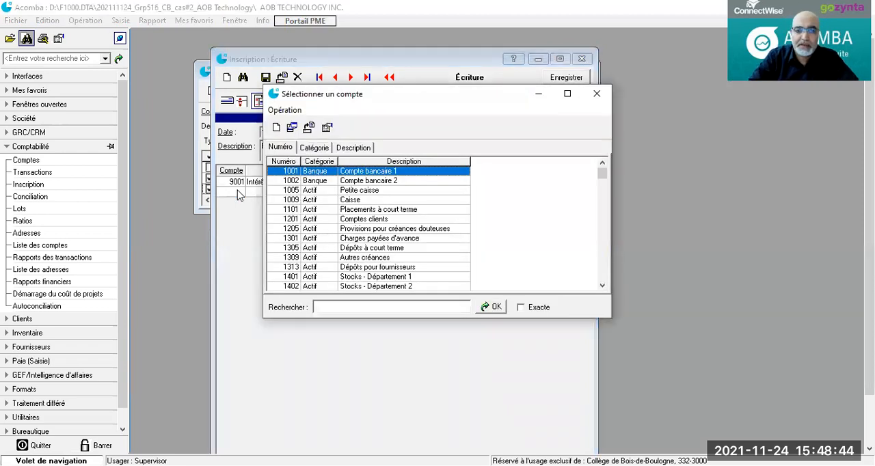
double_click(308, 171)
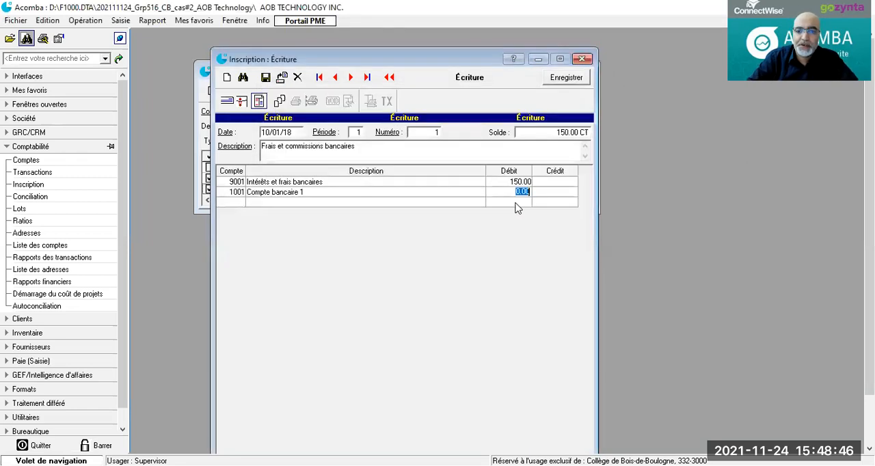
left_click(541, 192)
type("150")
key("Return")
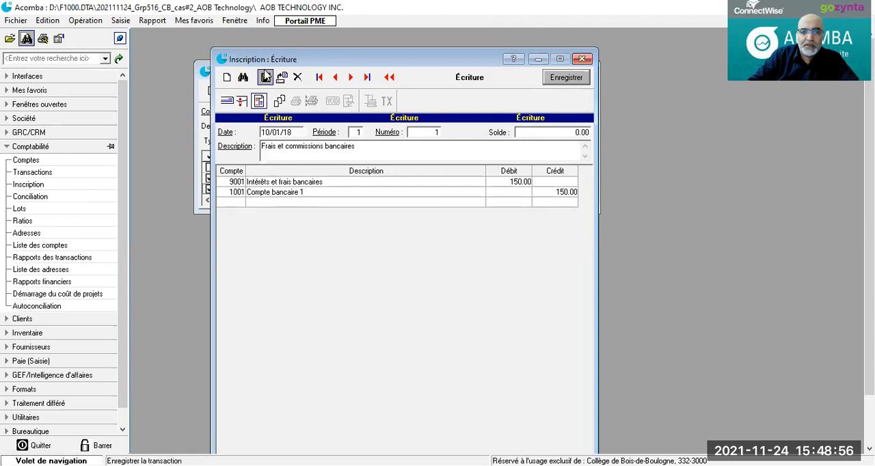
left_click(265, 76)
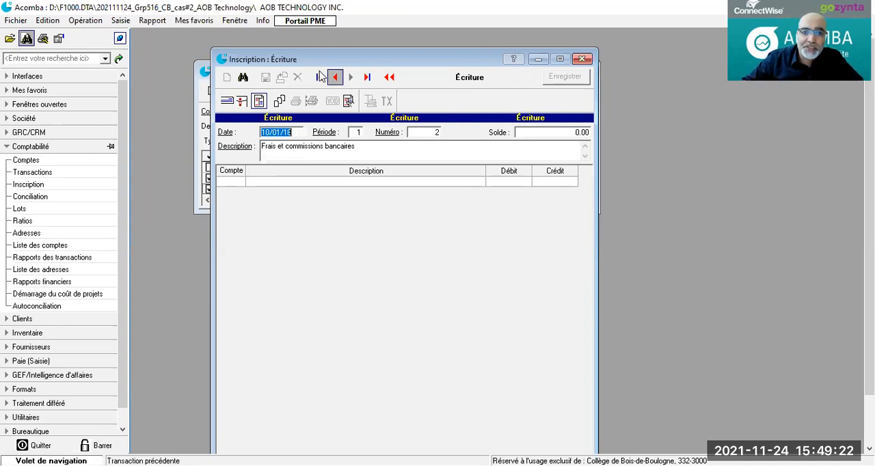
Step: Switch to a new cheque on bank account 1001 and date it 16/01/18
left_click(226, 101)
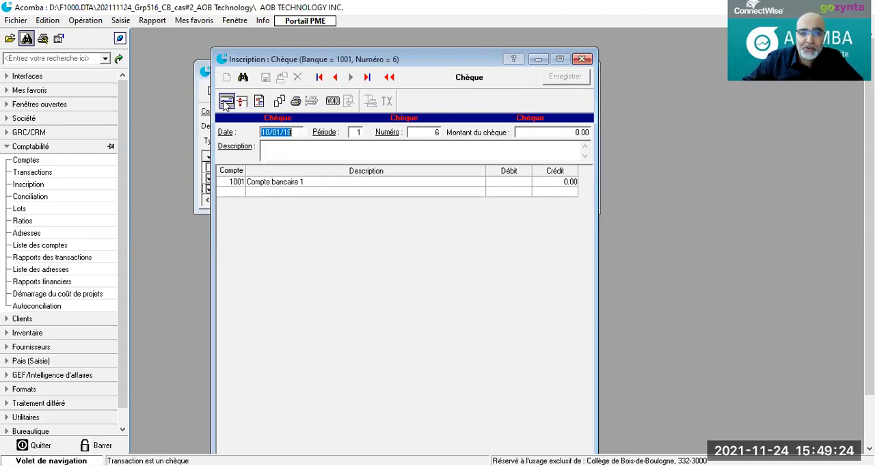
left_click_drag(281, 132, 255, 127)
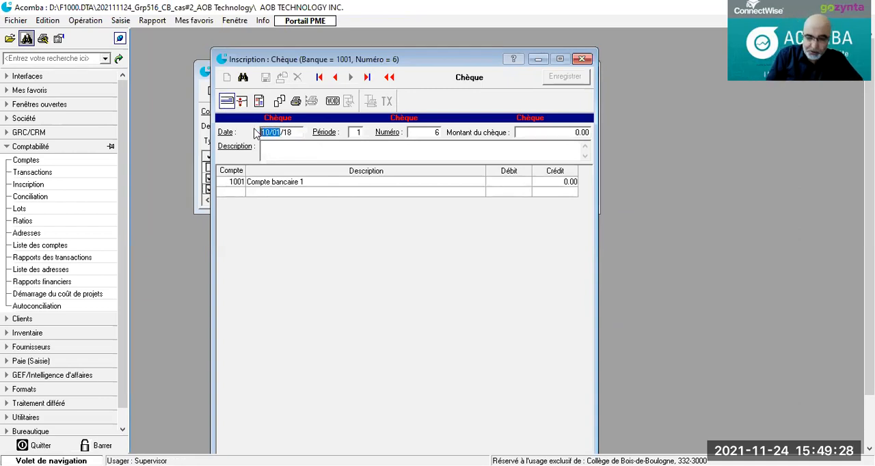
type("16/01/18")
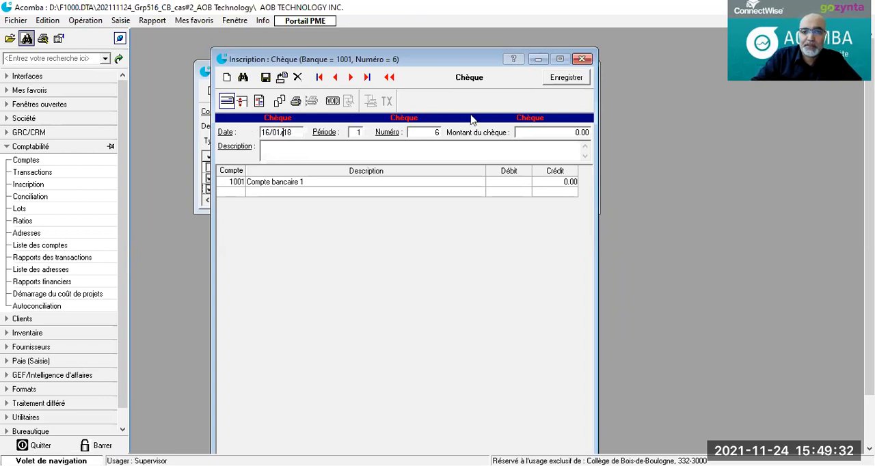
double_click(438, 133)
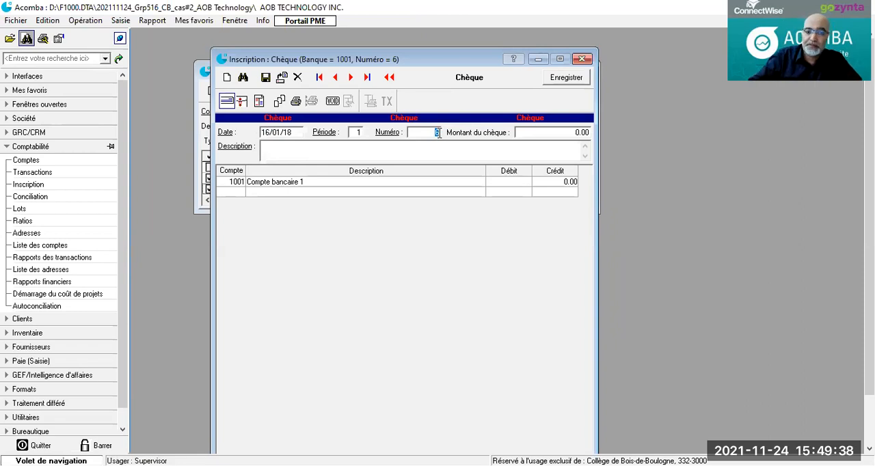
Step: Enter the cheque description "Prime d'assurance pour le personnel+locaux+véhicule"
left_click(290, 143)
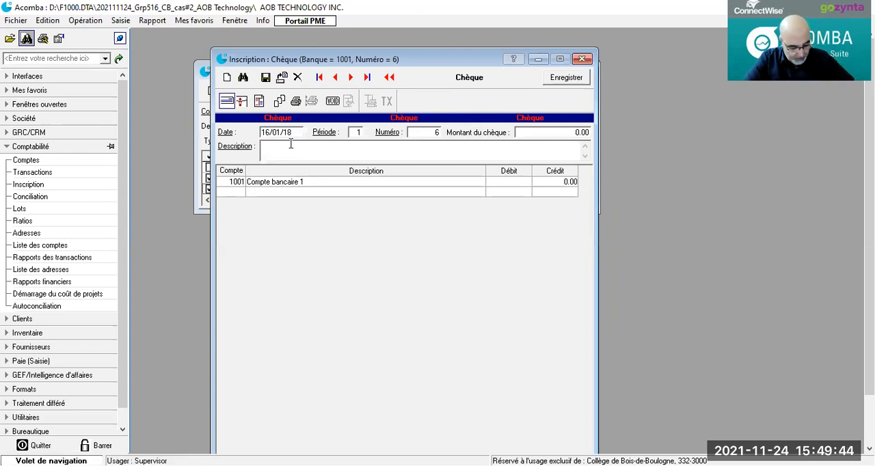
type("Prime d'as")
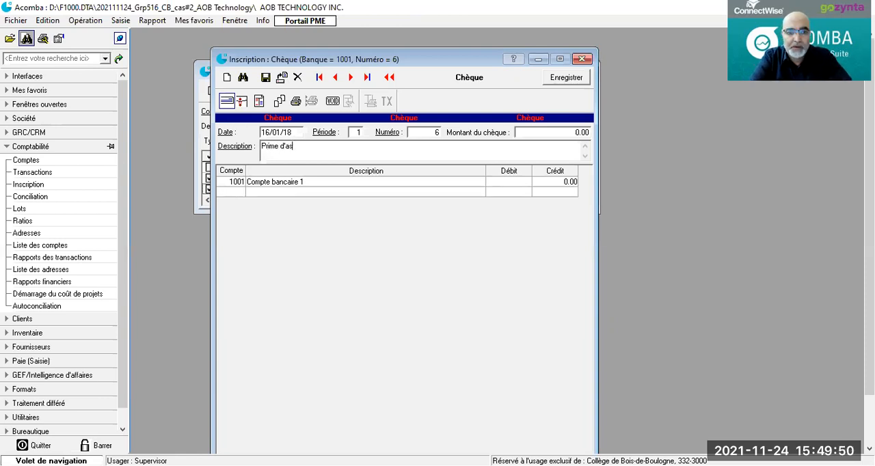
type("surance pour le per")
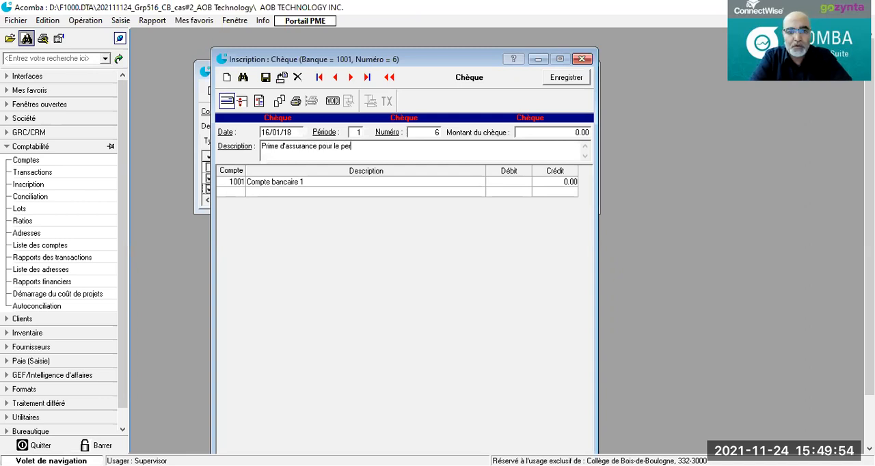
type("sonnel+locaux")
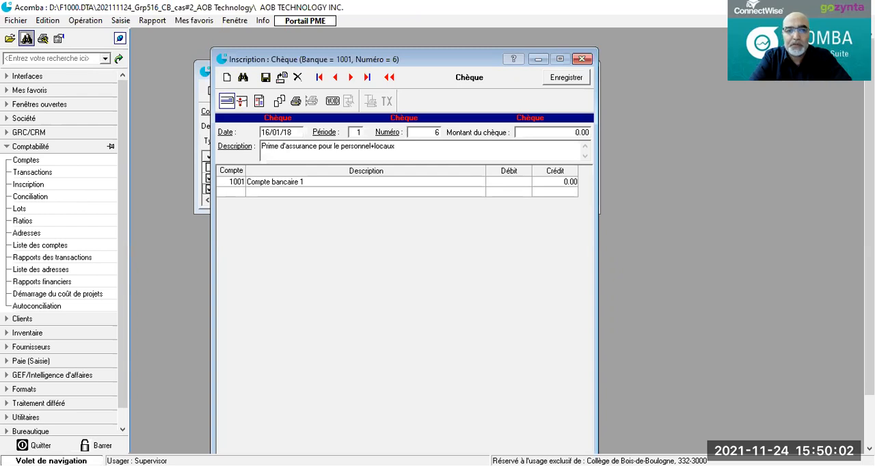
type("+véhicu")
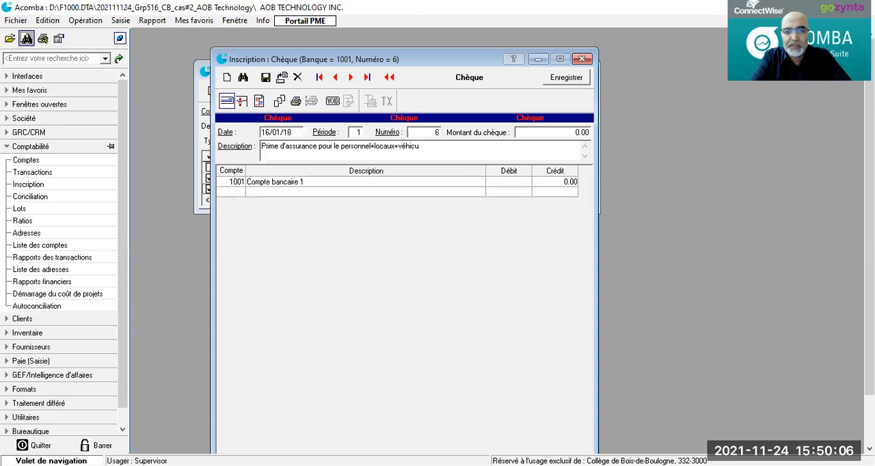
type("le")
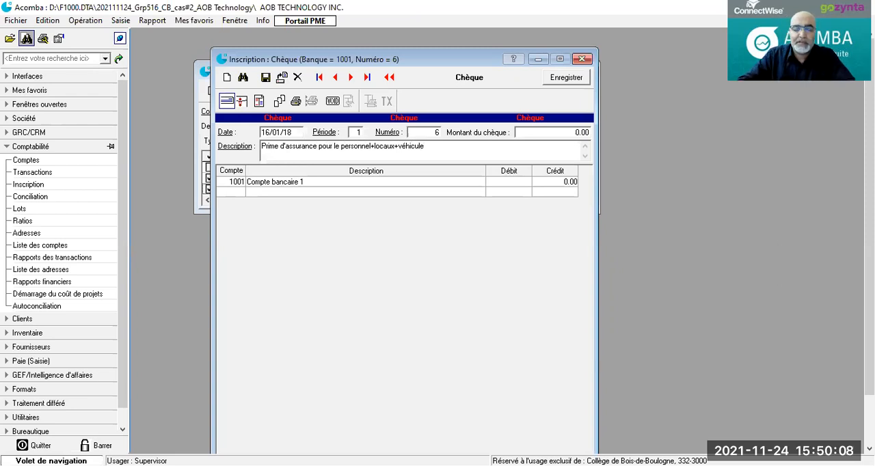
Step: Add a line for account 8241 (Assurances) with a debit of 10 000.00 and save the cheque
left_click(236, 193)
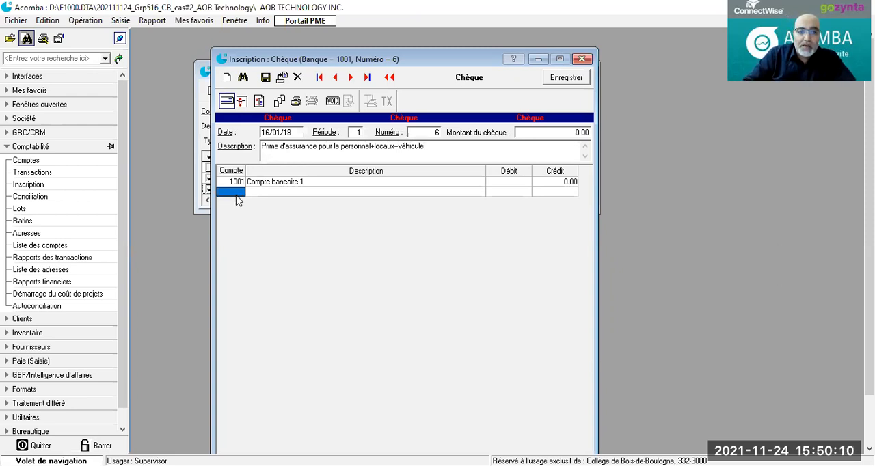
left_click_drag(237, 194, 243, 195)
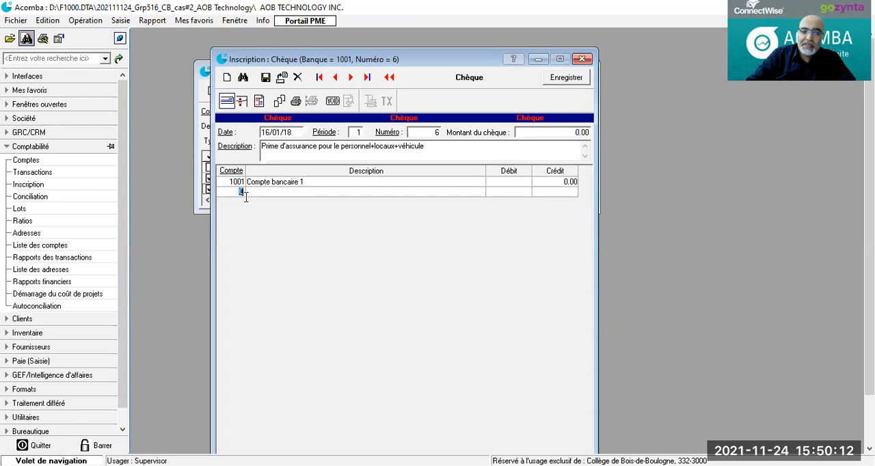
type("8241")
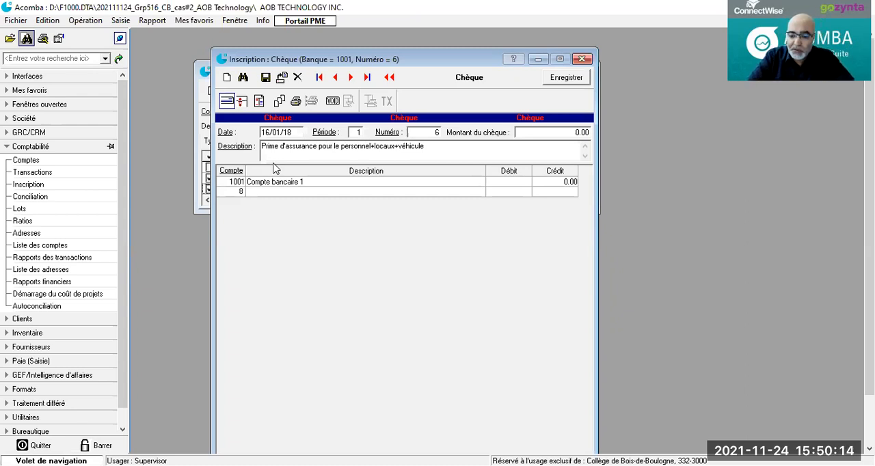
key("Tab")
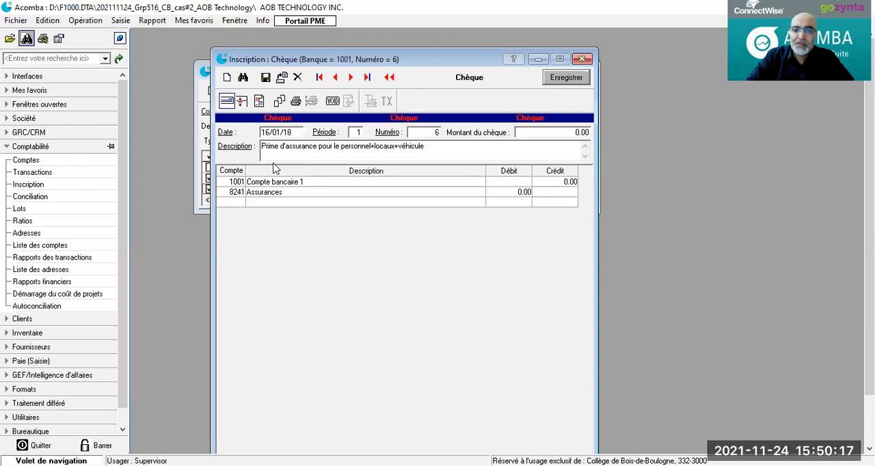
left_click(507, 195)
type("1")
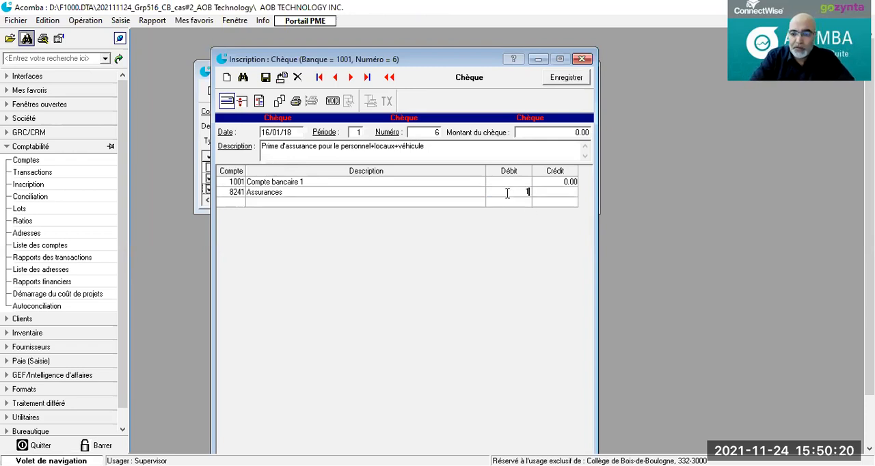
type("0 000")
key("Return")
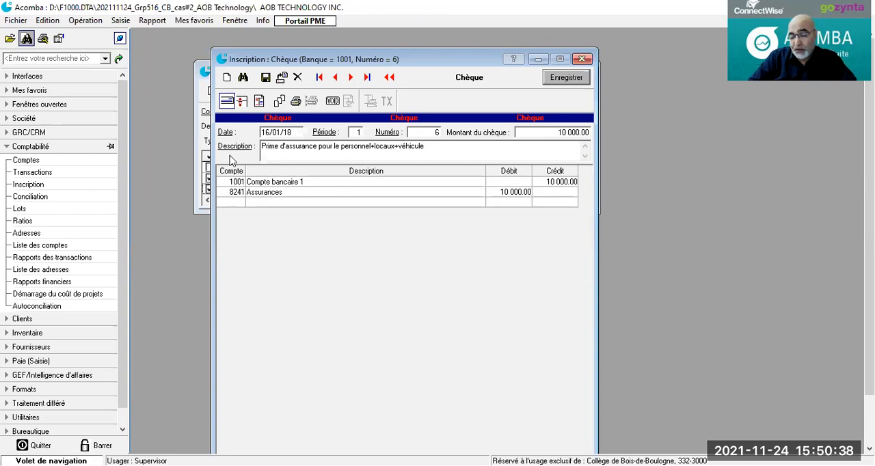
left_click(266, 78)
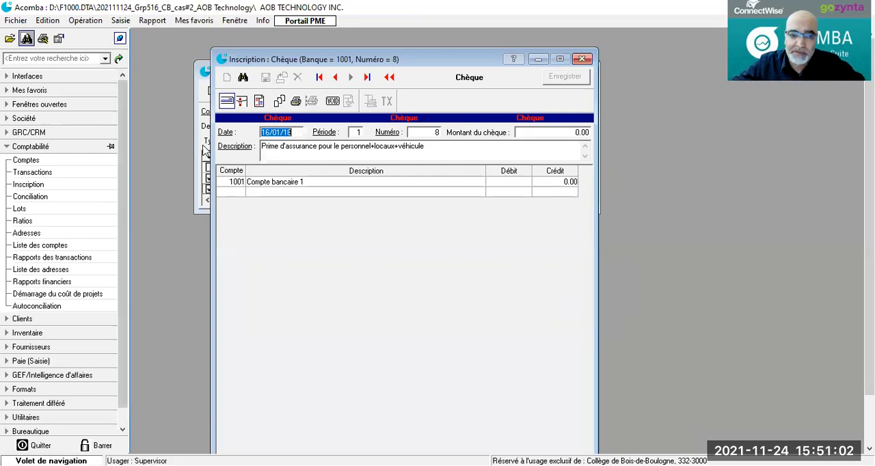
left_click(263, 132)
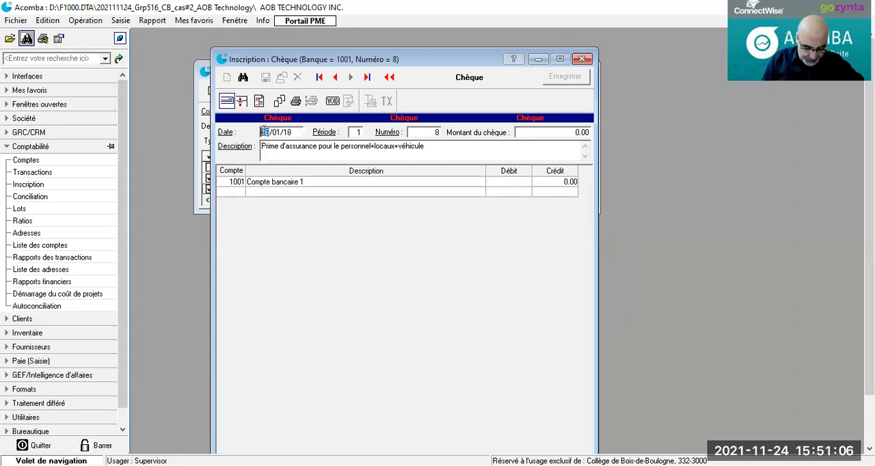
type("18")
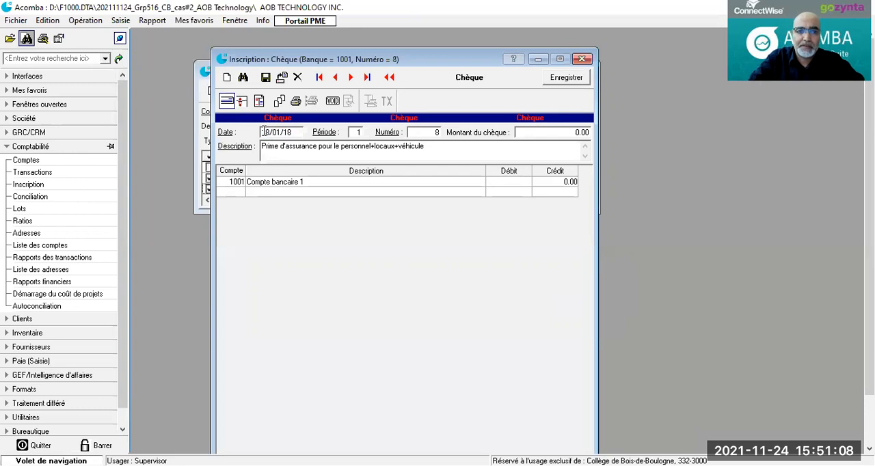
left_click(431, 149)
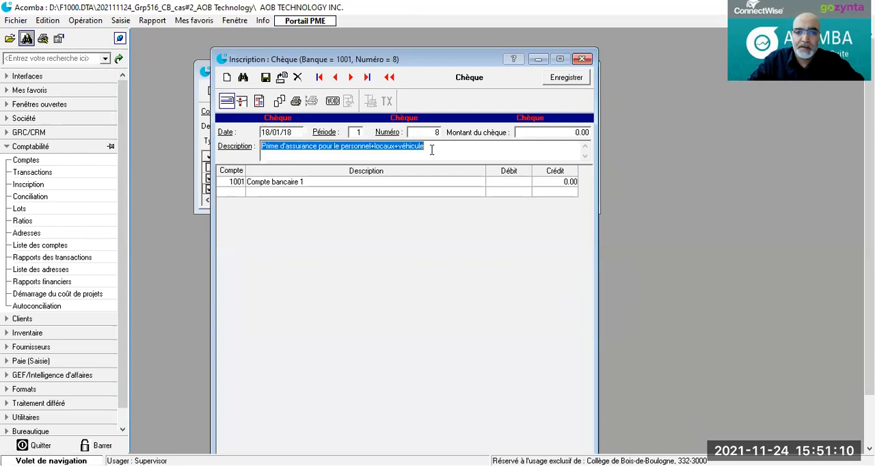
type("Frais et commissions bancaires")
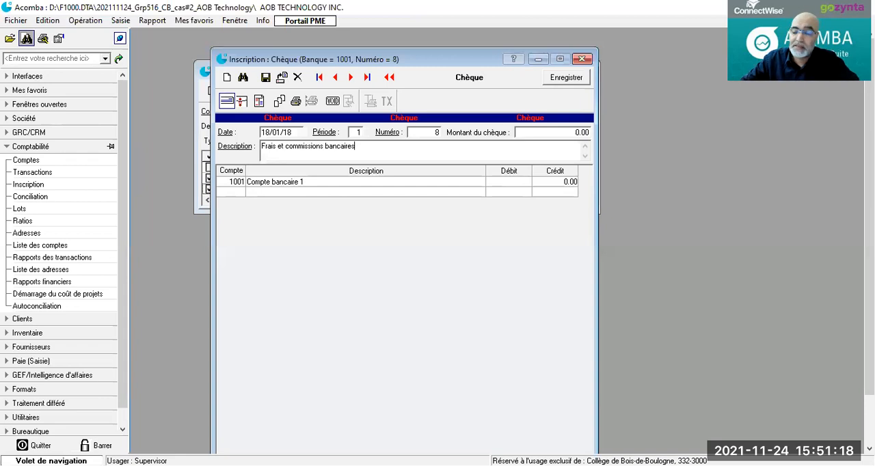
left_click(231, 191)
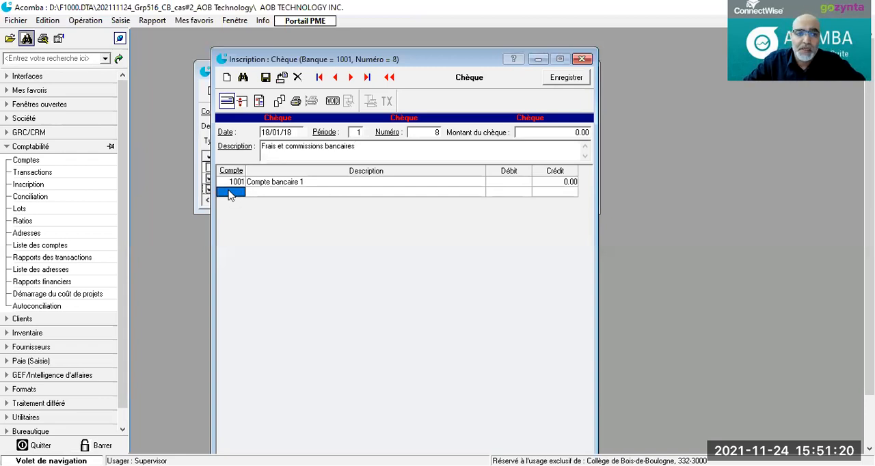
key("BackSpace")
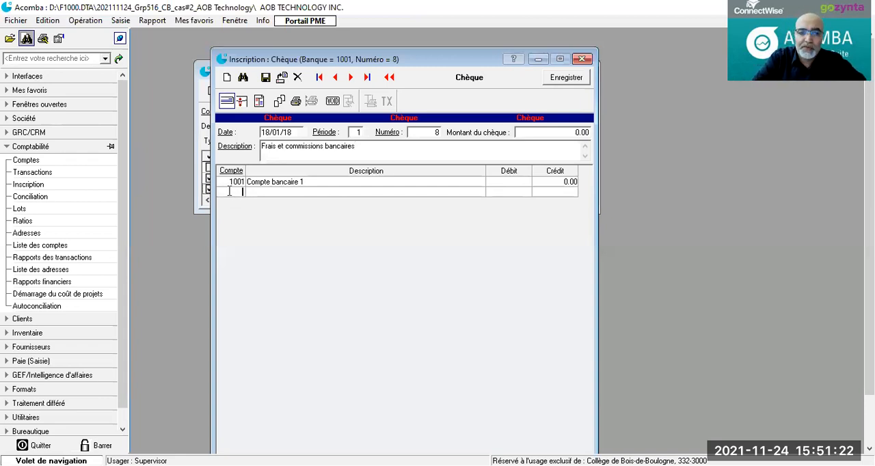
type("1000")
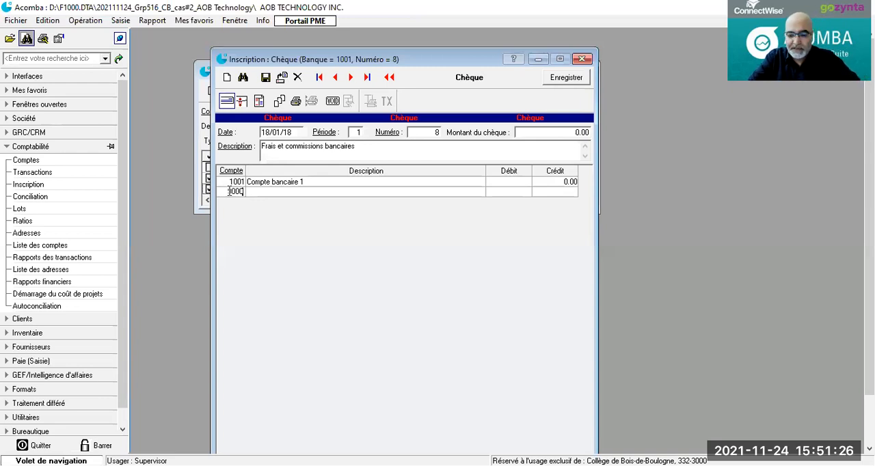
type("1")
key("Return")
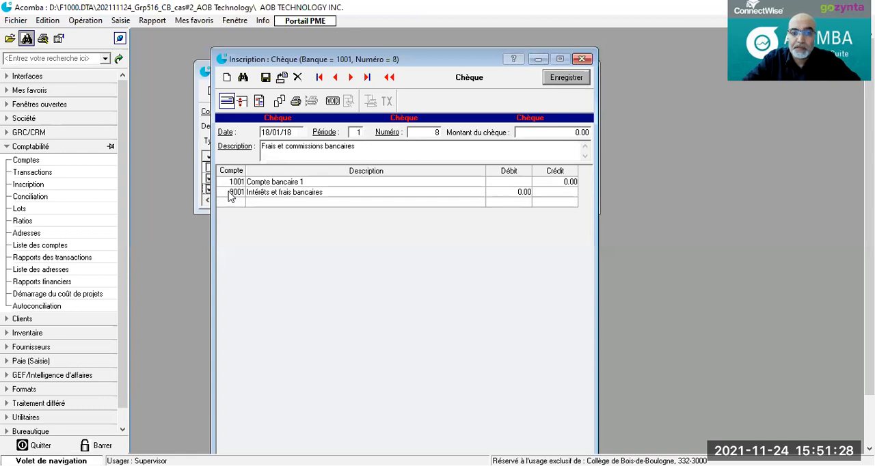
left_click(516, 192)
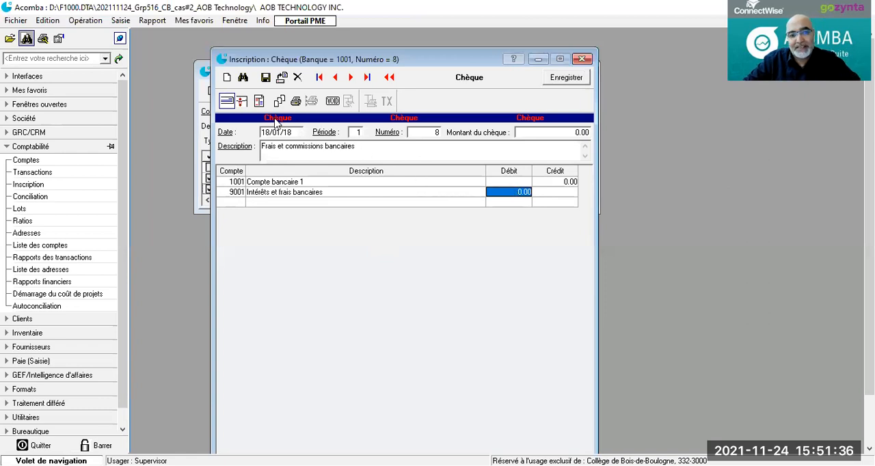
Step: Open a blank journal entry and close the unfinished cheque dated 18/01/18 without saving it
left_click(259, 103)
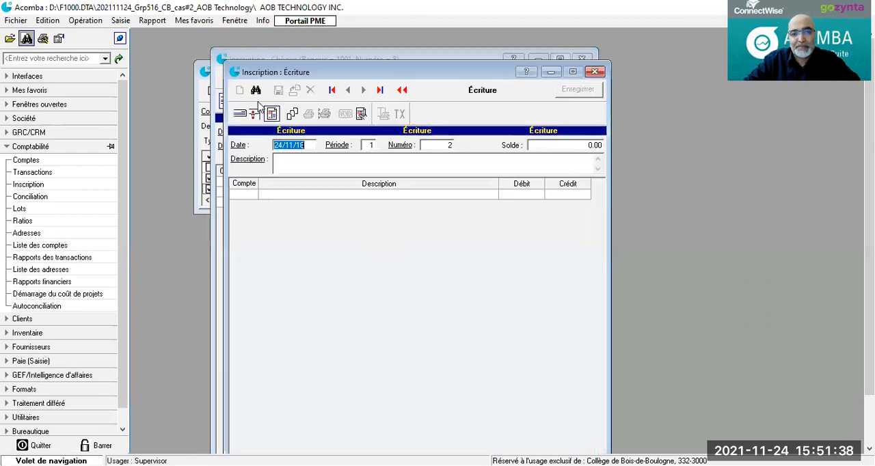
left_click_drag(306, 70, 308, 155)
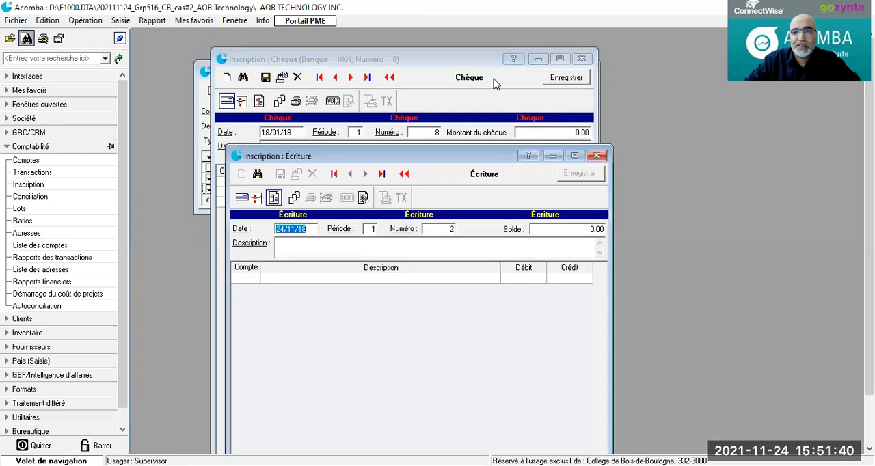
left_click(580, 59)
left_click(437, 268)
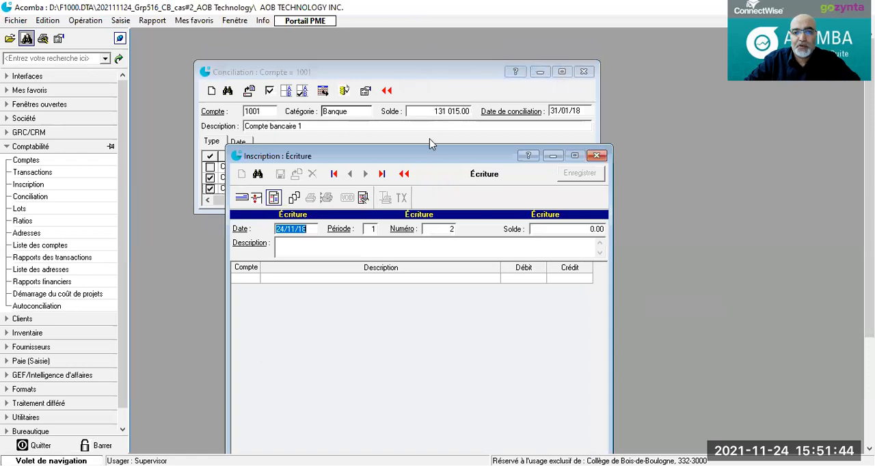
left_click(430, 144)
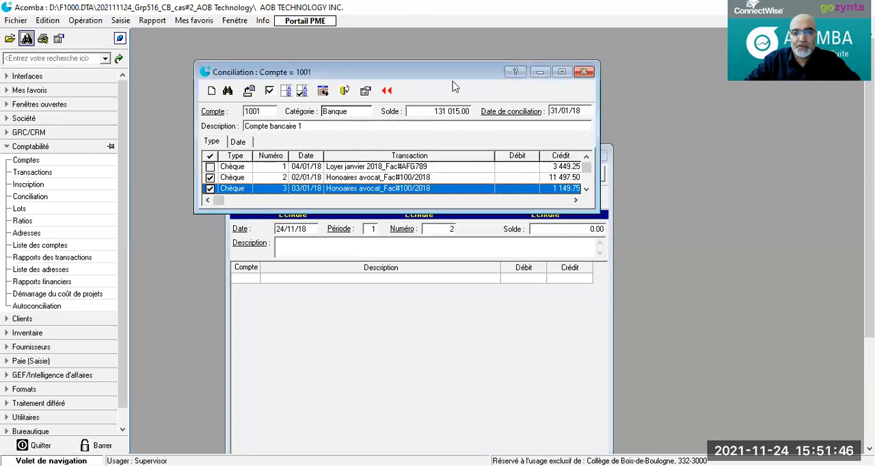
left_click(360, 304)
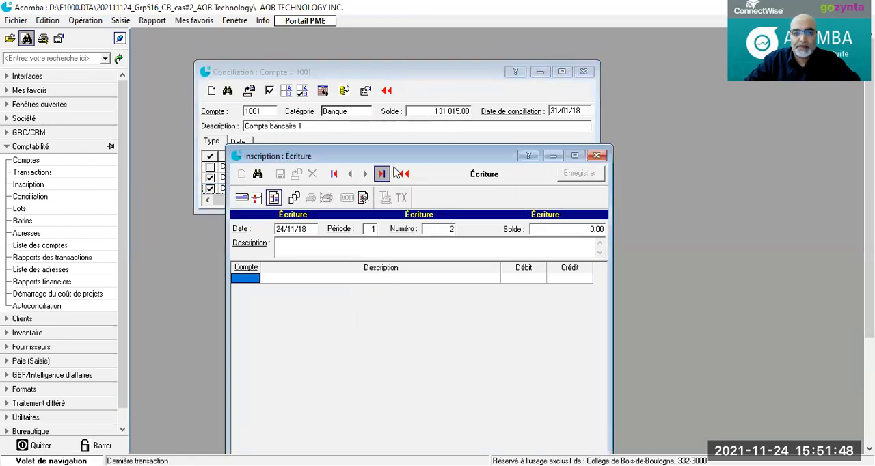
Step: Date the journal entry 18/01/18 and enter the description "Frais et commissions bancaires"
left_click_drag(404, 158, 408, 97)
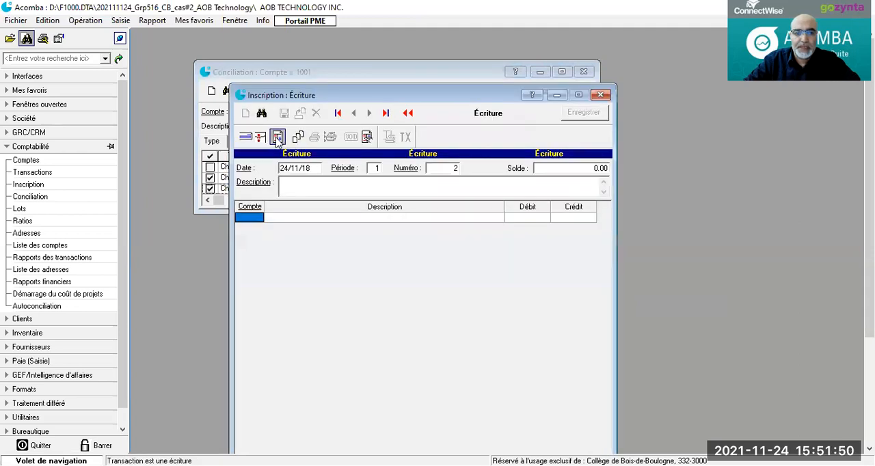
left_click_drag(281, 168, 311, 168)
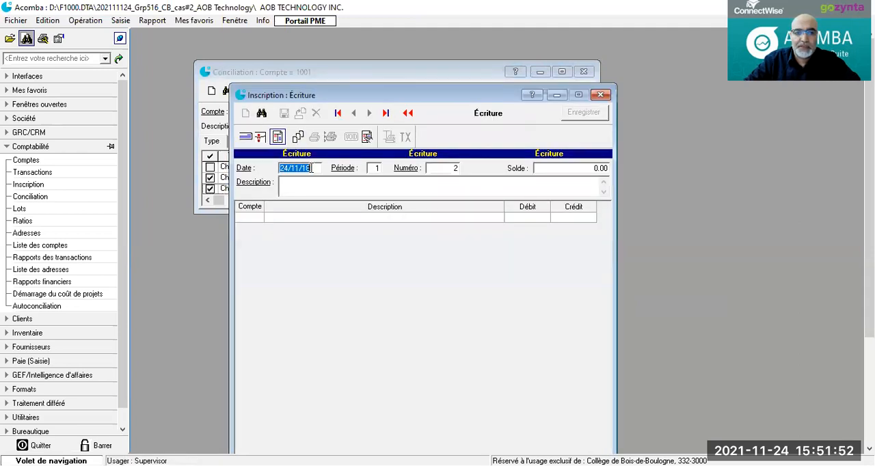
type("18/01/18")
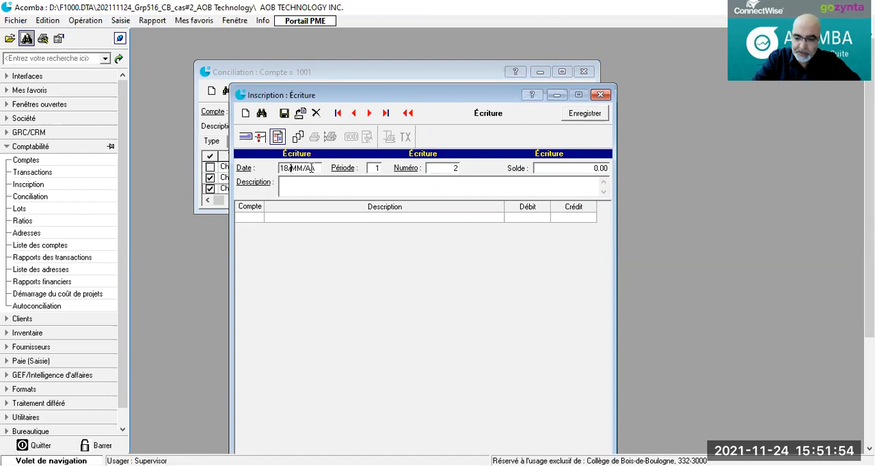
left_click(314, 189)
type("Fi")
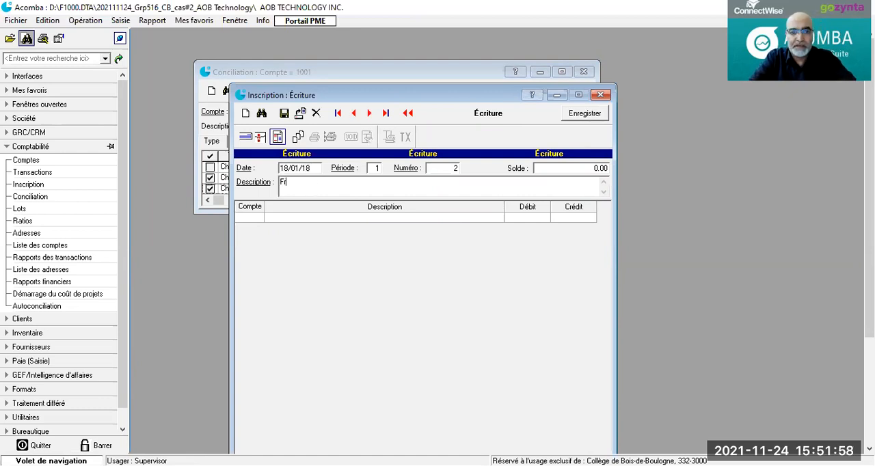
type("ais et co")
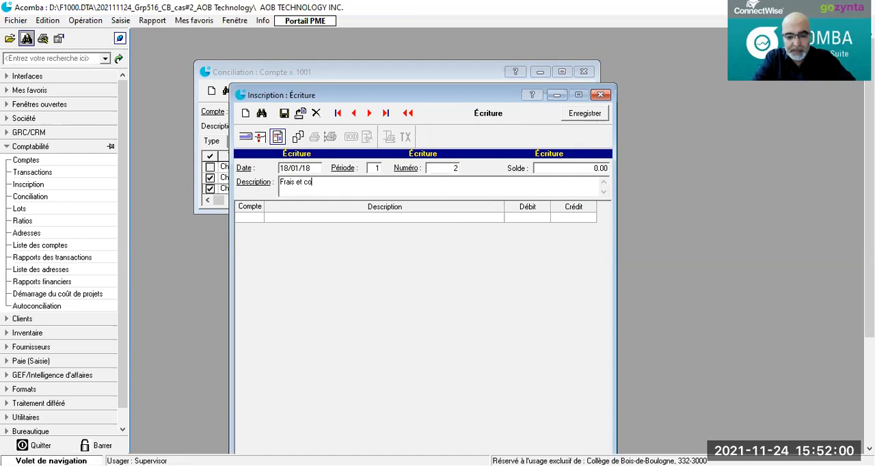
type("mmissions ")
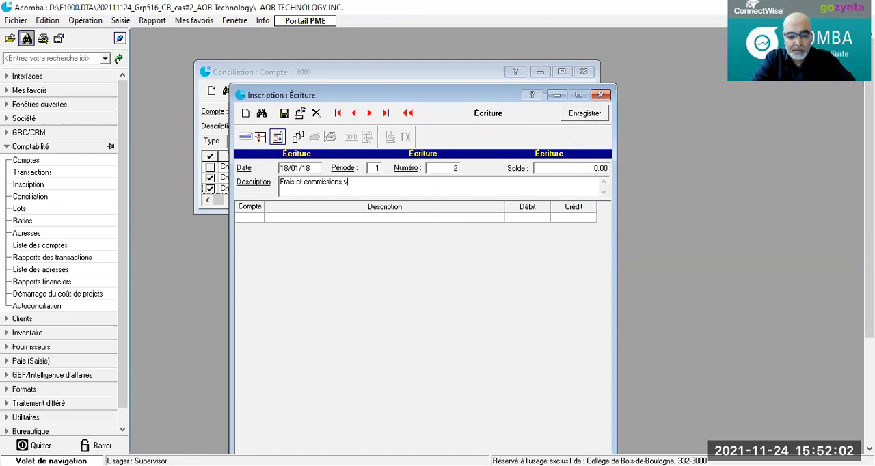
type("bancaires")
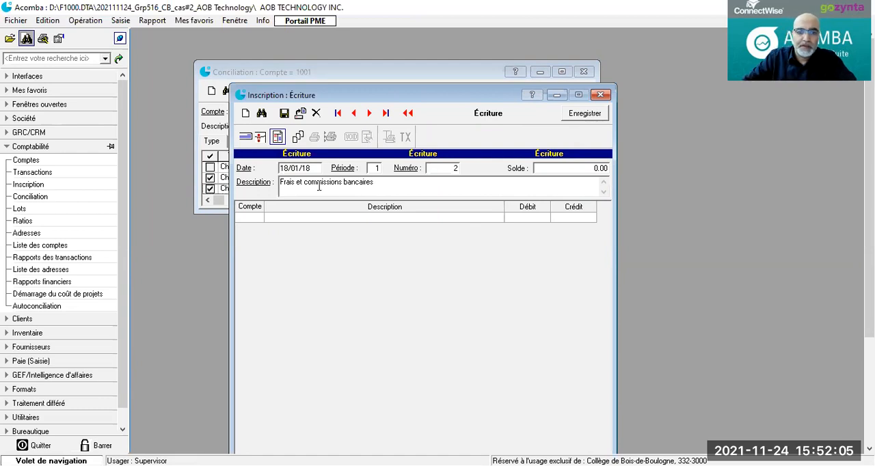
Step: Add a line to the journal entry for account 9001 (Intérêts et frais bancaires) with a debit of 150.00
left_click(243, 218)
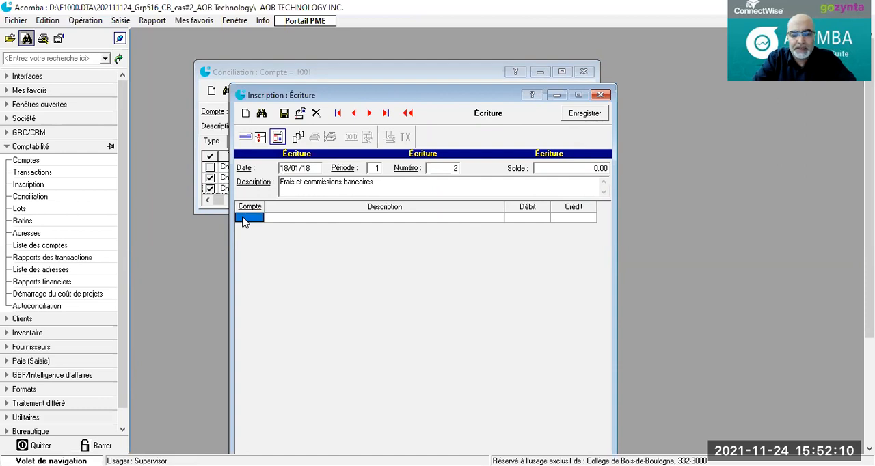
type("9001")
key("Tab")
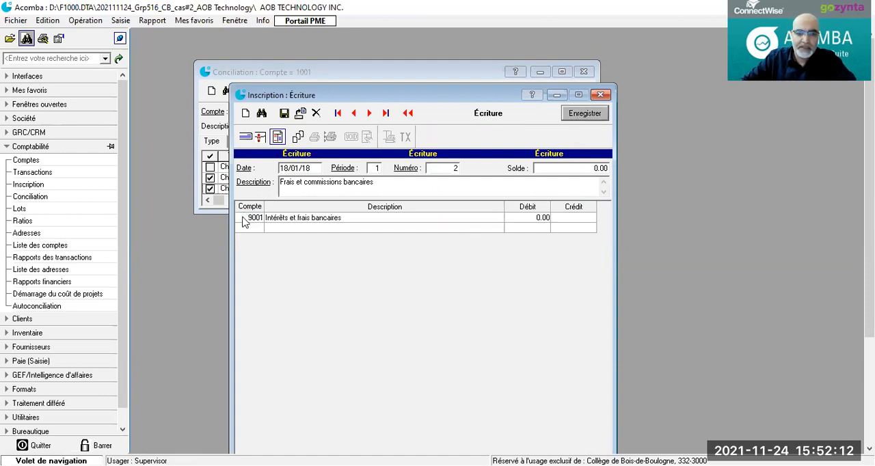
left_click(513, 219)
type("1")
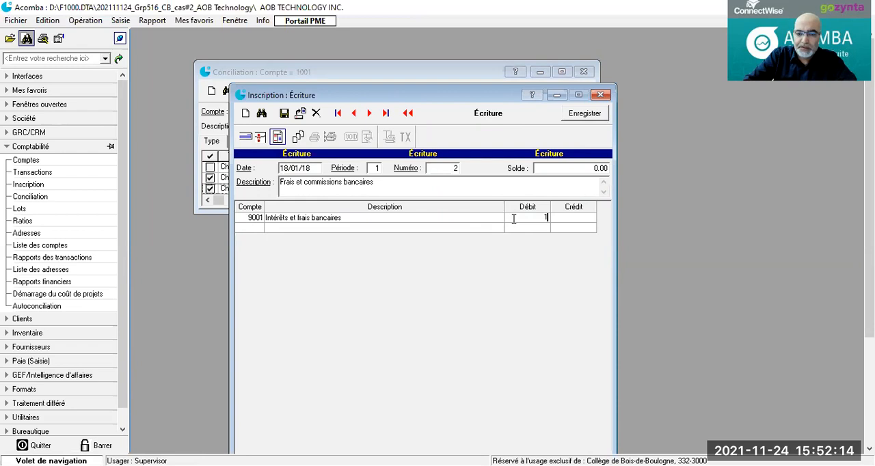
type("50")
key("Tab")
key("Tab")
key("Tab")
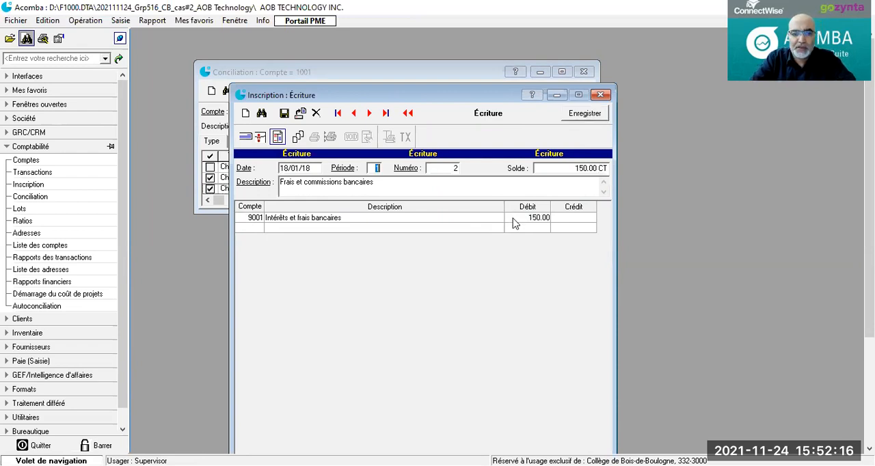
key("Tab")
Step: Add a line for account 1001 (Compte bancaire 1) with a credit of 150.00 and save the journal entry
left_click(258, 229)
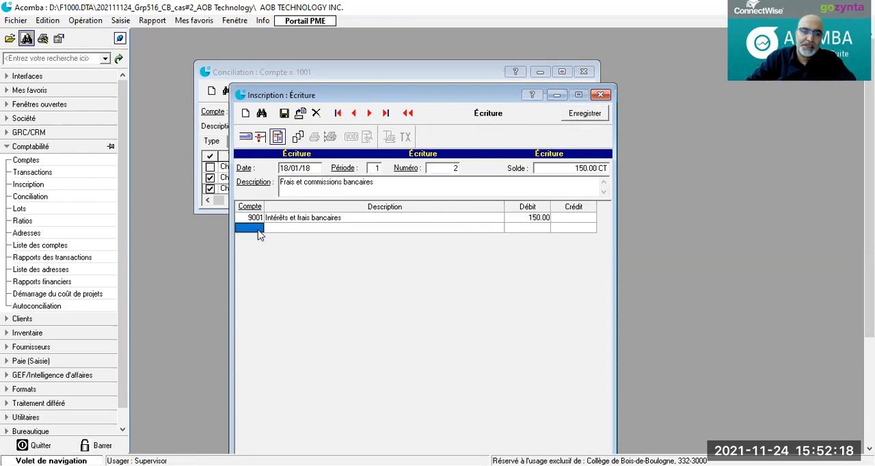
type("10")
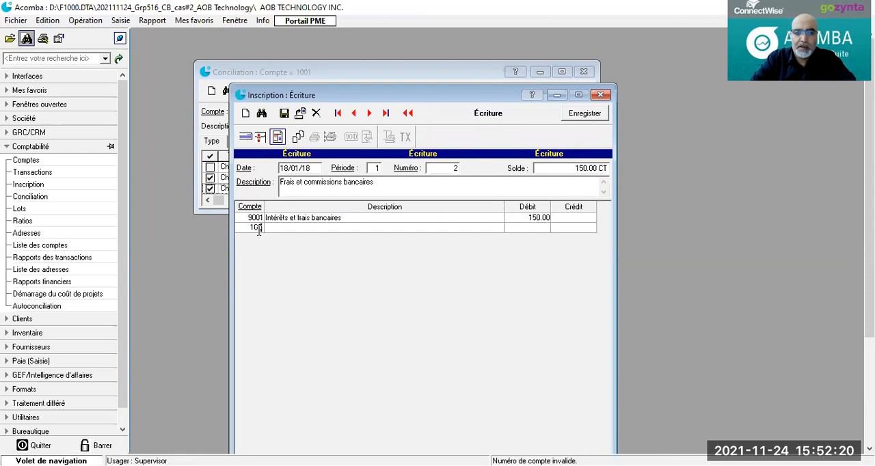
type("01")
key("Tab")
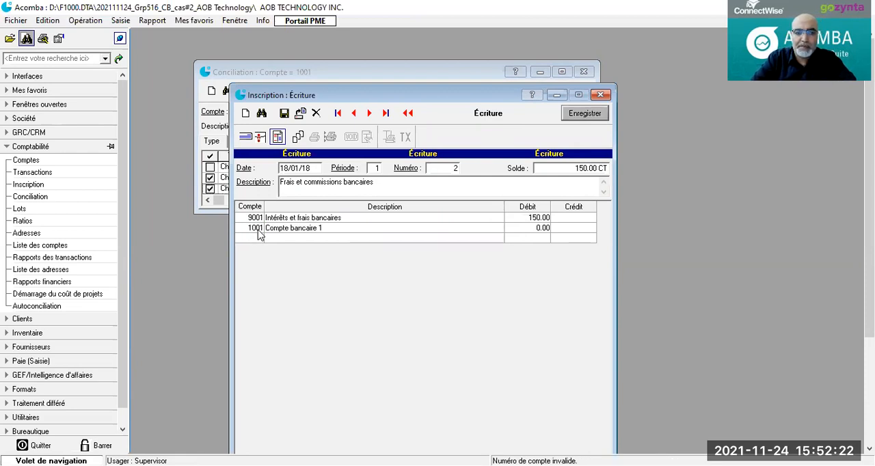
key("Tab")
left_click(578, 229)
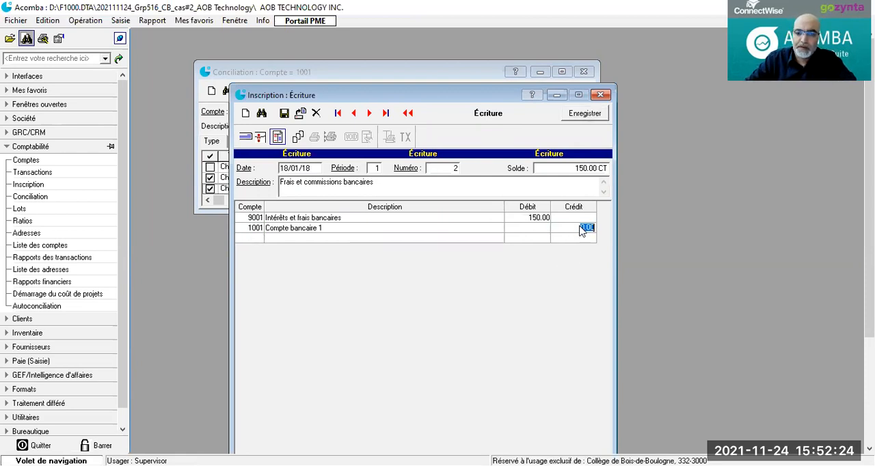
type("150")
key("Tab")
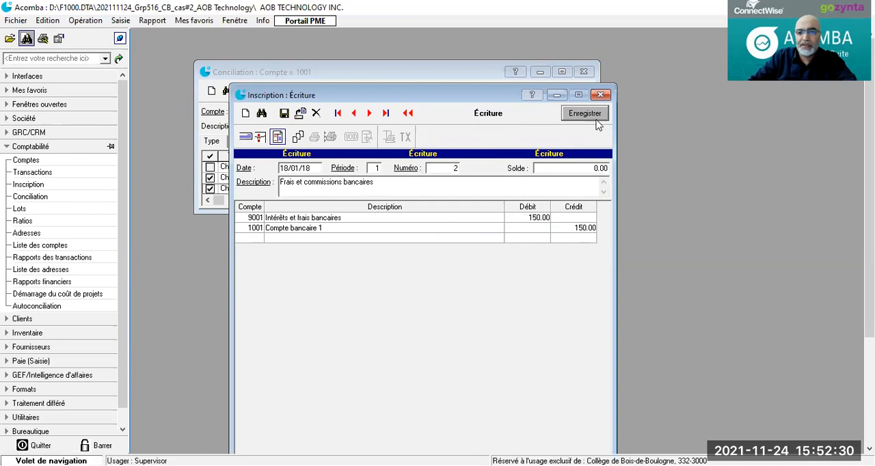
left_click(284, 114)
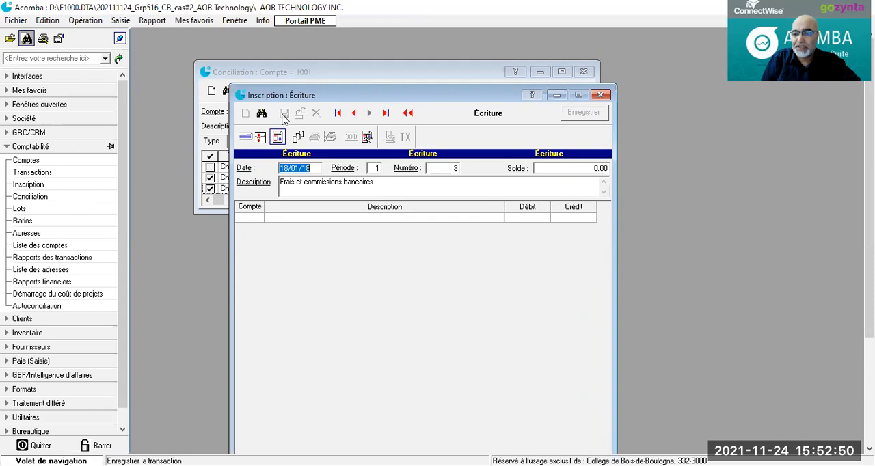
Step: Look through the cheques listed in the reconciliation of account 1001, including the recorded insurance and rent payments
left_click_drag(461, 97, 465, 244)
scroll(588, 185, "down", 3)
scroll(588, 185, "up", 2)
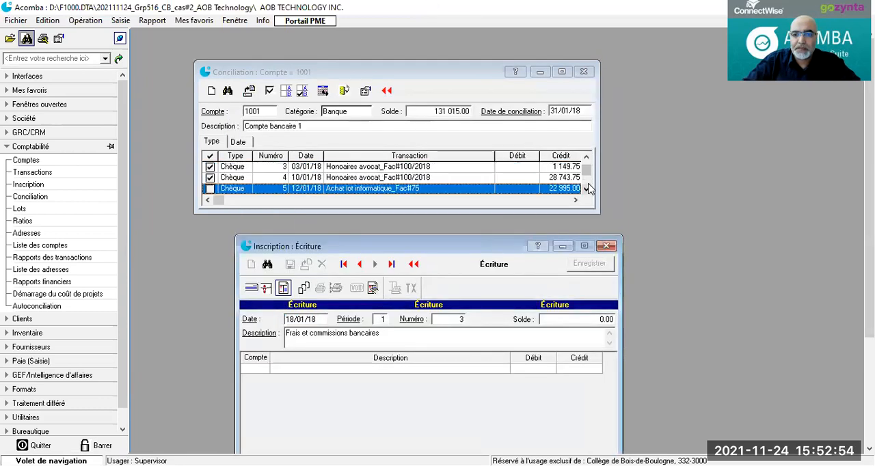
scroll(589, 188, "down", 1)
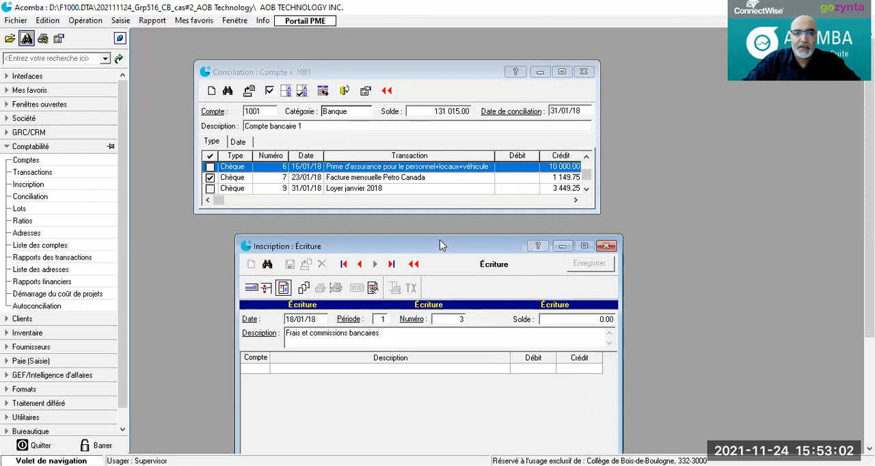
left_click_drag(440, 240, 392, 30)
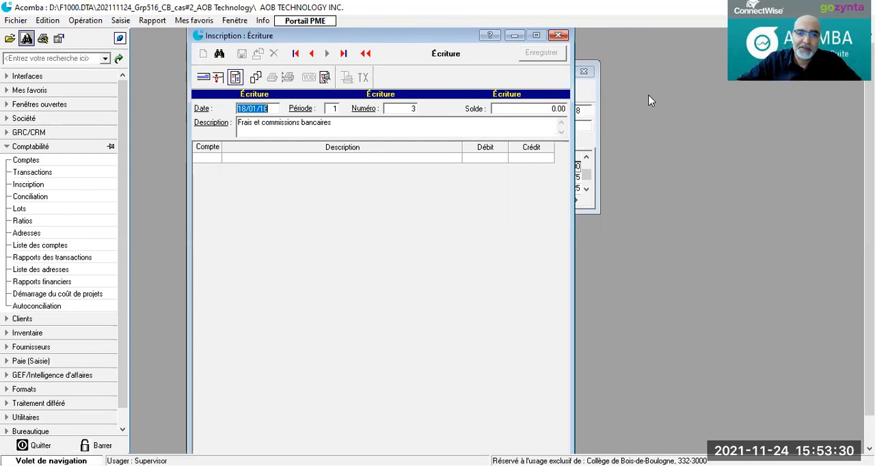
left_click(239, 109)
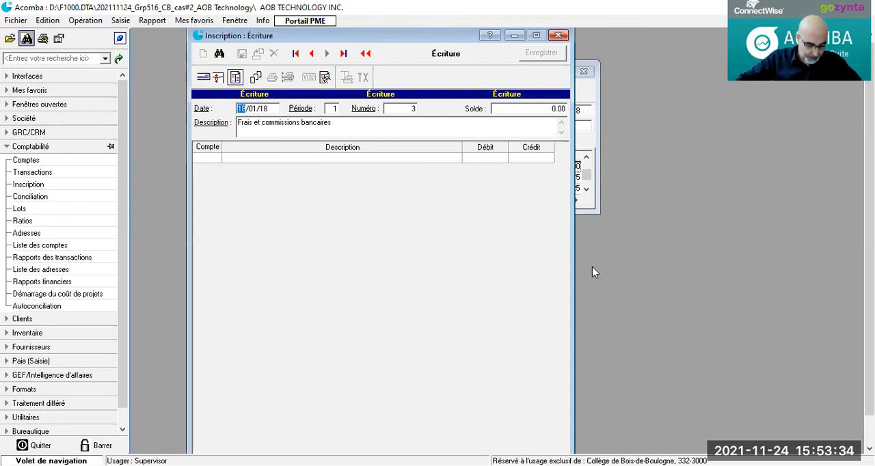
type("26")
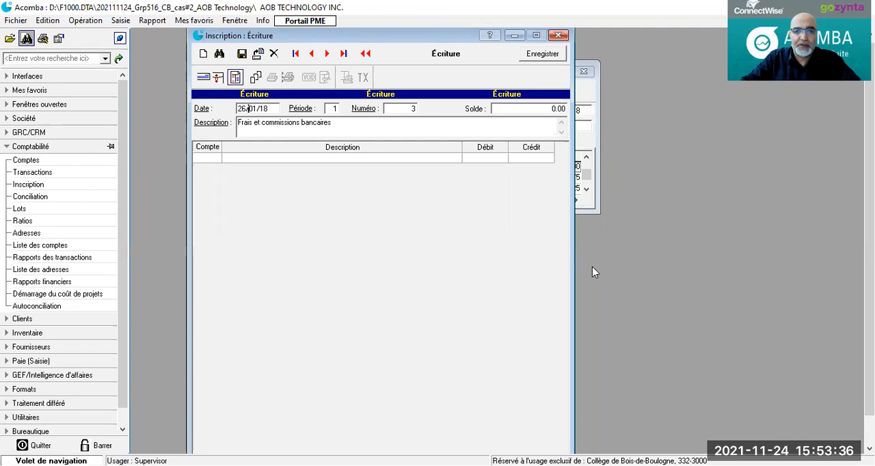
left_click_drag(238, 122, 375, 123)
type("D")
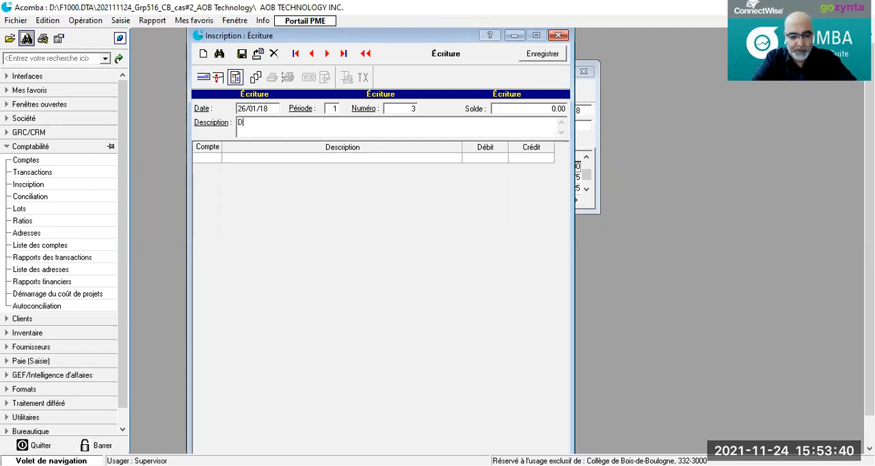
type("épôt d")
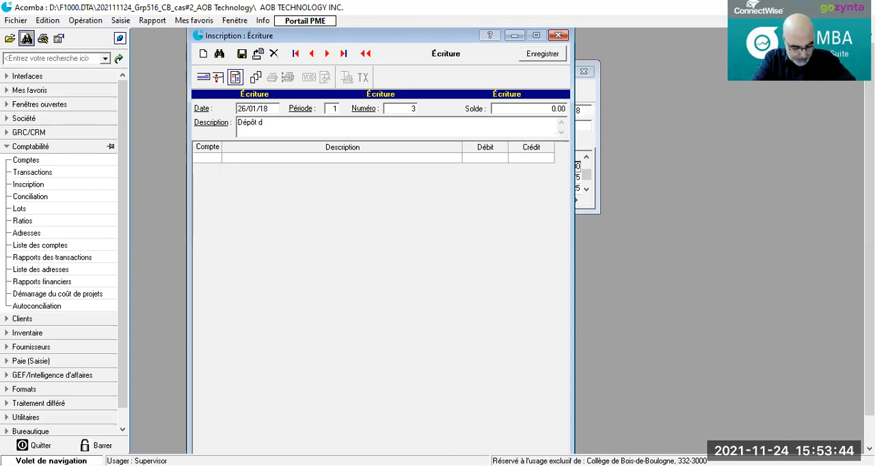
type("u client star")
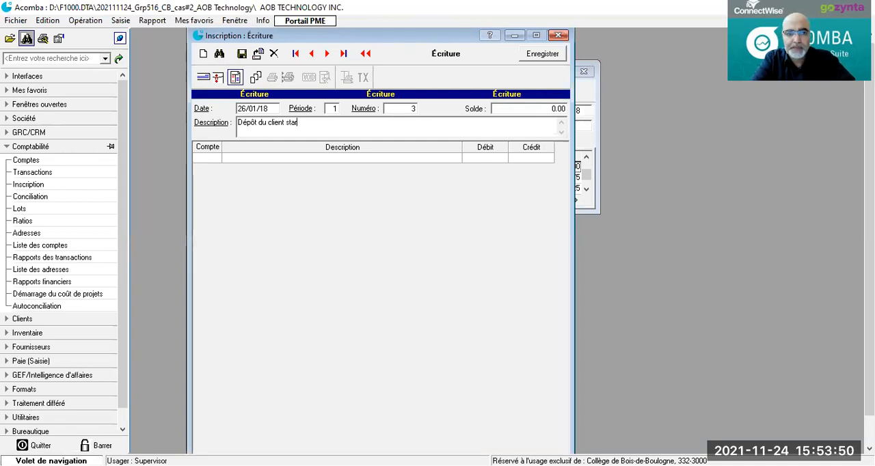
type(" tech effectué par ch")
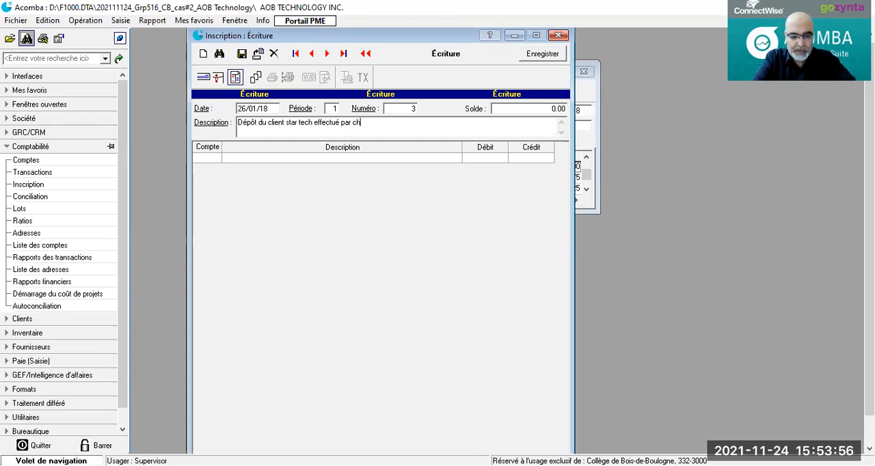
type("èque")
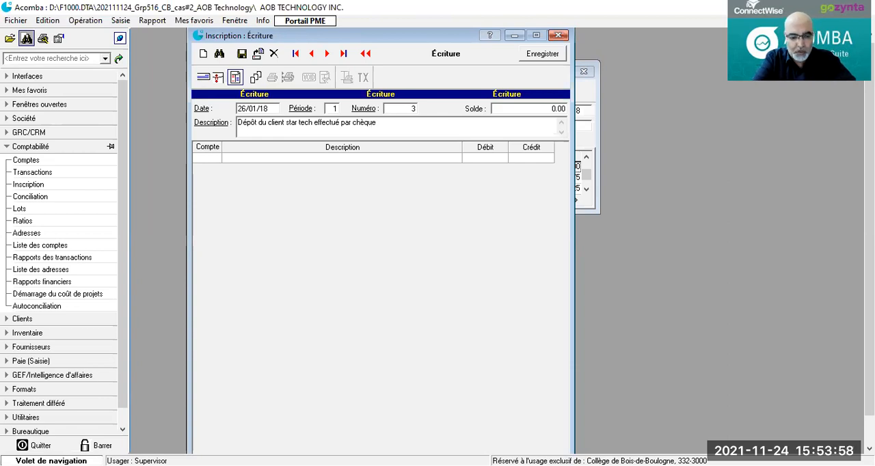
type("#")
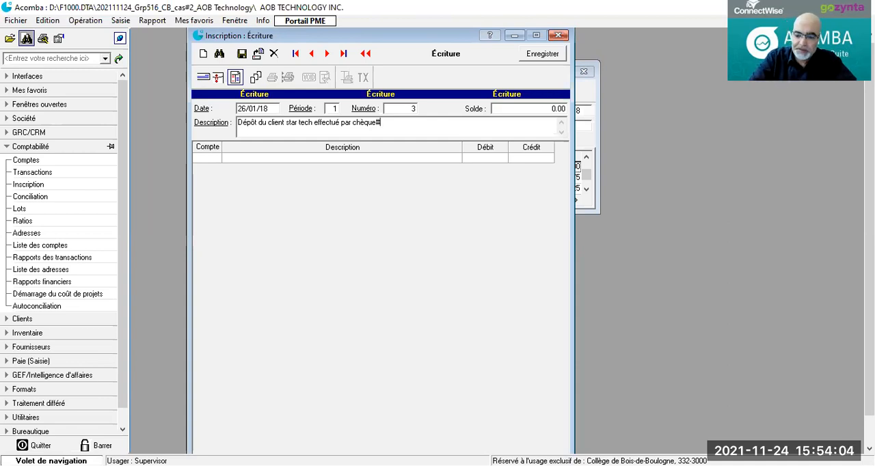
type("15")
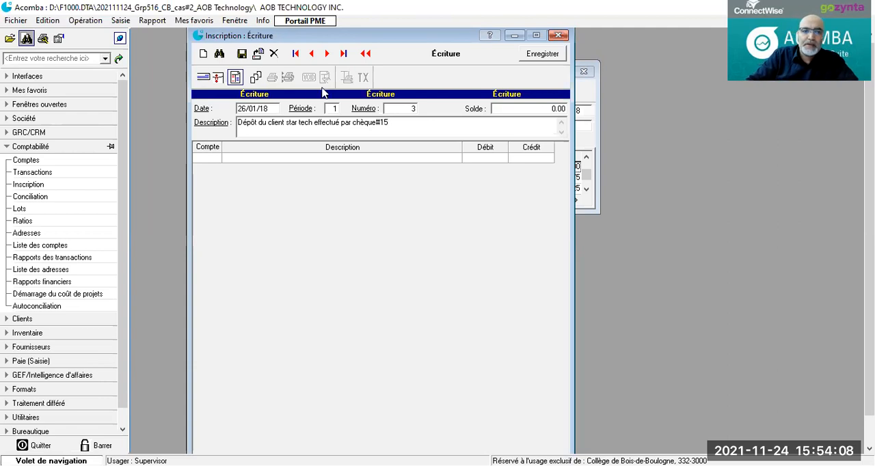
Step: Open a blank deposit for bank account 1001 and close the unfinished journal entry dated 26/01/18 without saving it
left_click(217, 79)
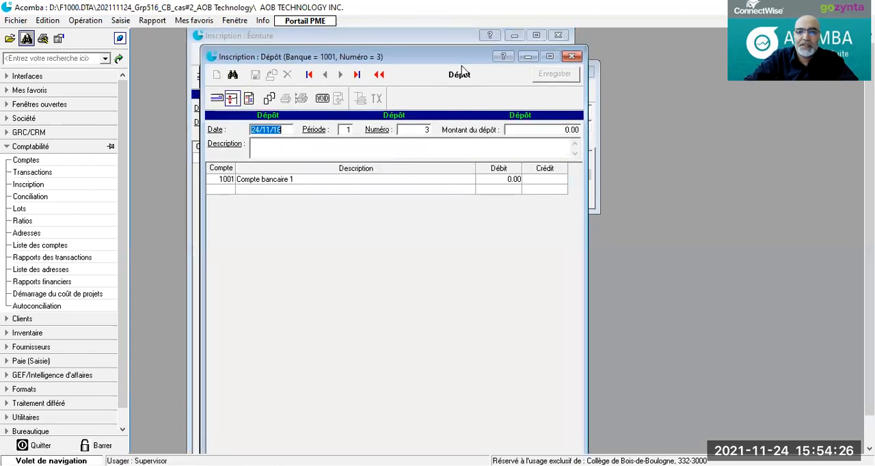
left_click(558, 36)
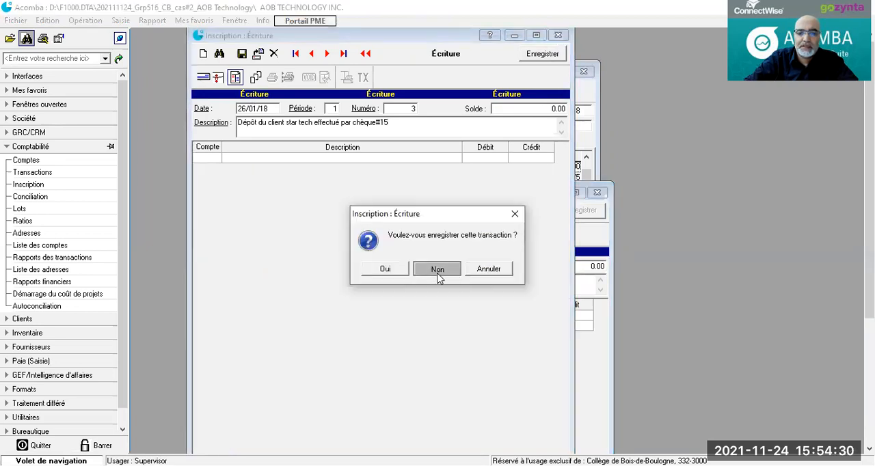
left_click(438, 274)
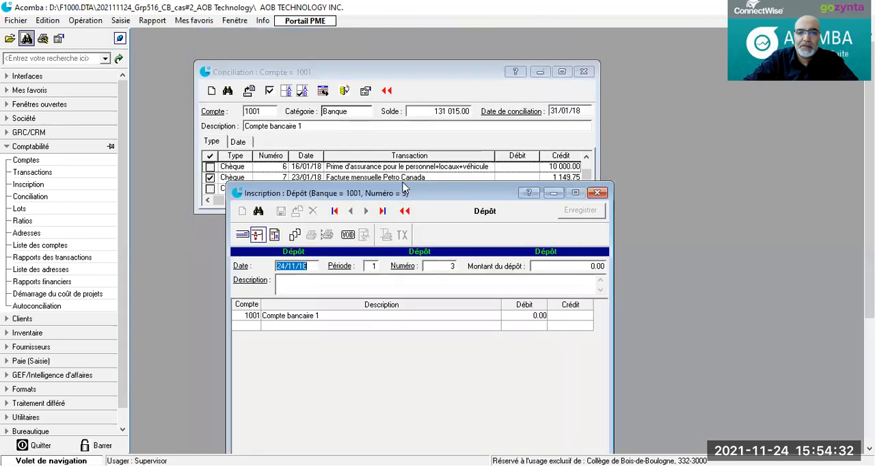
Step: Date the deposit 26/01/18 and enter the description "Dépôt d'un client"
left_click_drag(403, 186, 388, 41)
left_click(264, 122)
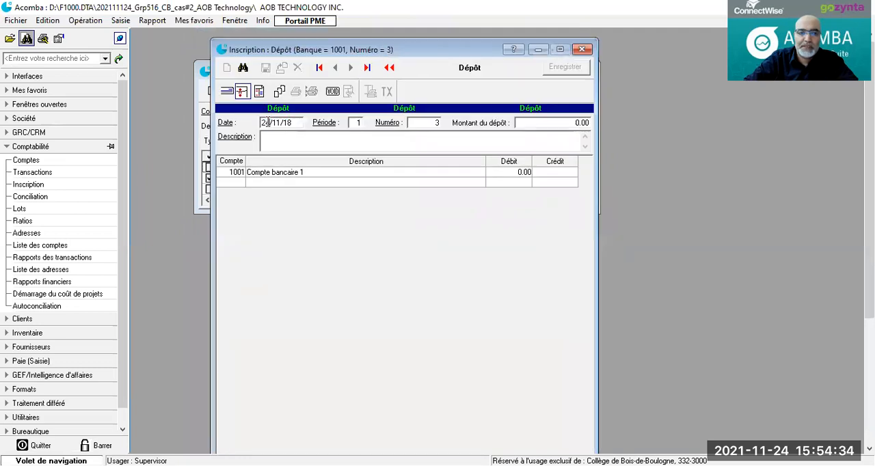
double_click(265, 122)
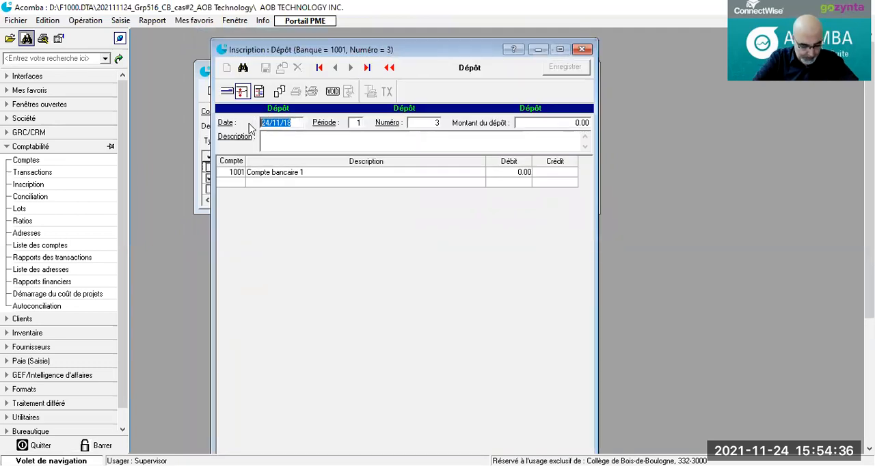
type("26/01/18")
left_click(280, 137)
type("Dépôt d'un client")
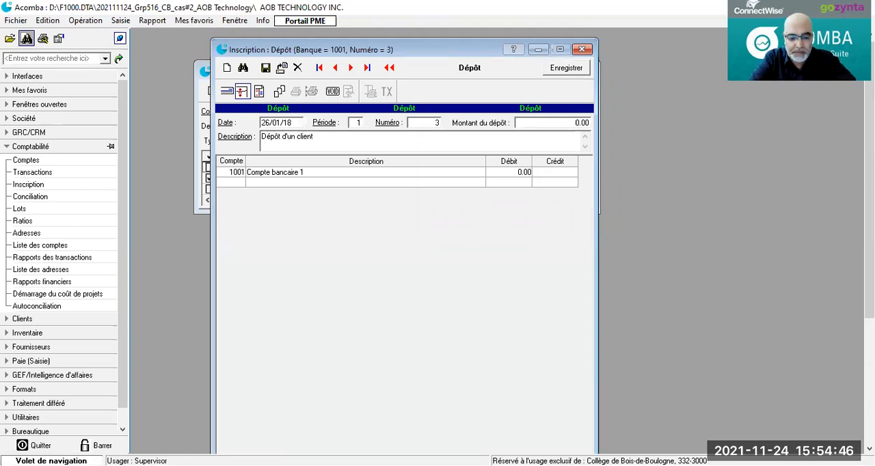
type(" par chèque#15")
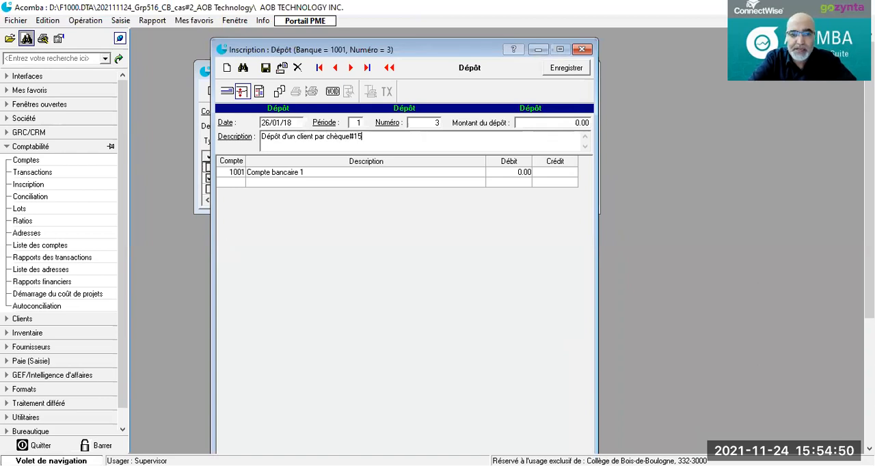
type(" pour une commande ")
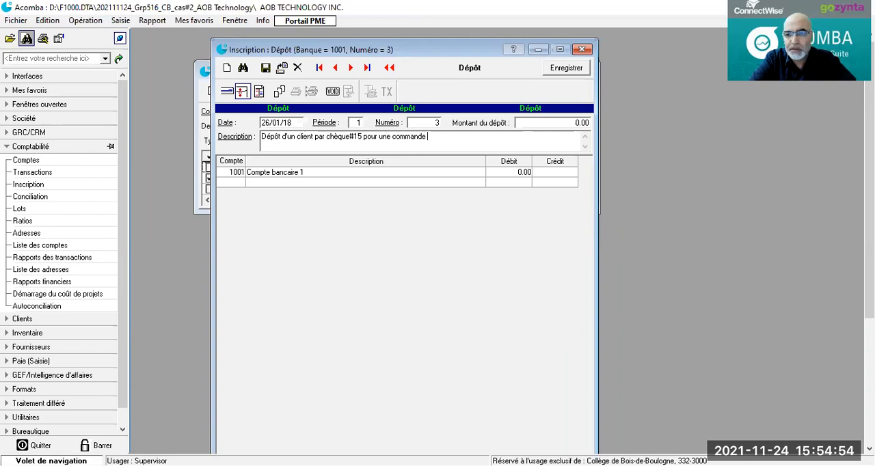
type("livrable le 310520")
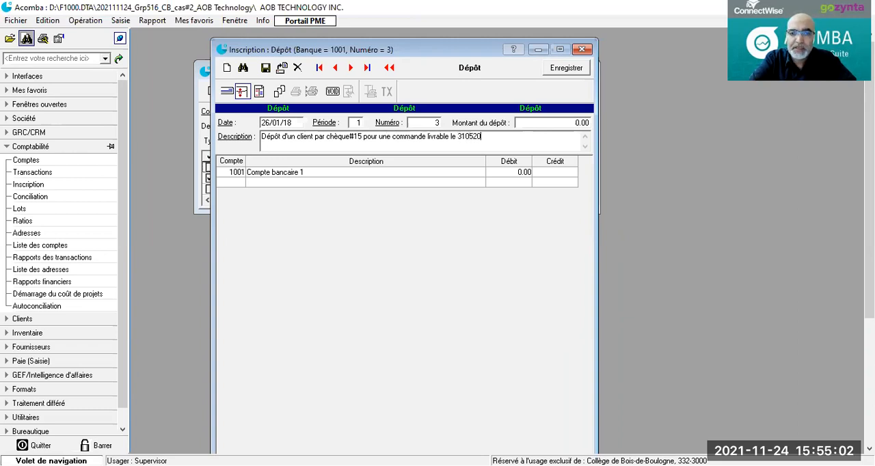
type("18")
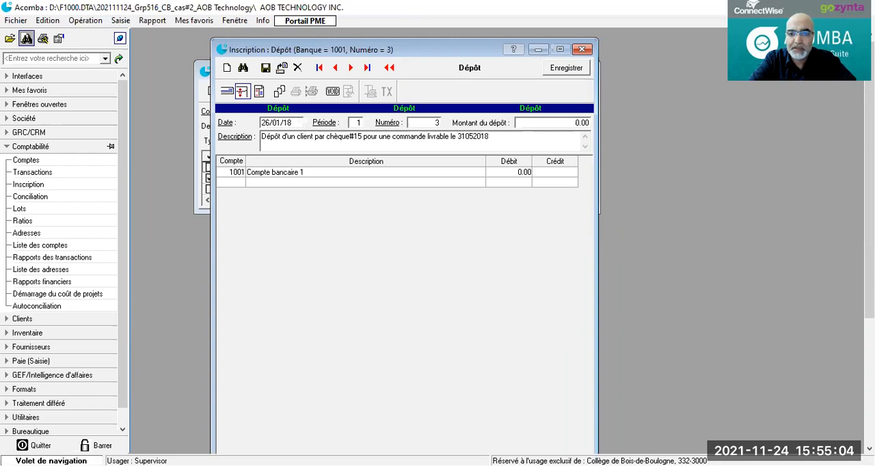
Step: Add a line for account 2102 (Dépôts des clients) to the deposit
left_click(233, 183)
left_click(233, 185)
left_click_drag(236, 183, 252, 183)
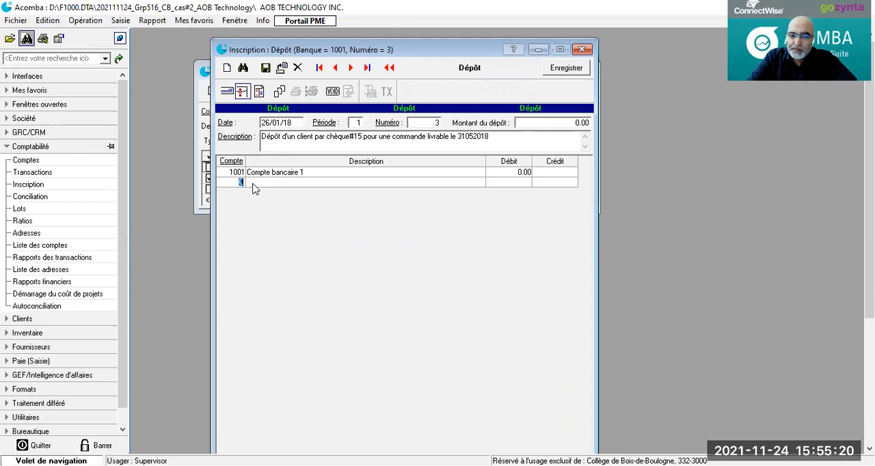
type("21")
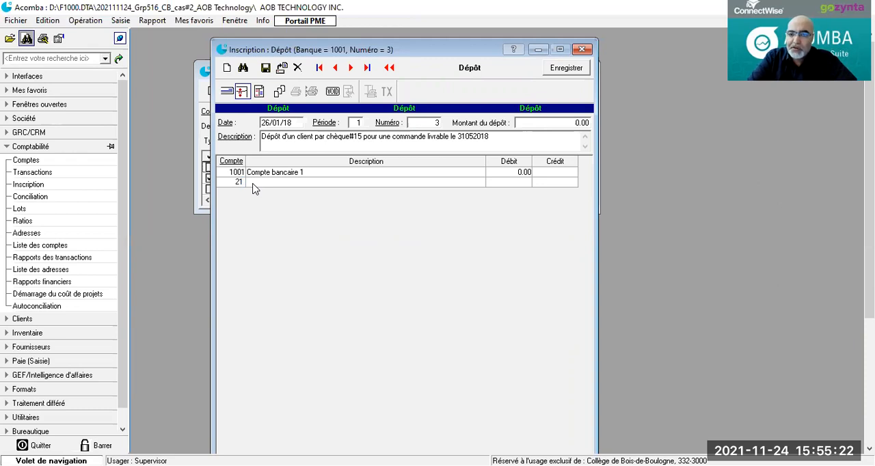
type("02")
key("Tab")
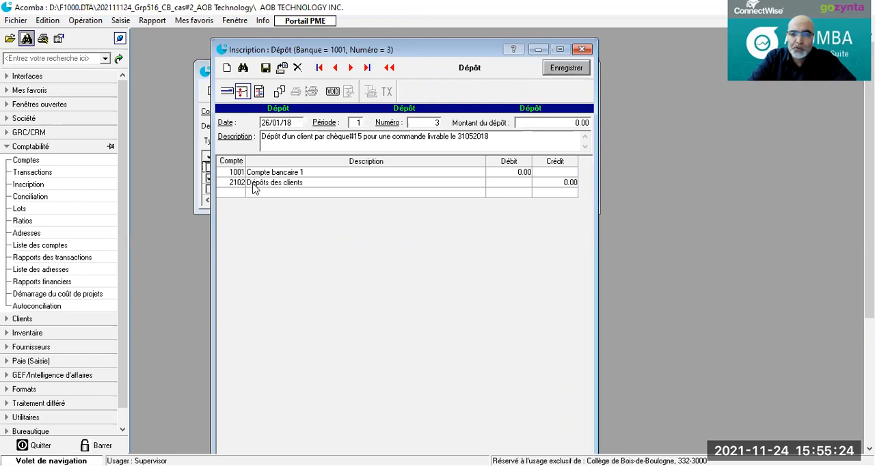
Step: Set the credit of the Dépôts des clients line to 30 000.00 and save the deposit
left_click(565, 183)
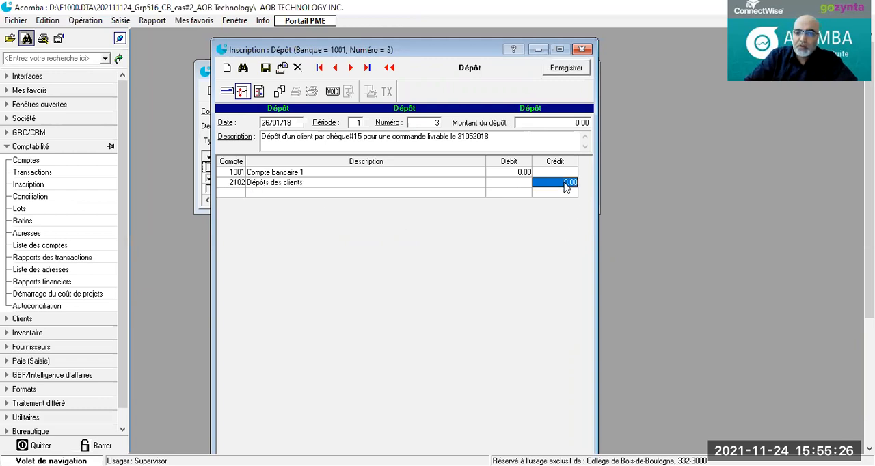
type("30 000")
key("Return")
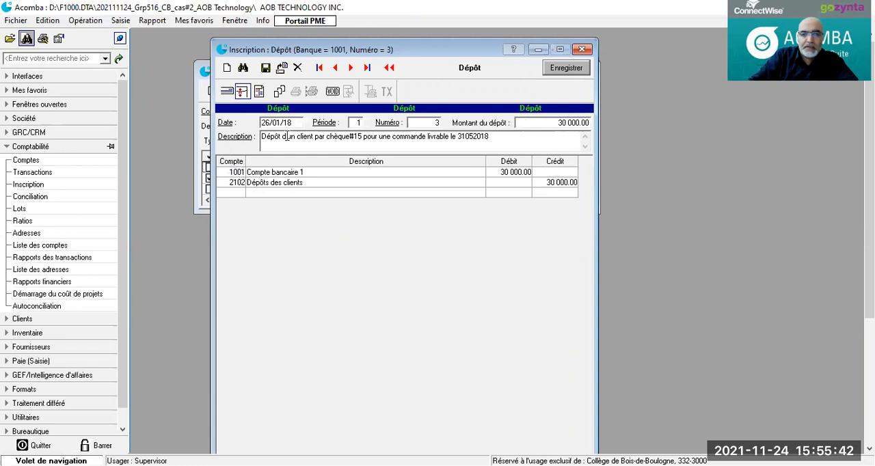
left_click(266, 69)
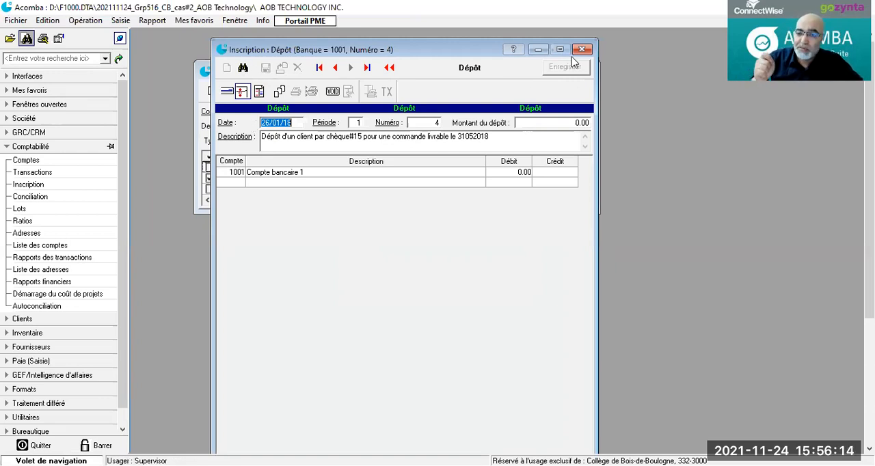
Step: Open a blank cheque for bank account 1001 and date it 27/01/18
left_click(227, 93)
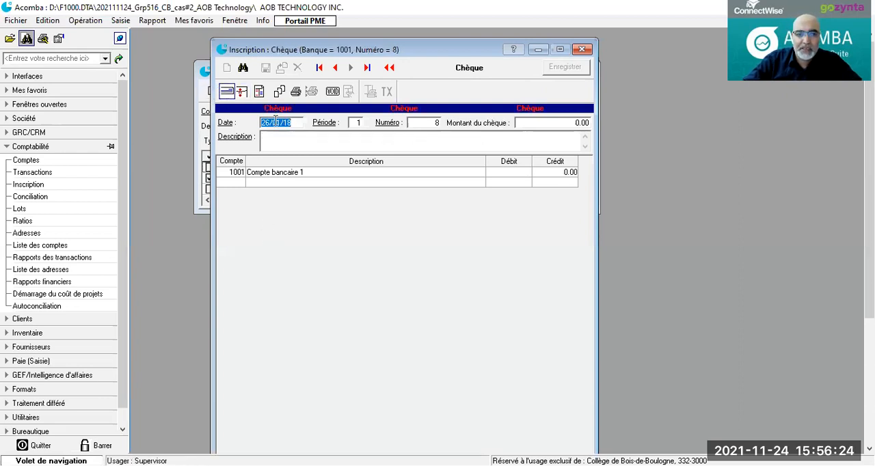
left_click(270, 123)
left_click_drag(269, 123, 250, 128)
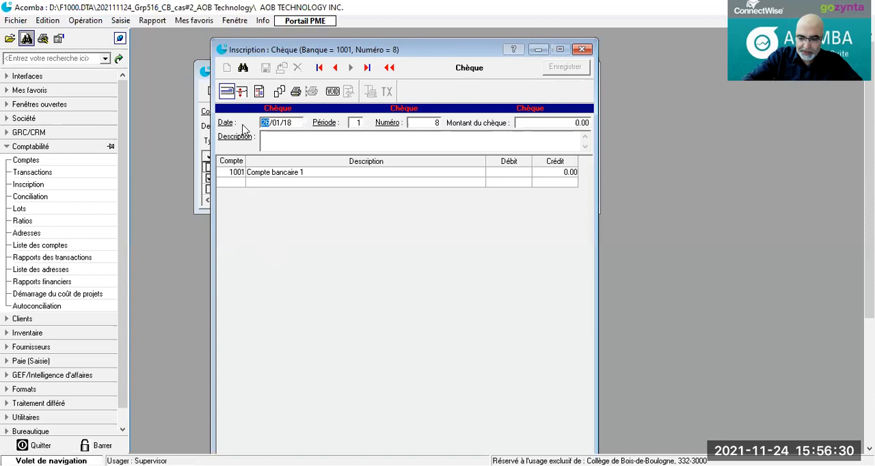
type("27")
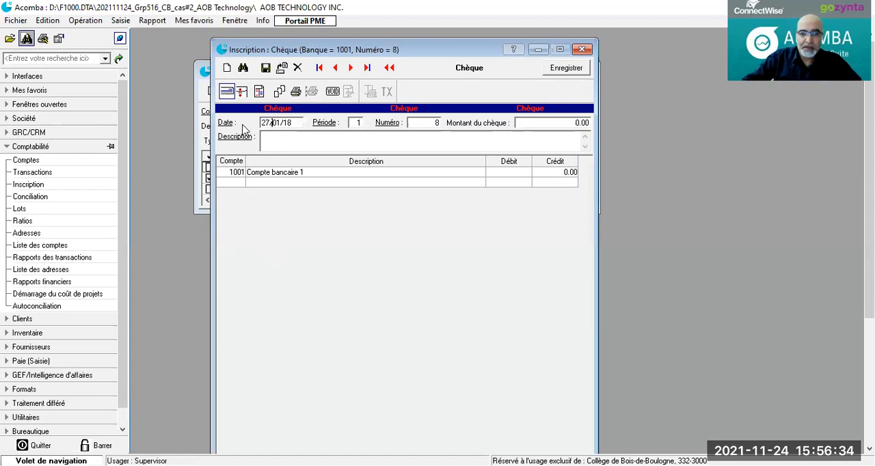
Step: Enter the cheque description "Dépôt pour le fournisseur SOS Mac ppour une commande d'un lot informatique livrable début juin 2018"
left_click(286, 143)
type("Dépôt pour le fournisseur SOS Mac")
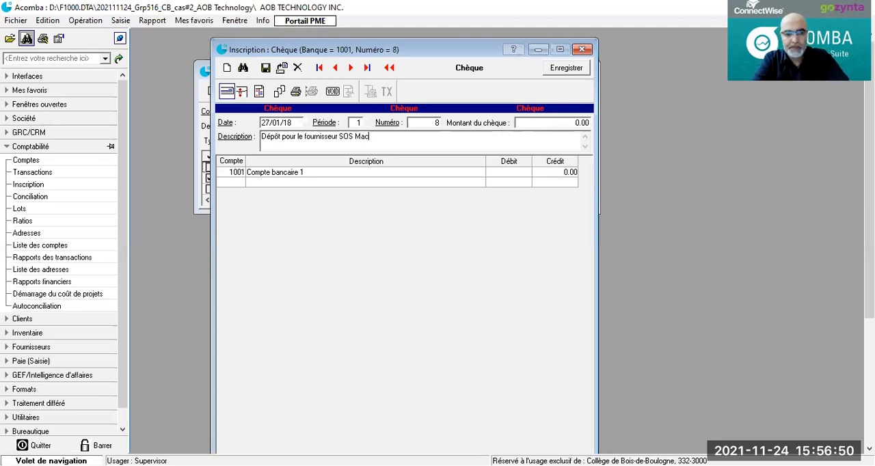
type(" ppo")
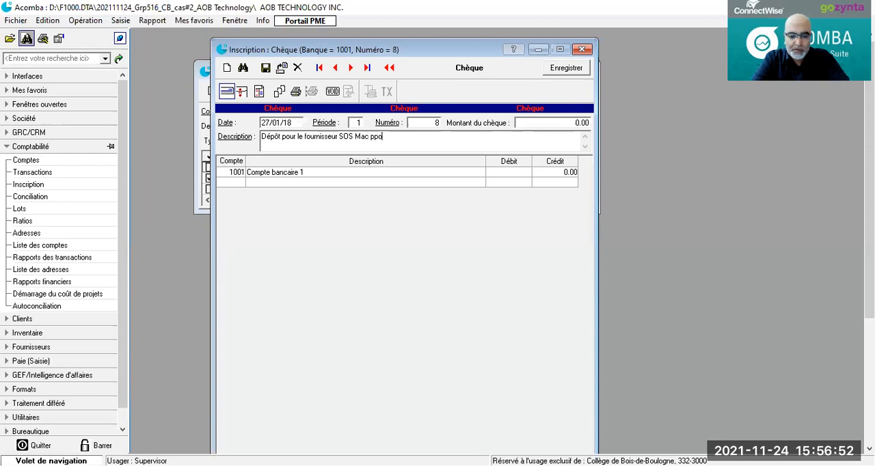
type("ur une command")
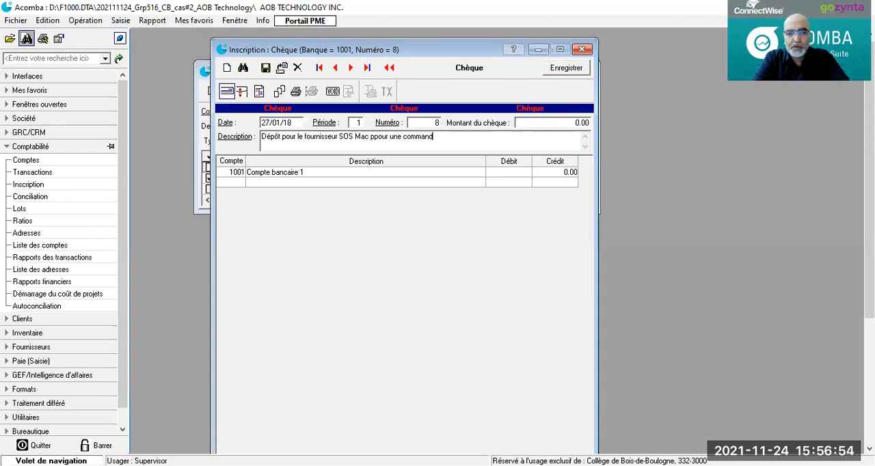
type("e d'un lot in")
type("ique")
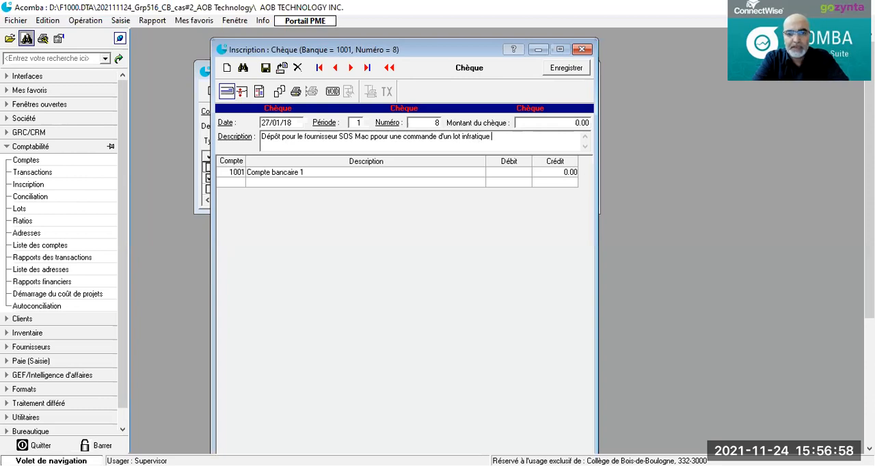
key("BackSpace")
key("BackSpace")
key("BackSpace")
key("BackSpace")
key("BackSpace")
key("BackSpace")
key("BackSpace")
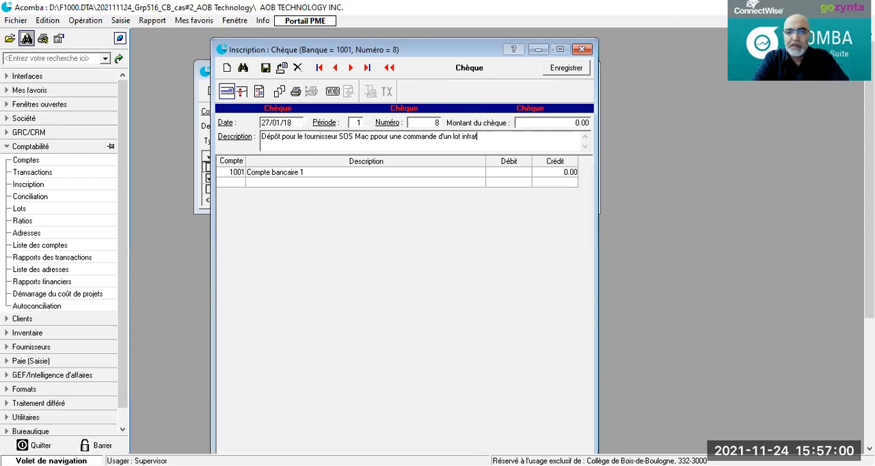
type("orma")
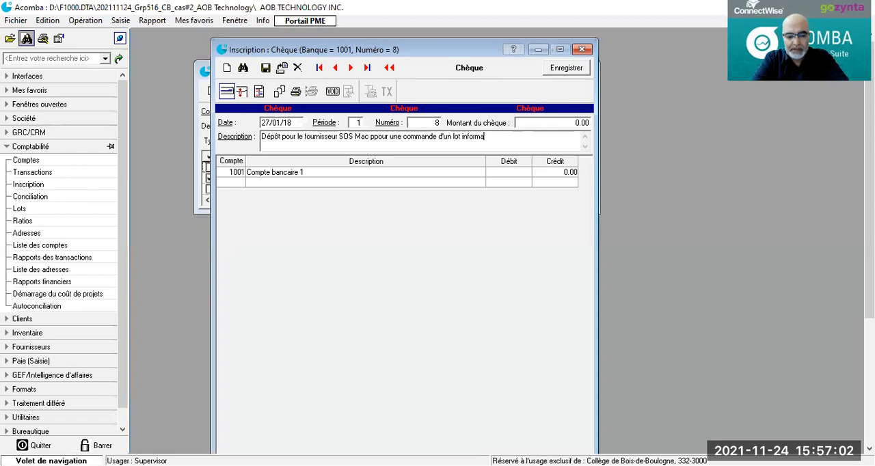
type("tique liv")
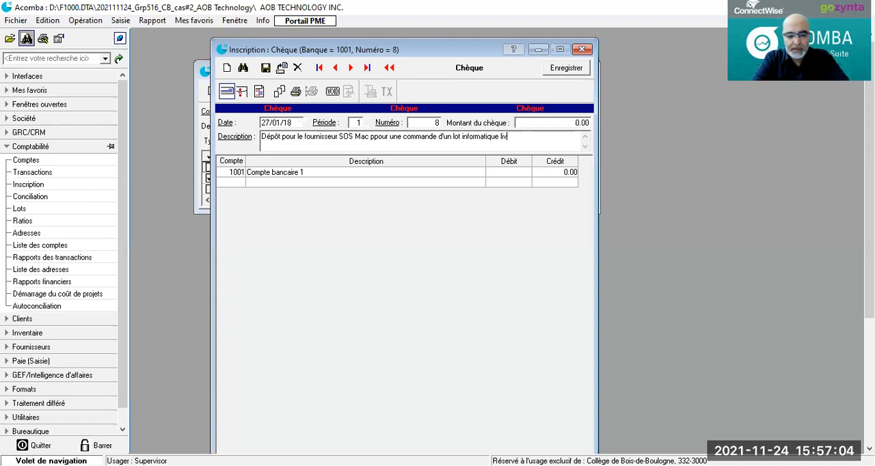
type("rable")
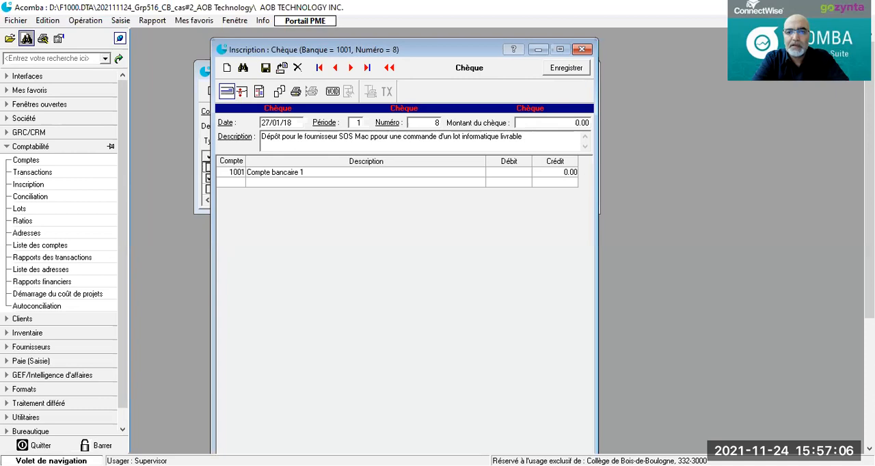
type(" debut j")
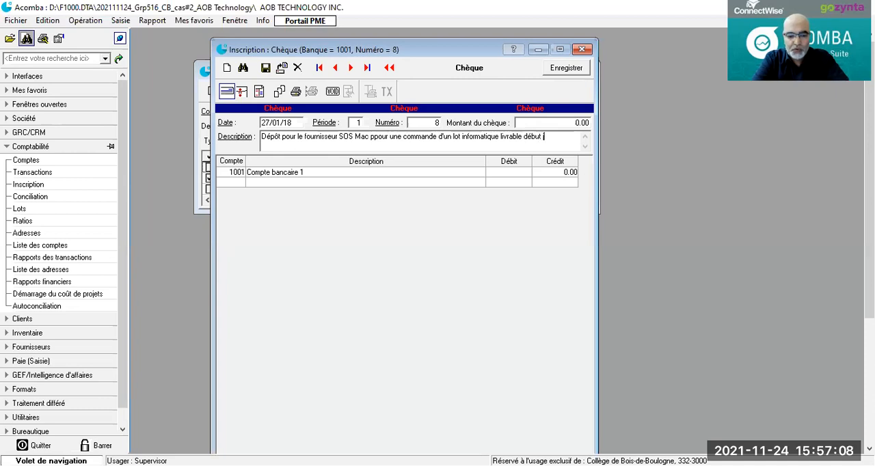
type("uin 20")
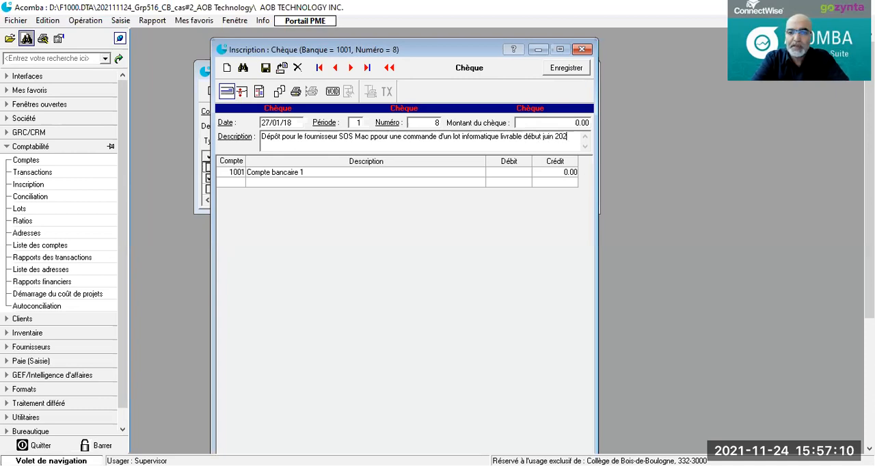
type("18")
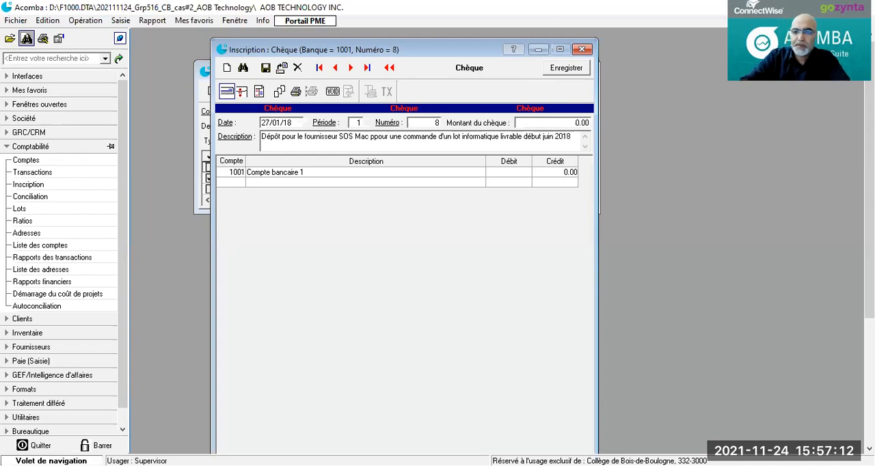
left_click(232, 182)
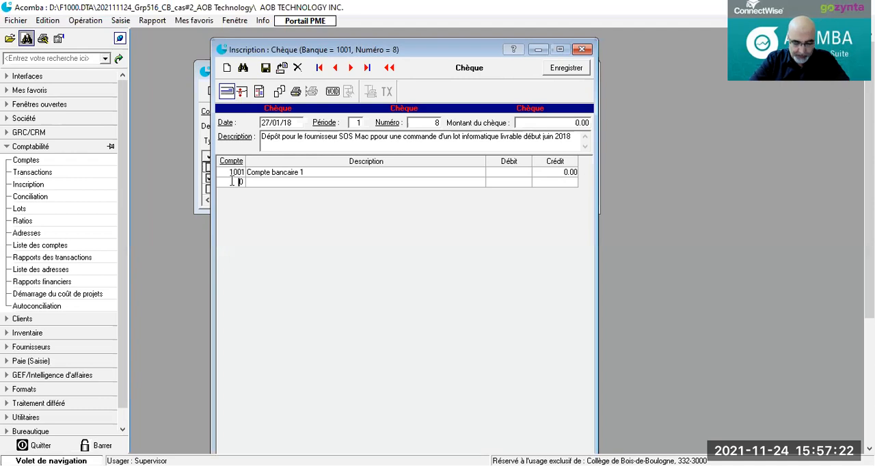
key("BackSpace")
type("210")
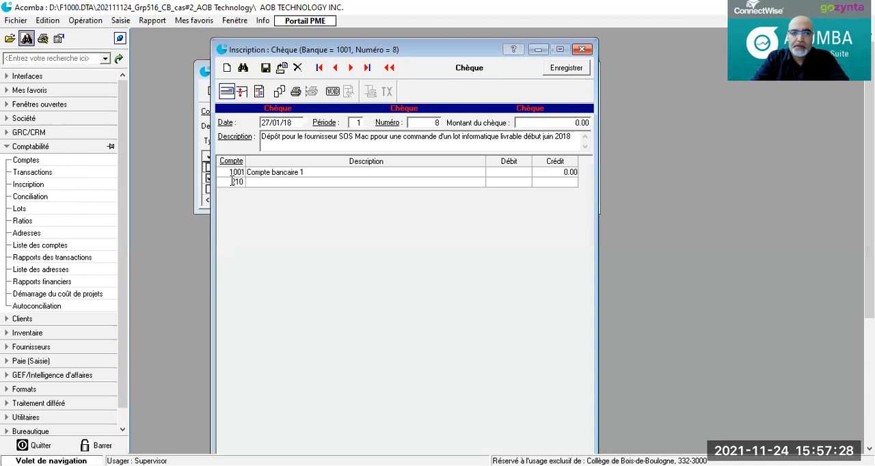
key("BackSpace")
key("BackSpace")
key("BackSpace")
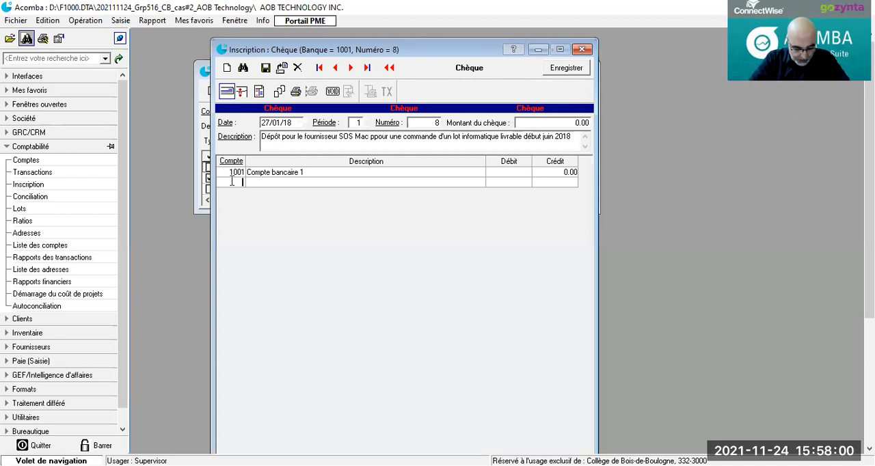
Step: Add a line for account 1313 (Dépôts pour fournisseurs) with a debit of 10 000.00 and save the cheque
type("1313")
key("Tab")
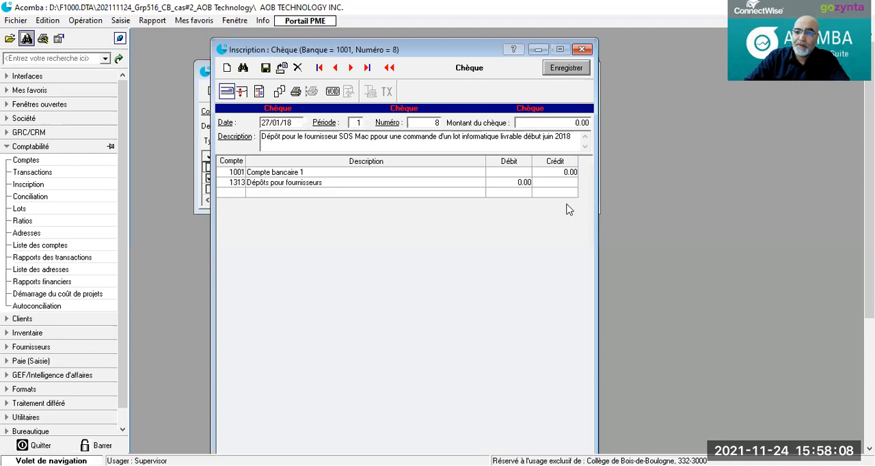
left_click(519, 185)
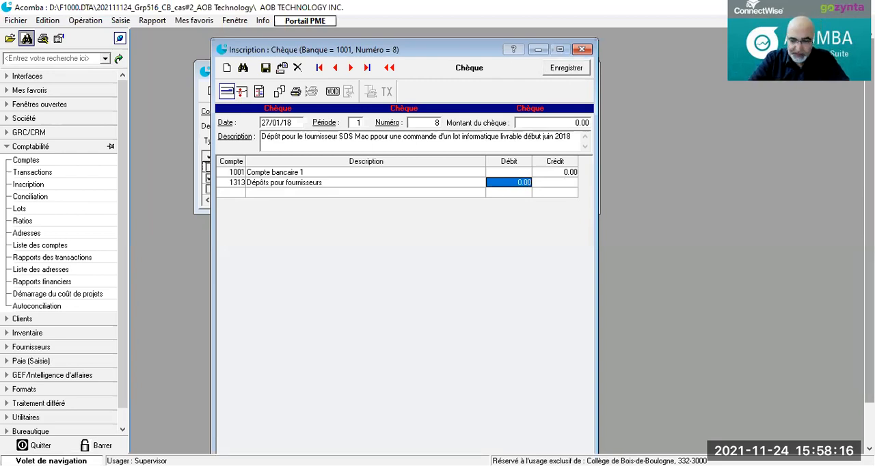
type("1000")
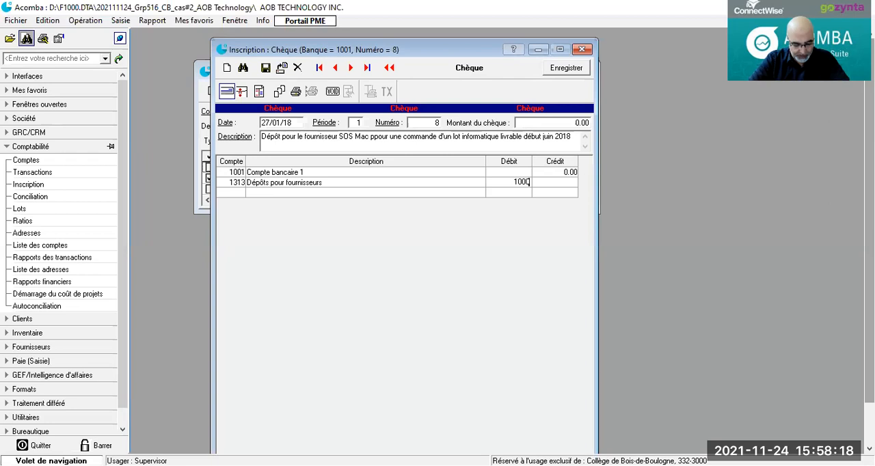
type("0")
key("Return")
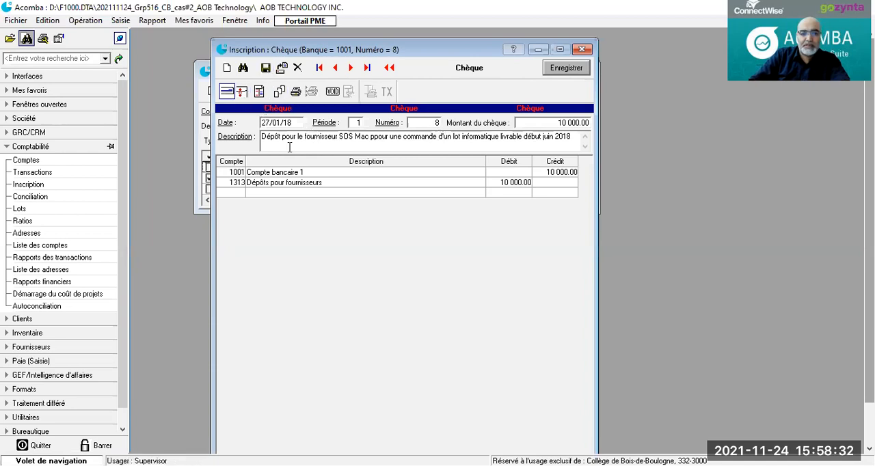
left_click(266, 68)
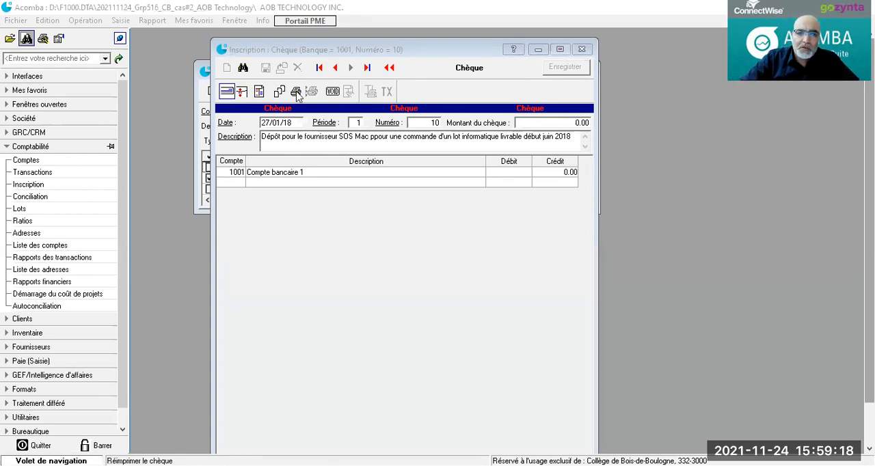
Step: Open a blank journal entry (Écriture) and date it 30/01/18
left_click(258, 91)
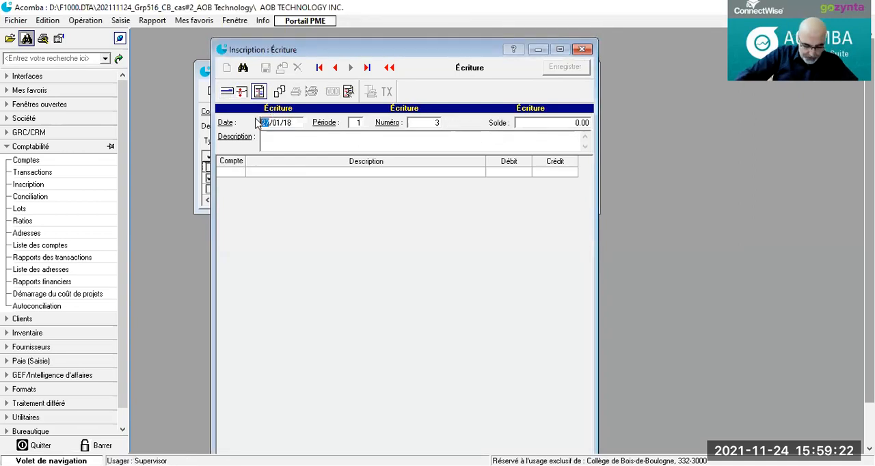
type("30")
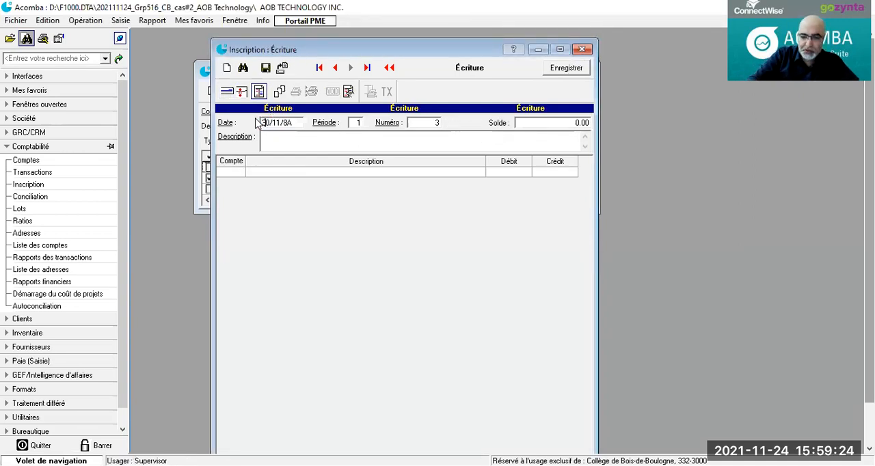
left_click(271, 139)
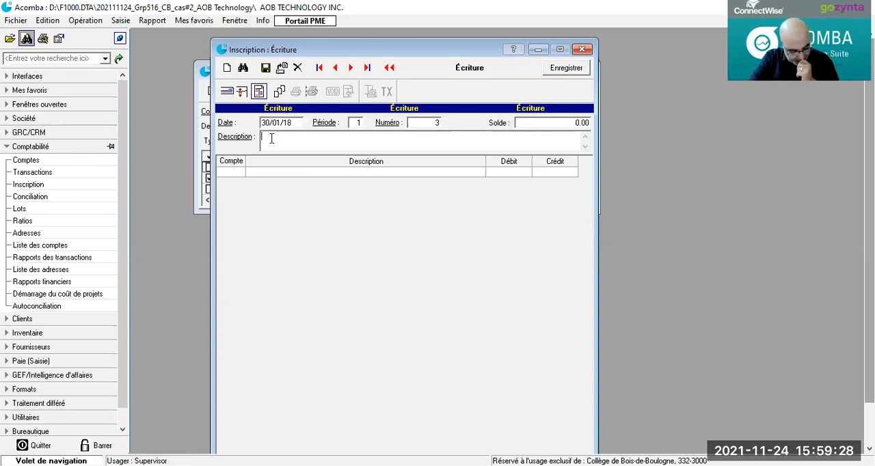
Step: Enter the journal entry description "Revenu financier généré par un placement financier chez TD trust"
type("Rev")
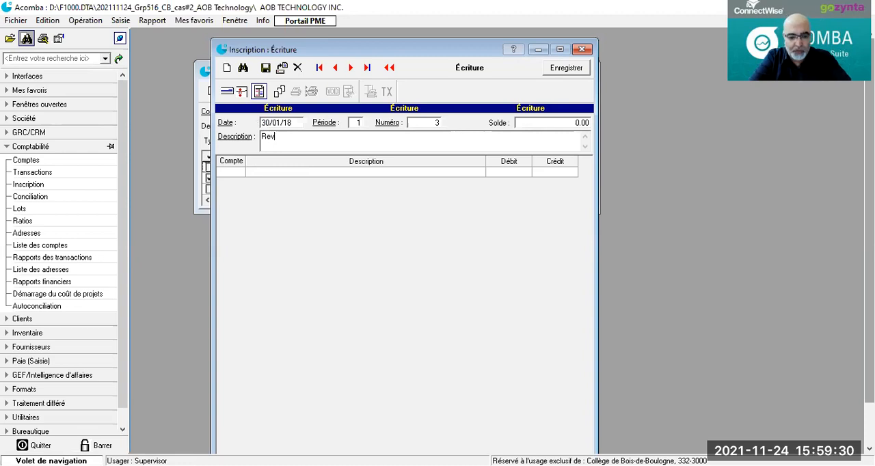
type("enu fina")
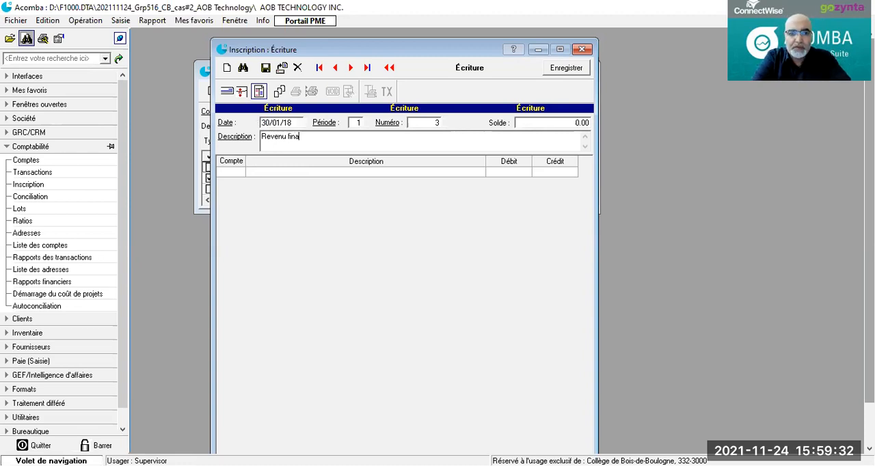
type("ncier g")
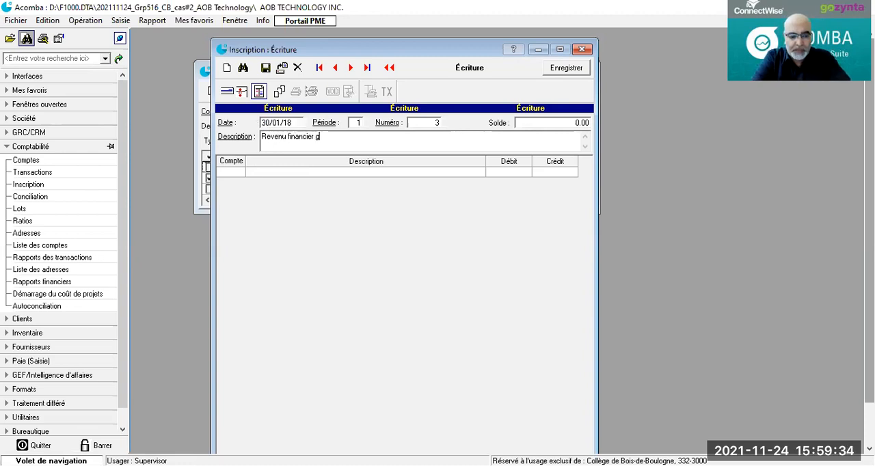
type("énéré par un oace")
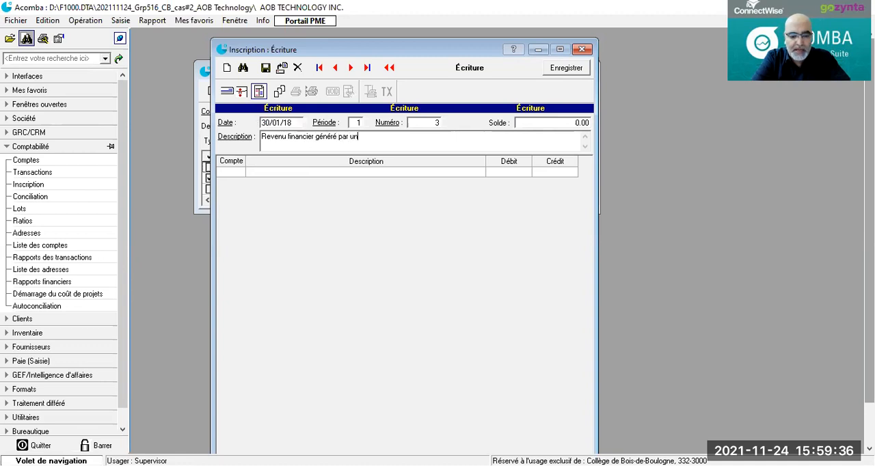
key("BackSpace")
key("BackSpace")
key("BackSpace")
key("BackSpace")
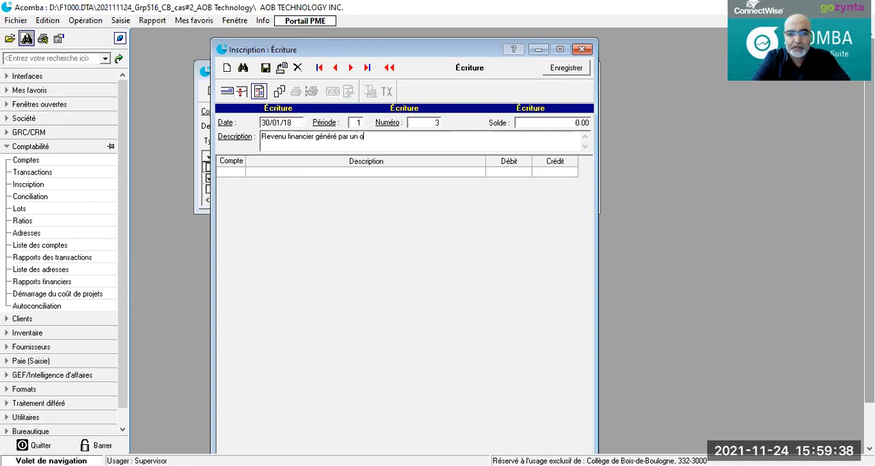
type("placem")
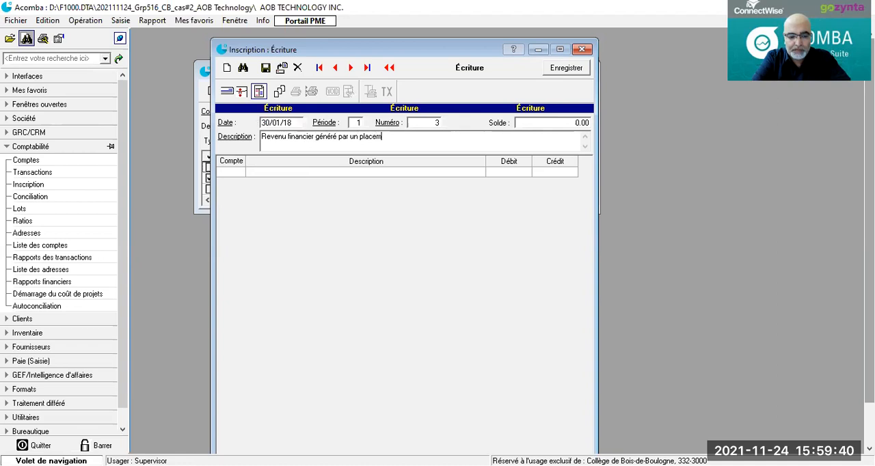
type("ent finan")
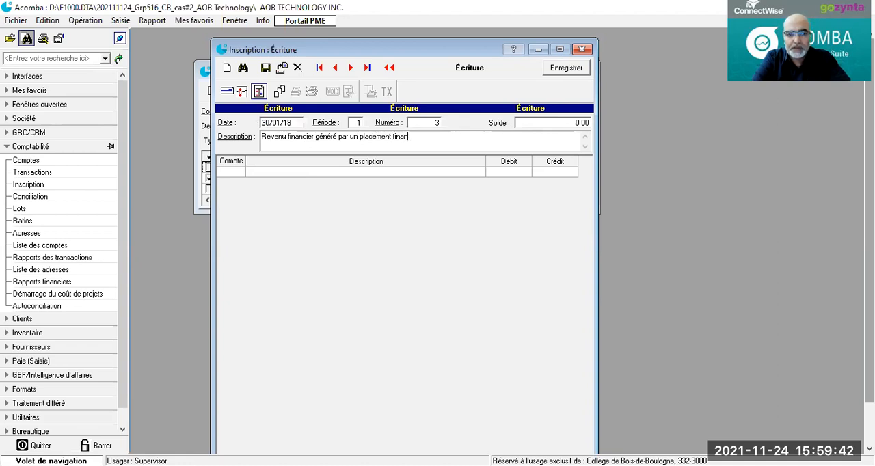
type("cier chez ")
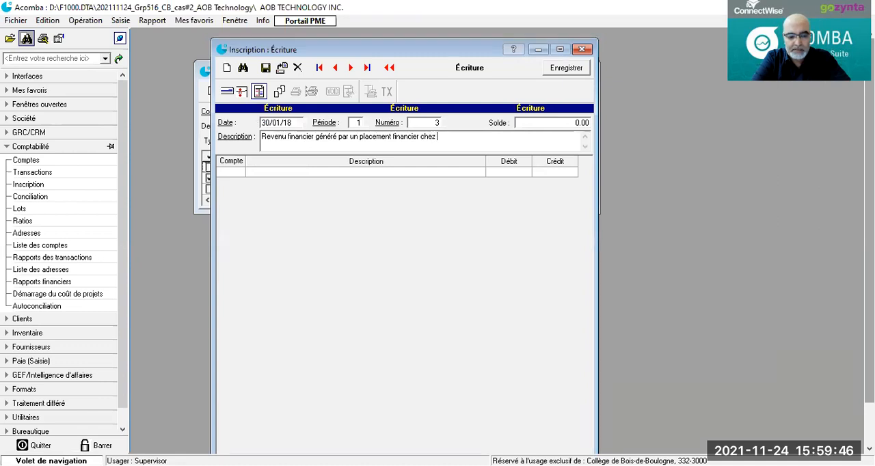
type("TD trust")
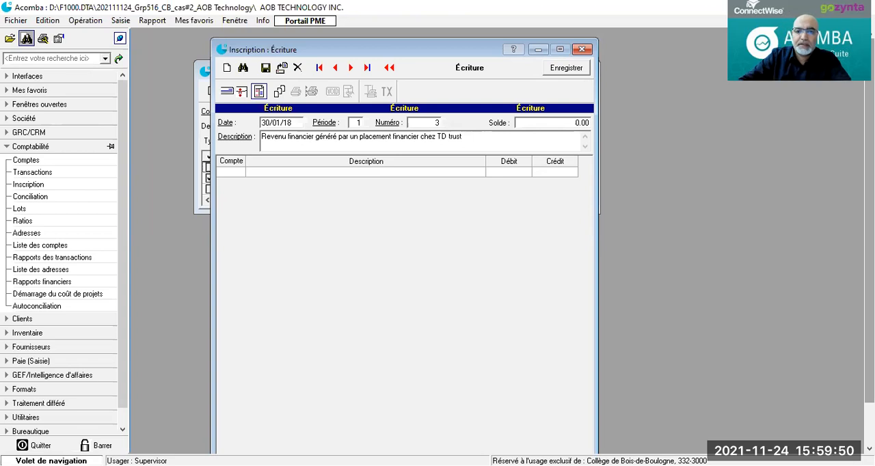
Step: Add a line for account 1001 (Compte bancaire 1) with a debit of 1 000.00
left_click(227, 174)
left_click(226, 170)
double_click(241, 172)
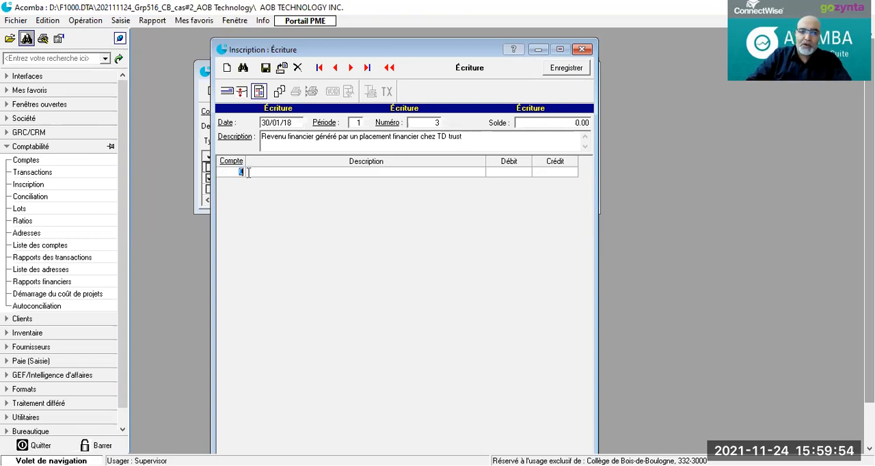
type("1001")
key("Return")
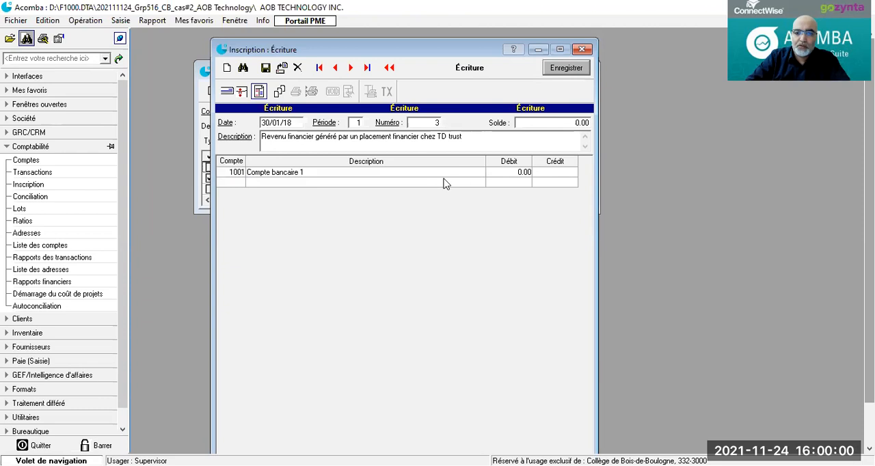
left_click(497, 174)
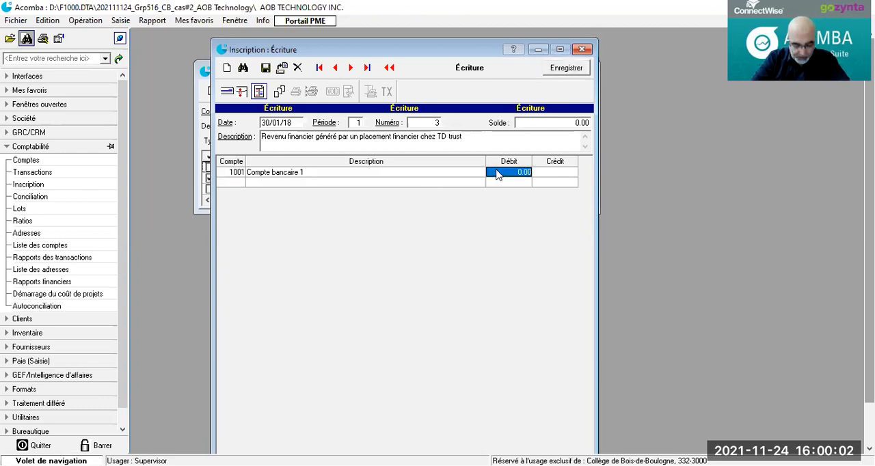
type("1000")
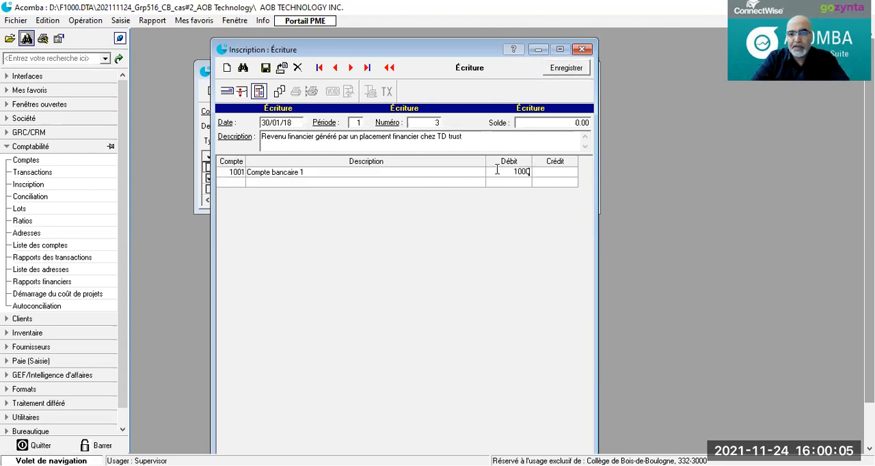
key("Return")
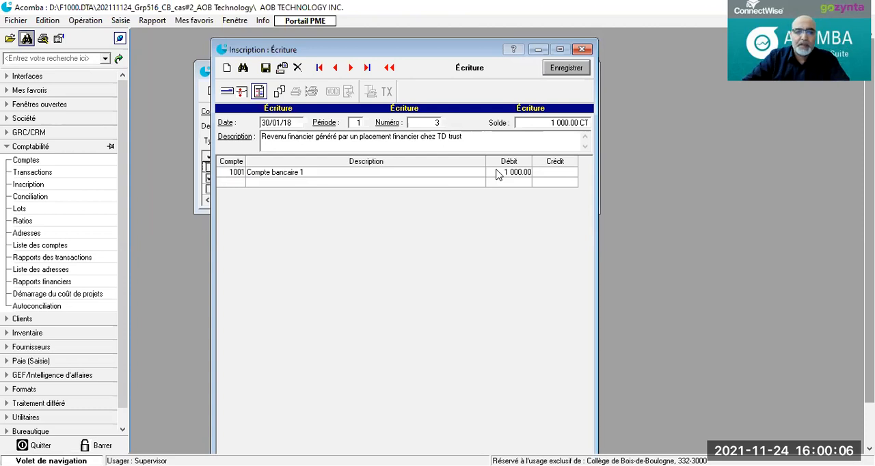
Step: Add a line for account 5901 (Revenus - Intérêts) with a credit of 1 000.00 and save the journal entry
left_click(231, 183)
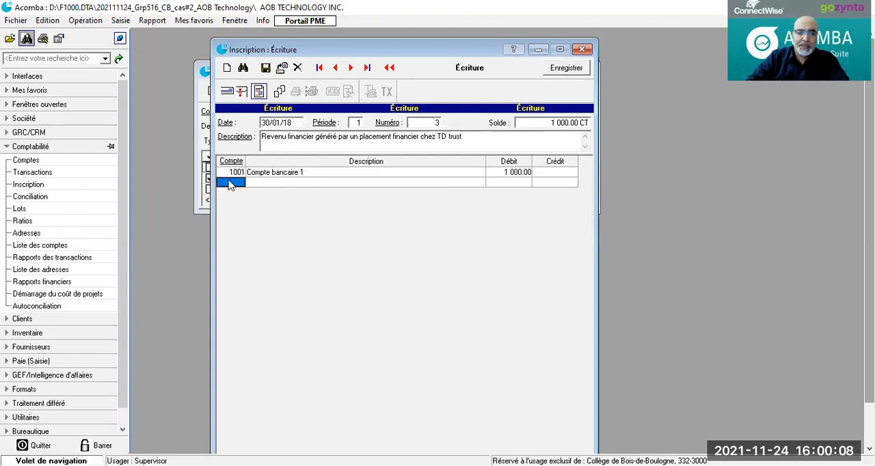
double_click(231, 184)
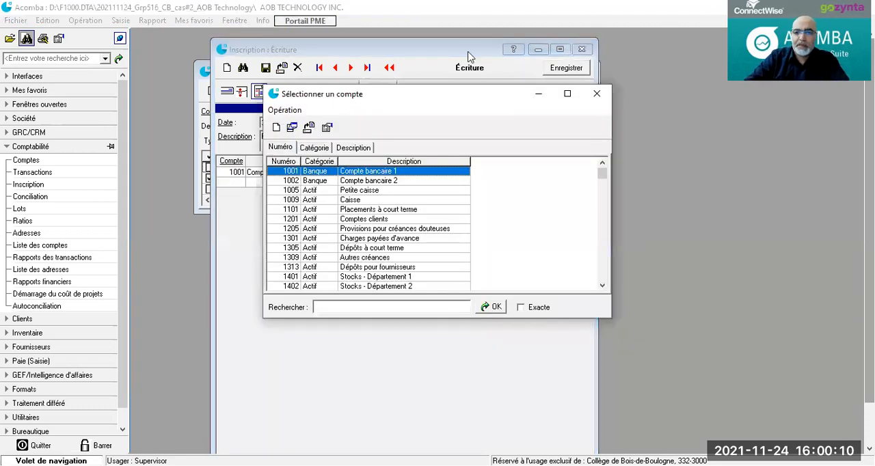
left_click(597, 96)
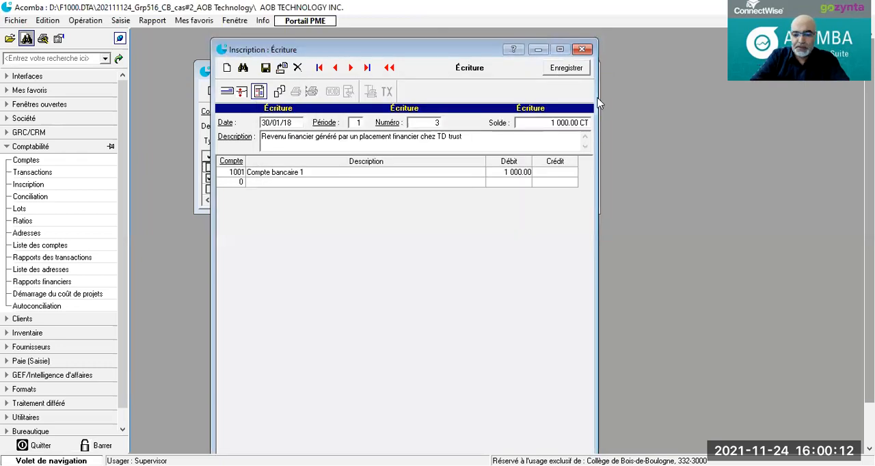
type("5901")
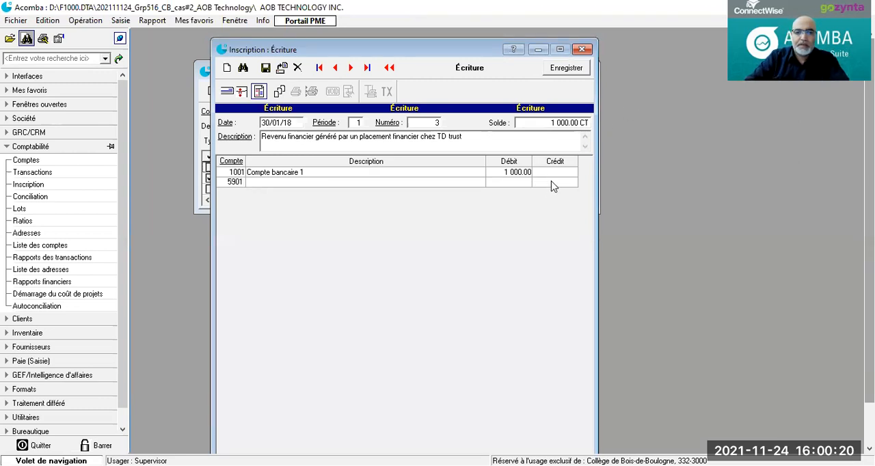
left_click(262, 185)
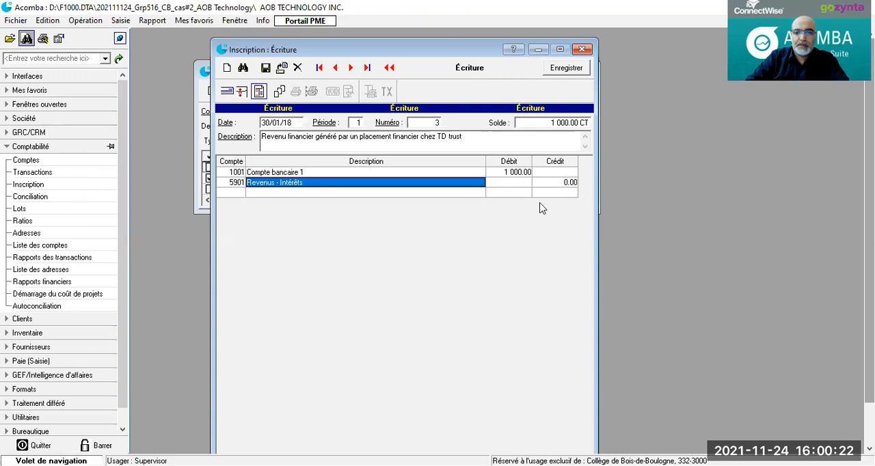
left_click(554, 183)
type("1 000")
key("Return")
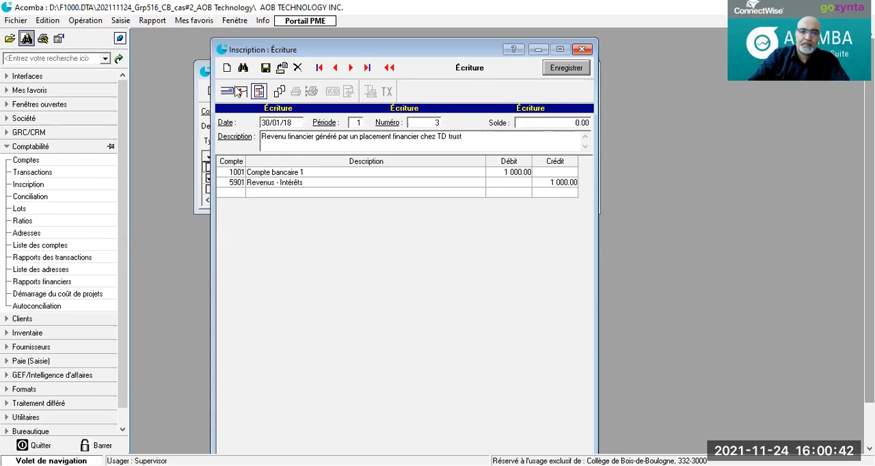
left_click(265, 69)
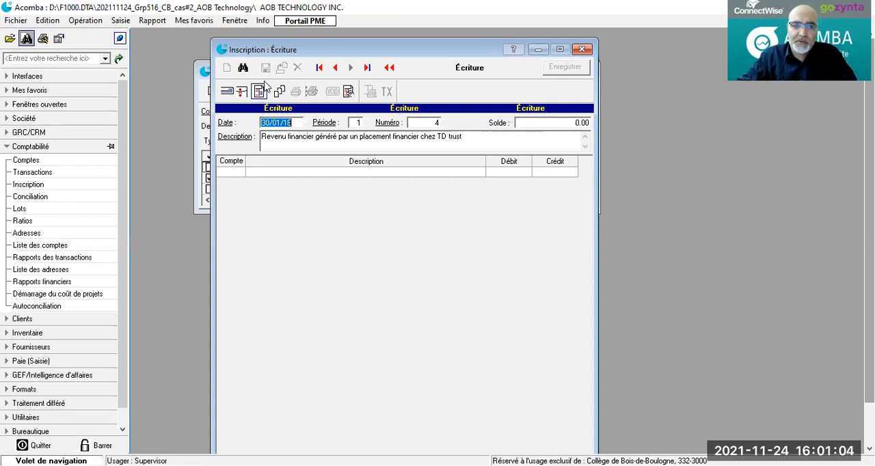
Step: Date the new journal entry 31/01/18 and replace its description with "Frais et commissions bancaires"
left_click(263, 122)
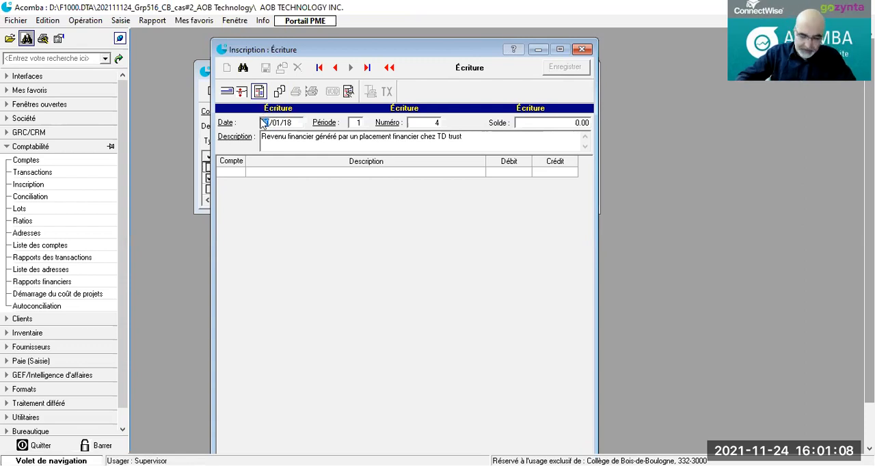
type("31")
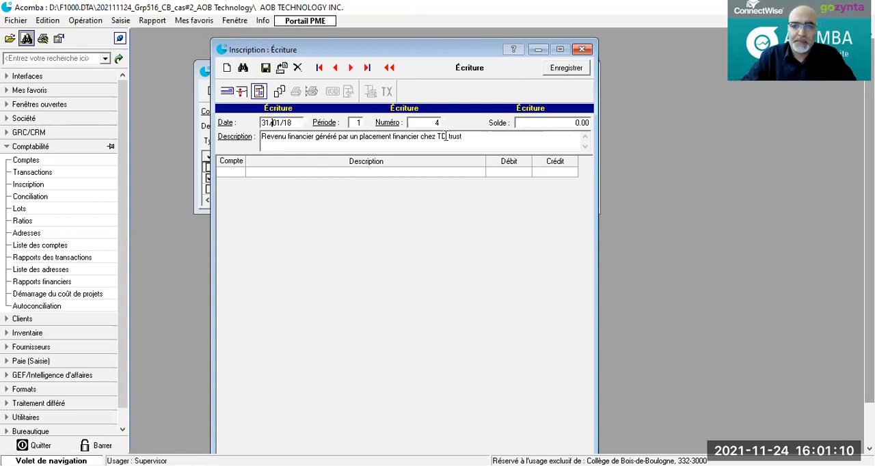
left_click(468, 136)
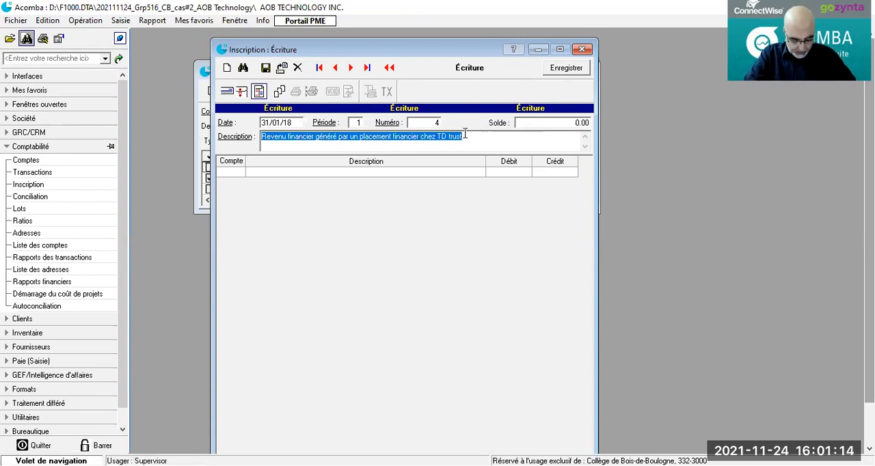
type("Fr")
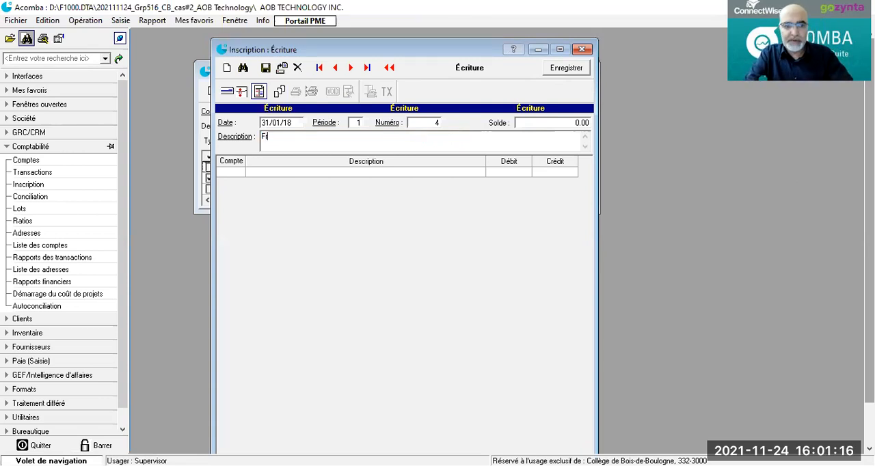
type("ais et co")
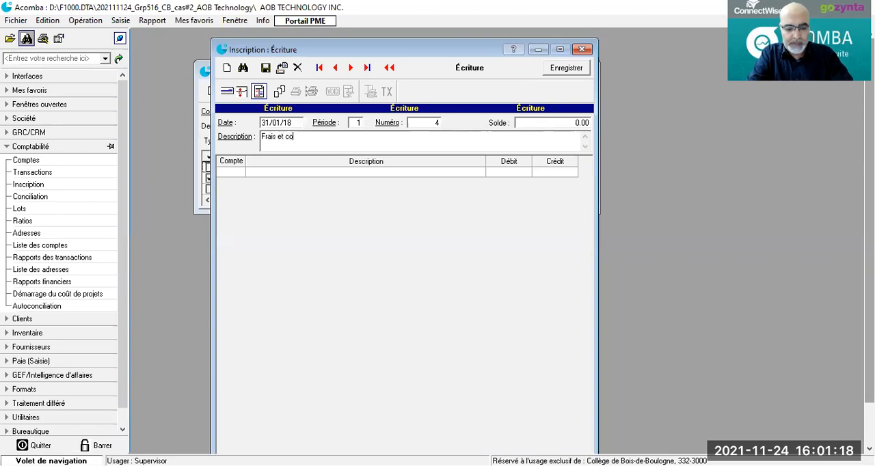
type("mmissions bancaires")
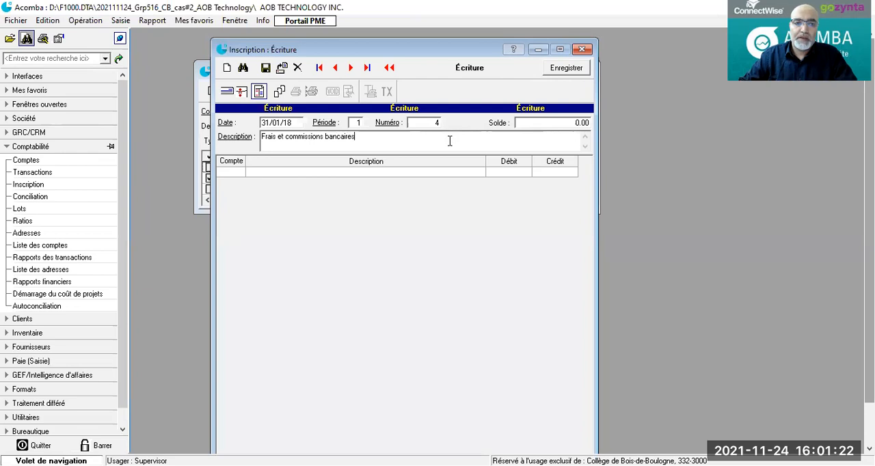
Step: Add a line for account 9001 (Intérêts et frais bancaires) with a debit of 125.00
left_click(232, 175)
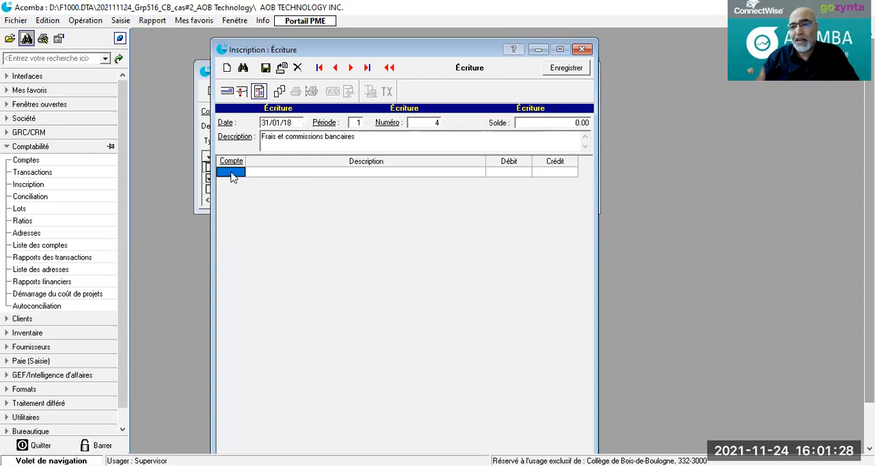
type("9001")
key("Tab")
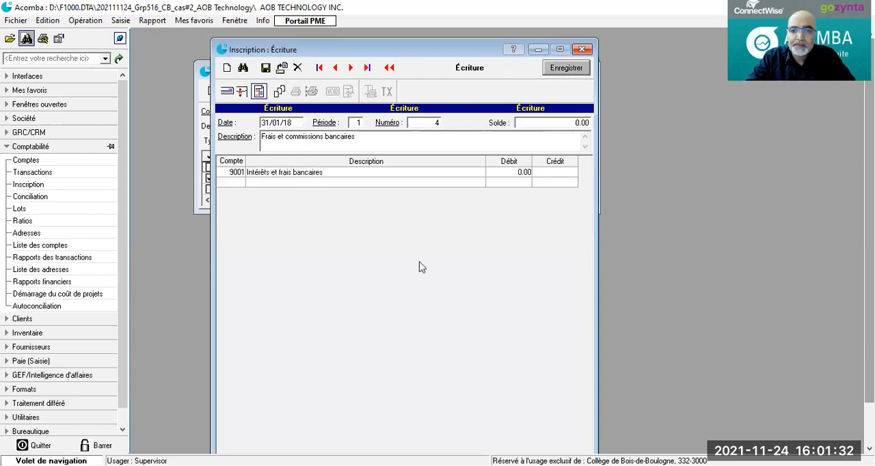
left_click(509, 175)
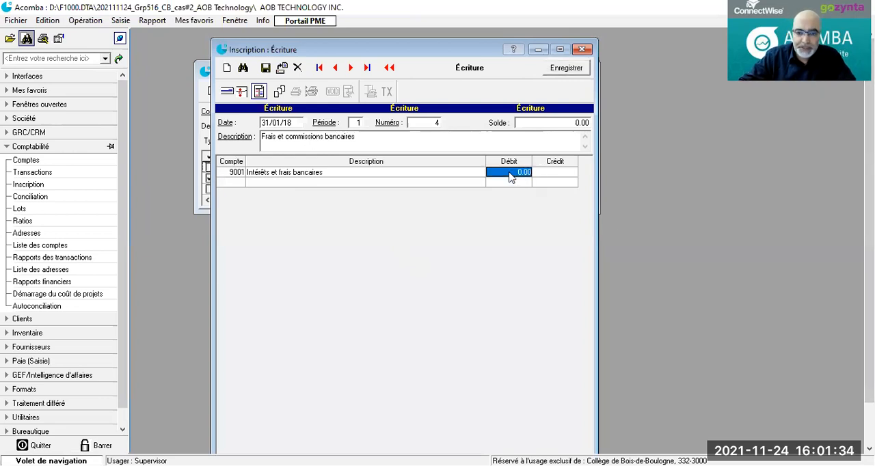
type("125")
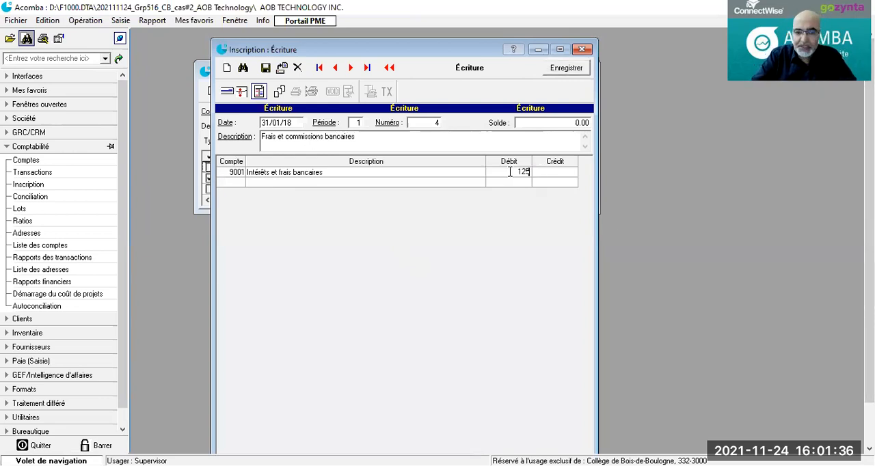
Step: Add a line for account 1001 (Compte bancaire 1) with a credit of 125.00 and save the journal entry
left_click(231, 182)
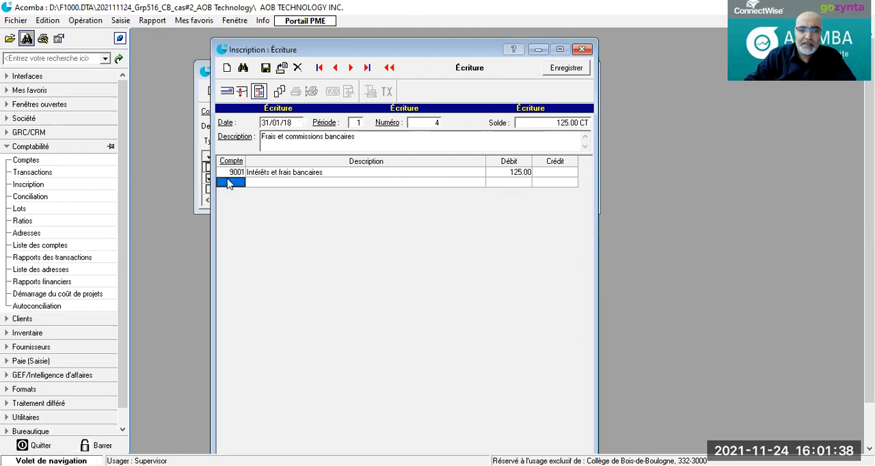
left_click_drag(236, 185, 250, 190)
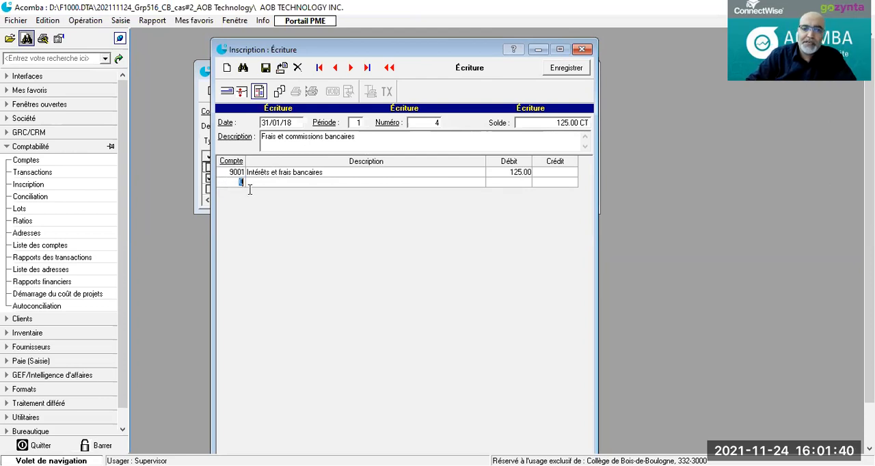
type("10")
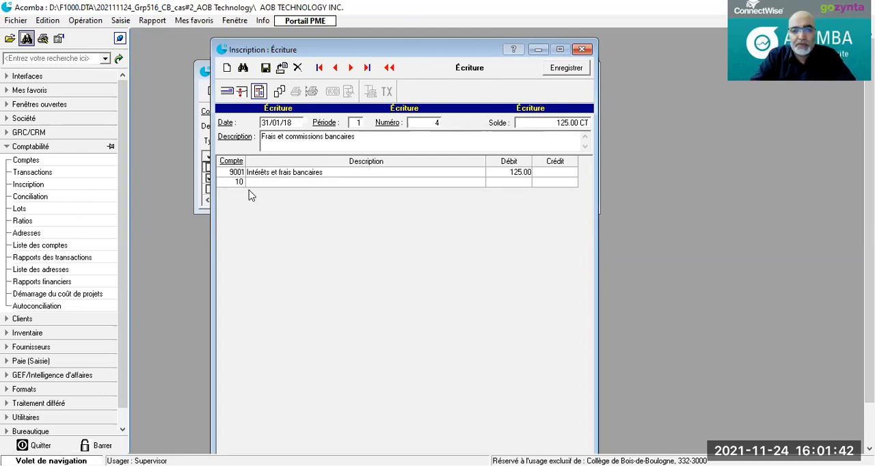
type("01")
key("Tab")
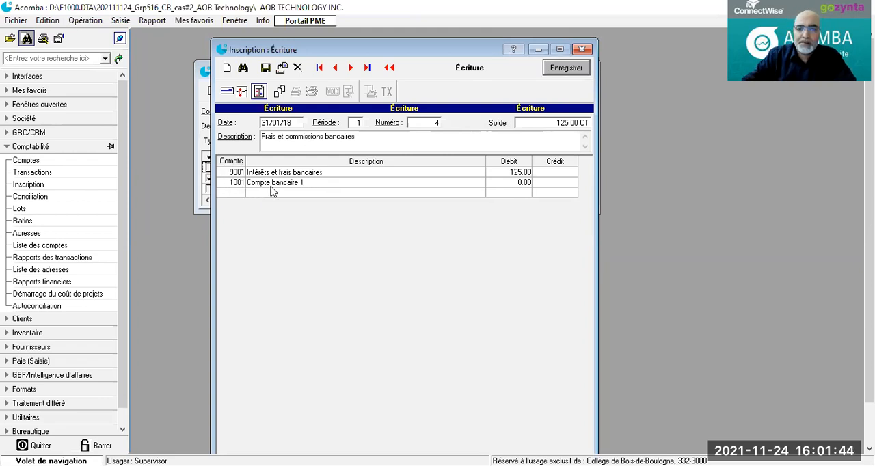
left_click(550, 186)
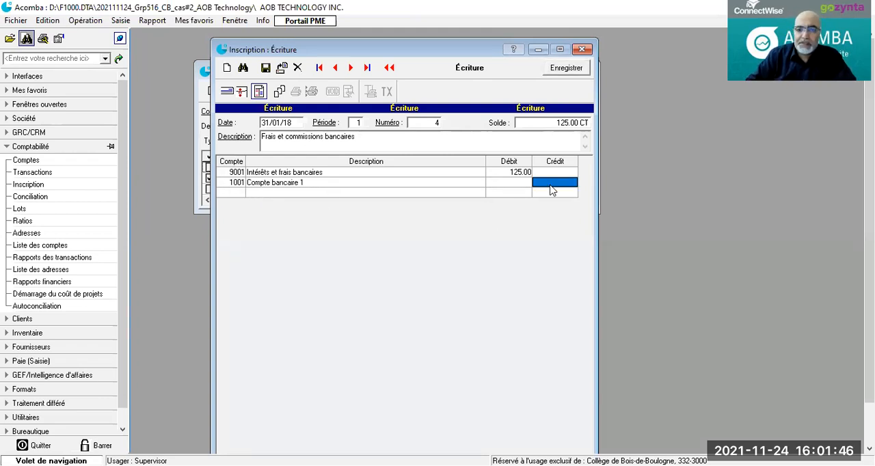
type("125")
key("Tab")
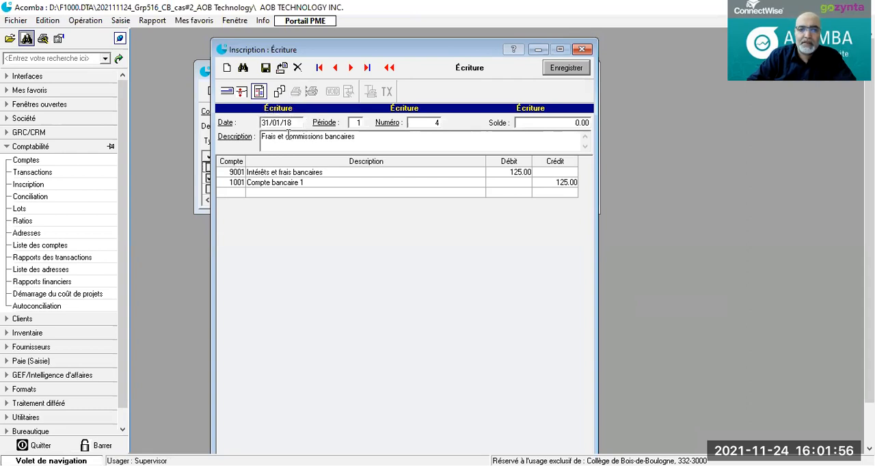
left_click(265, 68)
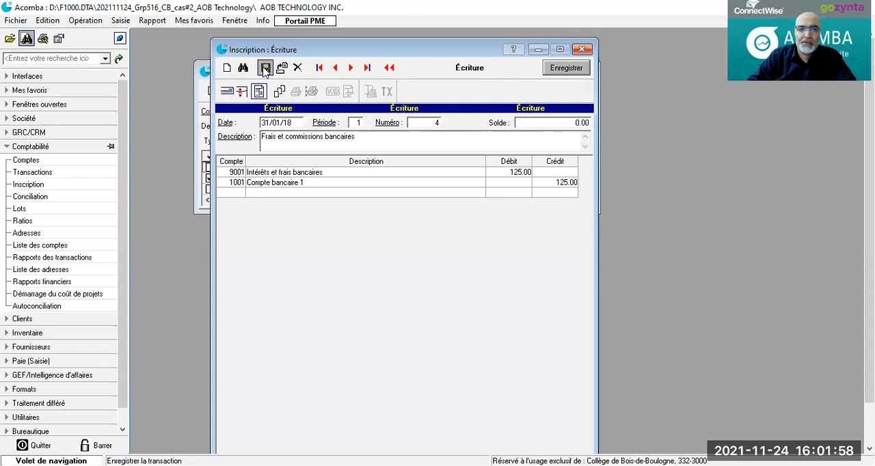
Step: Close the journal entry window and show only the unreconciled transactions in the maximized reconciliation of account 1001
left_click(582, 50)
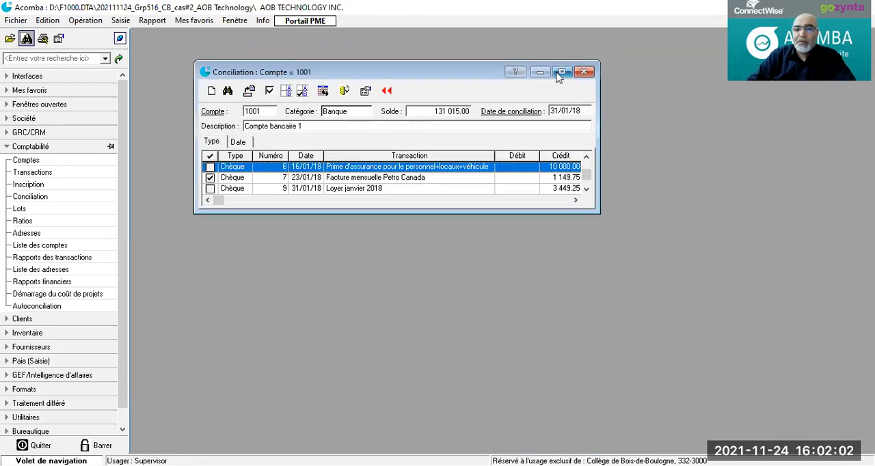
left_click(561, 72)
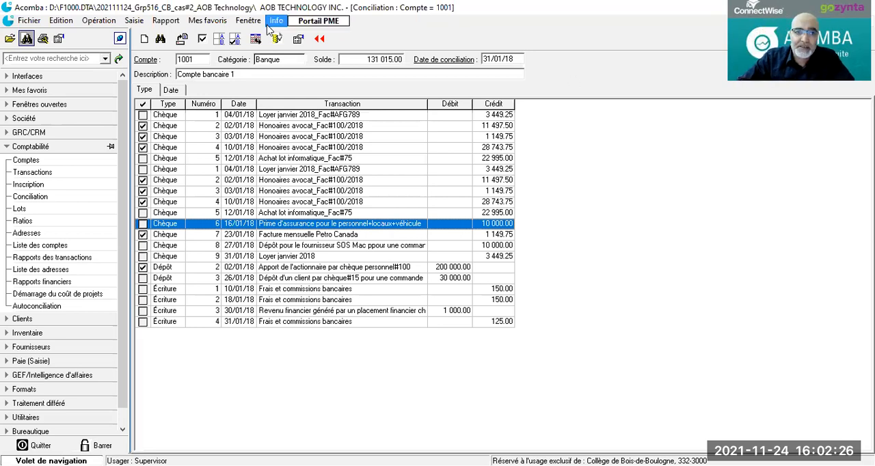
left_click(218, 43)
left_click(414, 269)
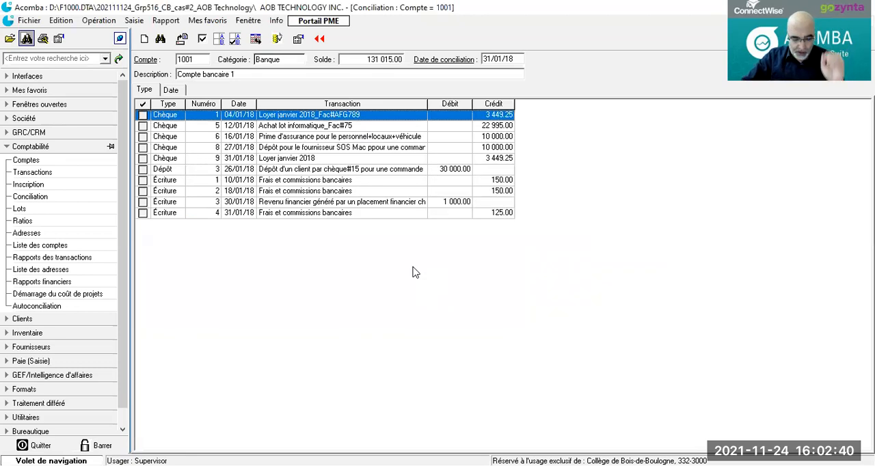
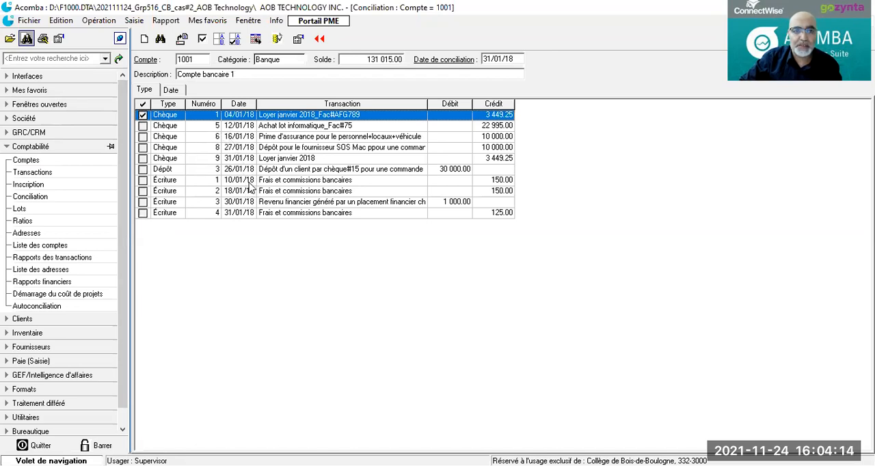
Step: Mark cheques 6 and 8, deposit 3 and journal entries 1 to 4 as reconciled, and show only the unreconciled transactions
left_click(142, 180)
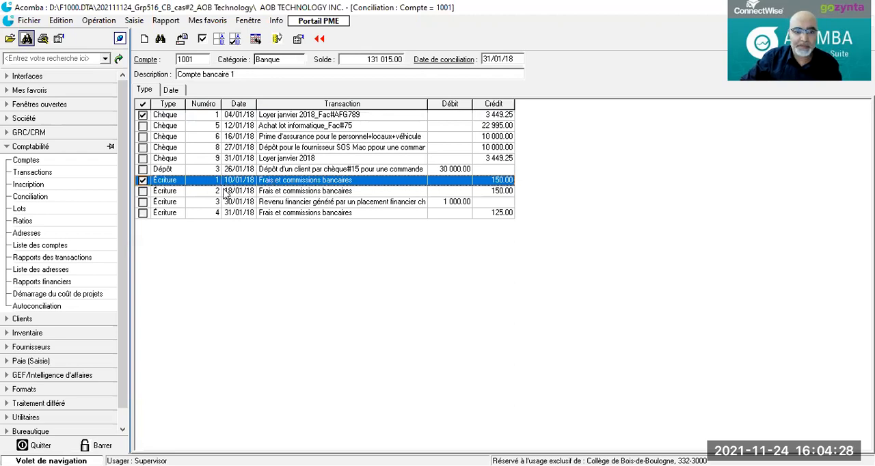
left_click(142, 137)
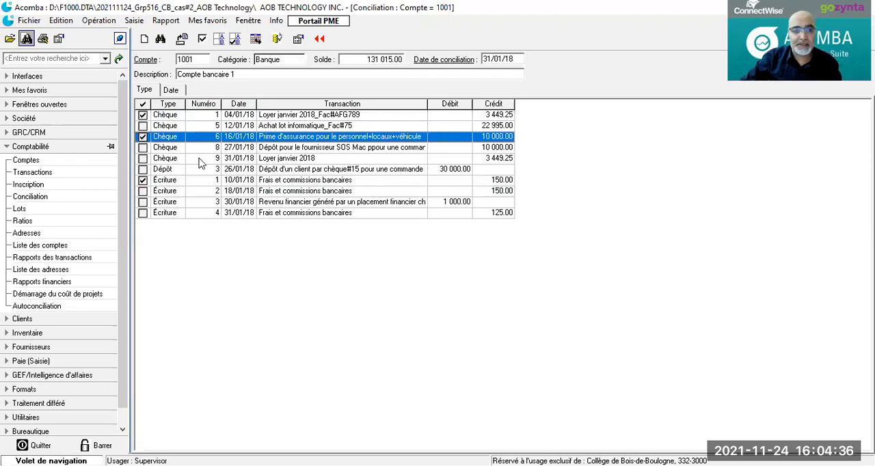
left_click(142, 192)
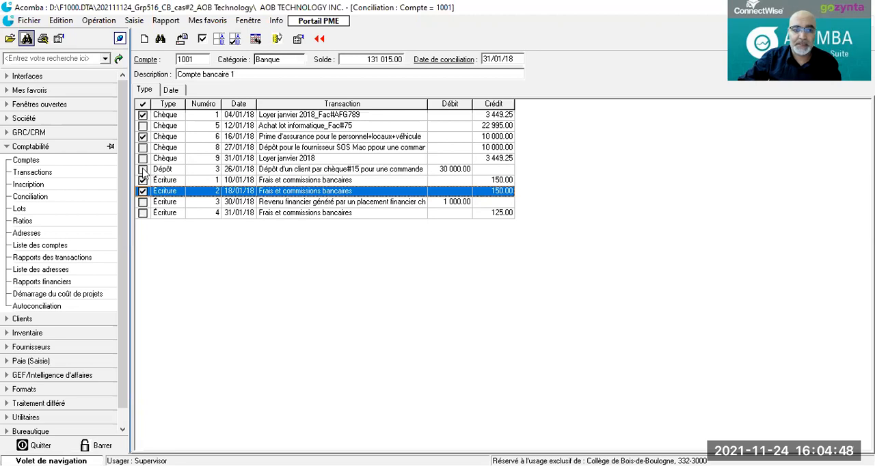
left_click(143, 170)
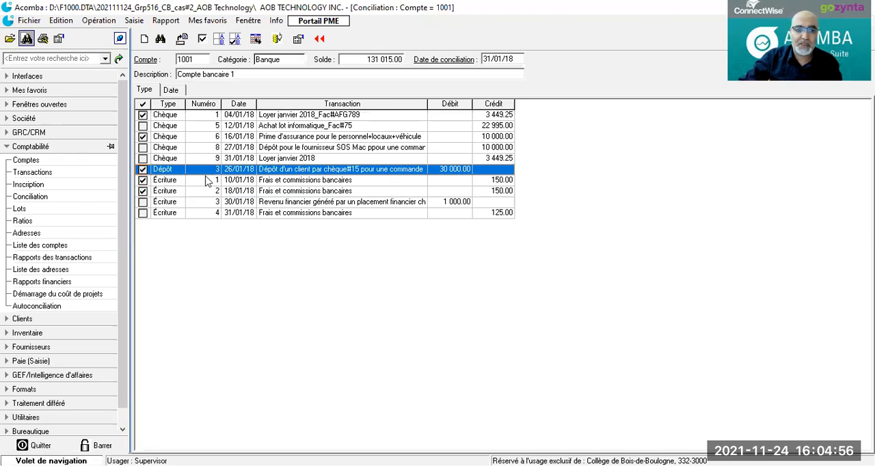
left_click(143, 147)
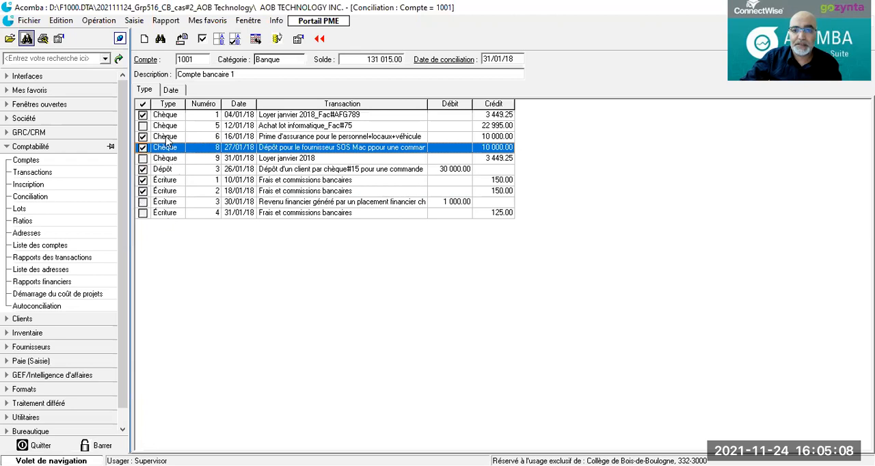
left_click(142, 202)
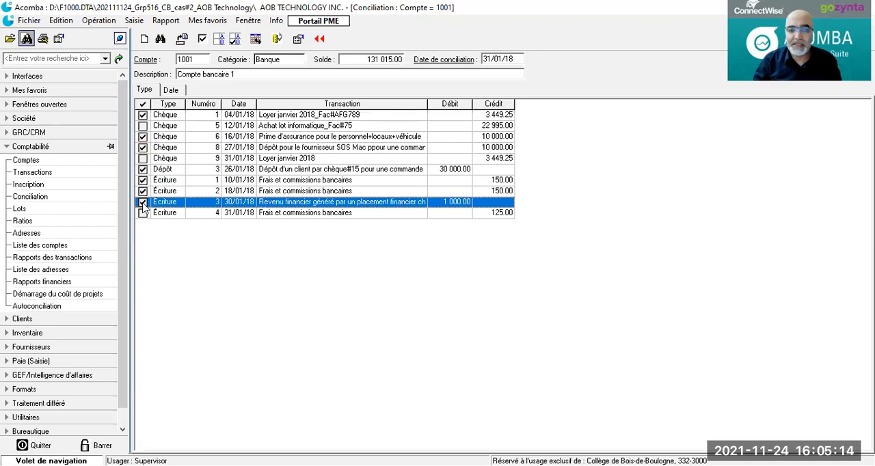
left_click(142, 213)
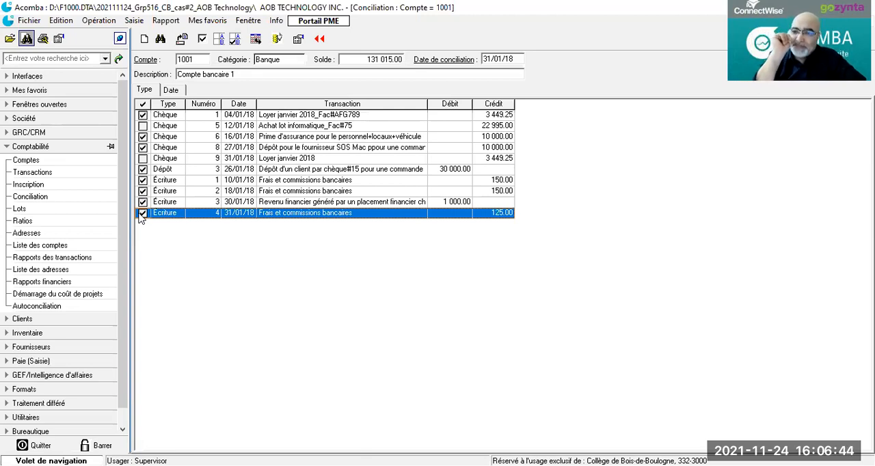
left_click(217, 40)
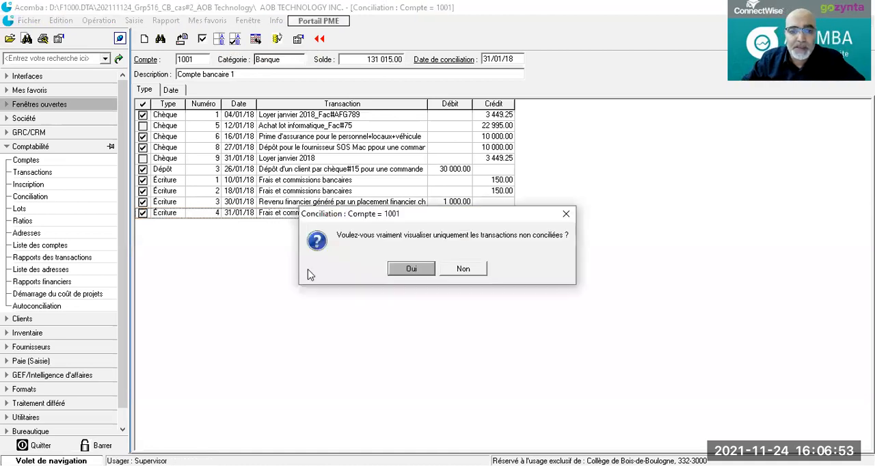
left_click(412, 269)
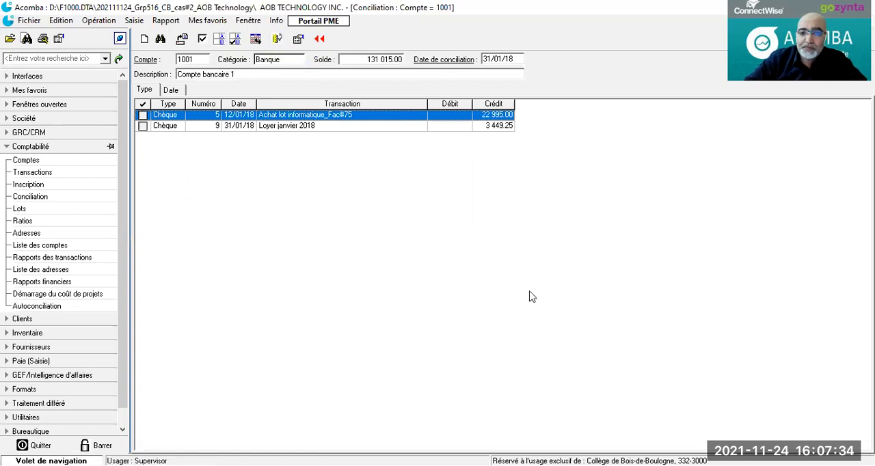
Step: Produce the reconciliation report by reconciliation date with a statement balance of 164585 and review it
left_click(277, 39)
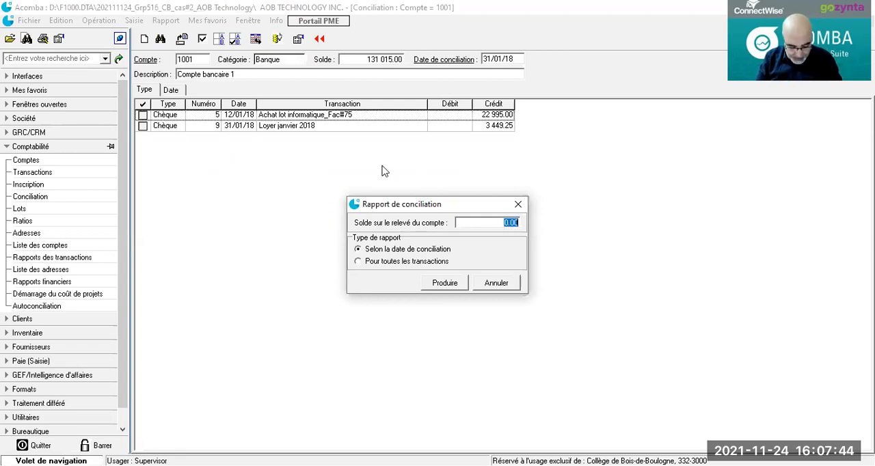
type("164")
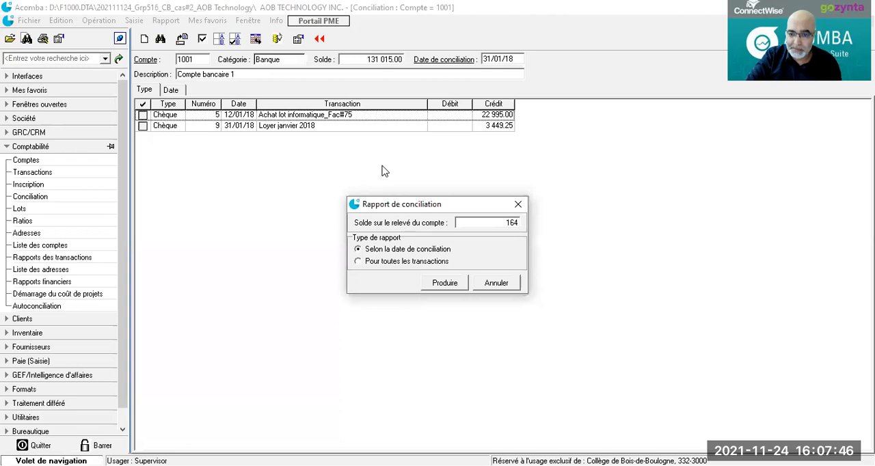
type("585")
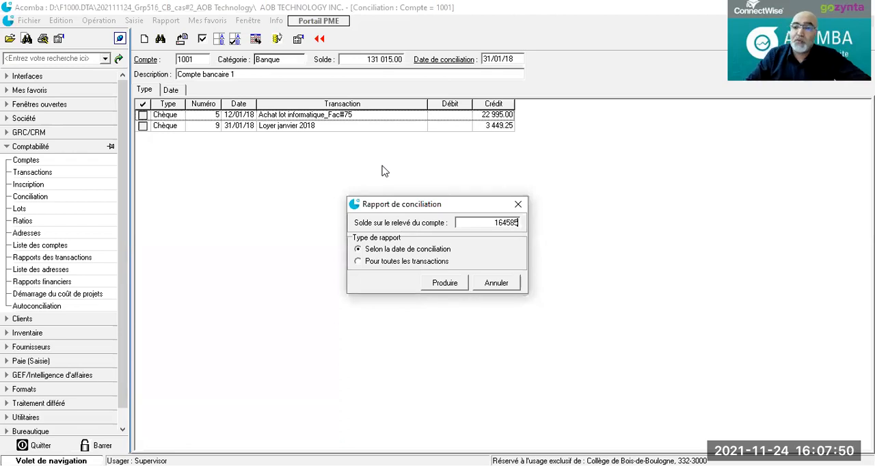
left_click(441, 287)
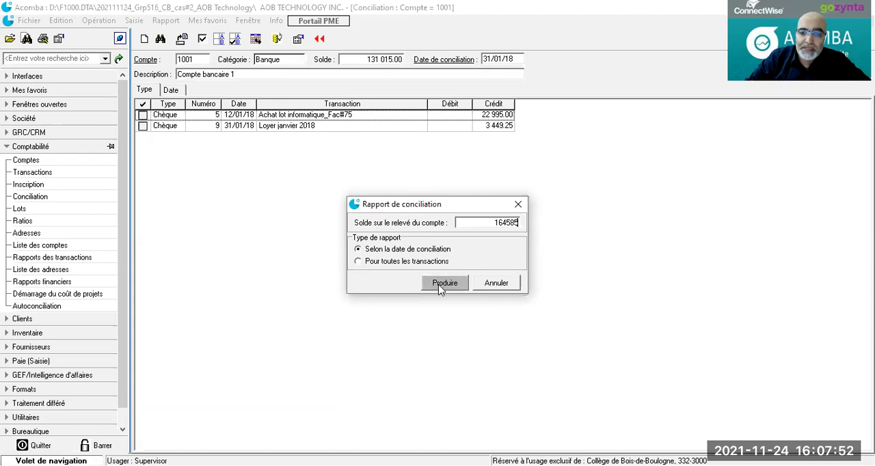
left_click(441, 287)
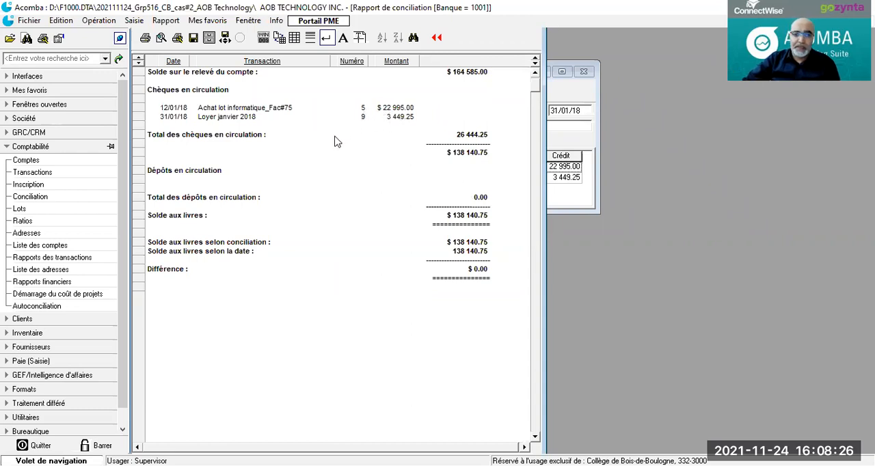
scroll(495, 227, "down", 1)
scroll(497, 226, "up", 1)
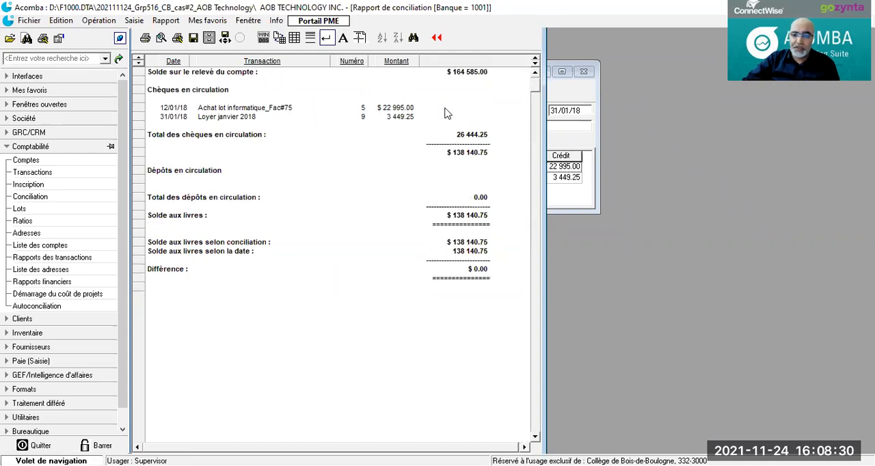